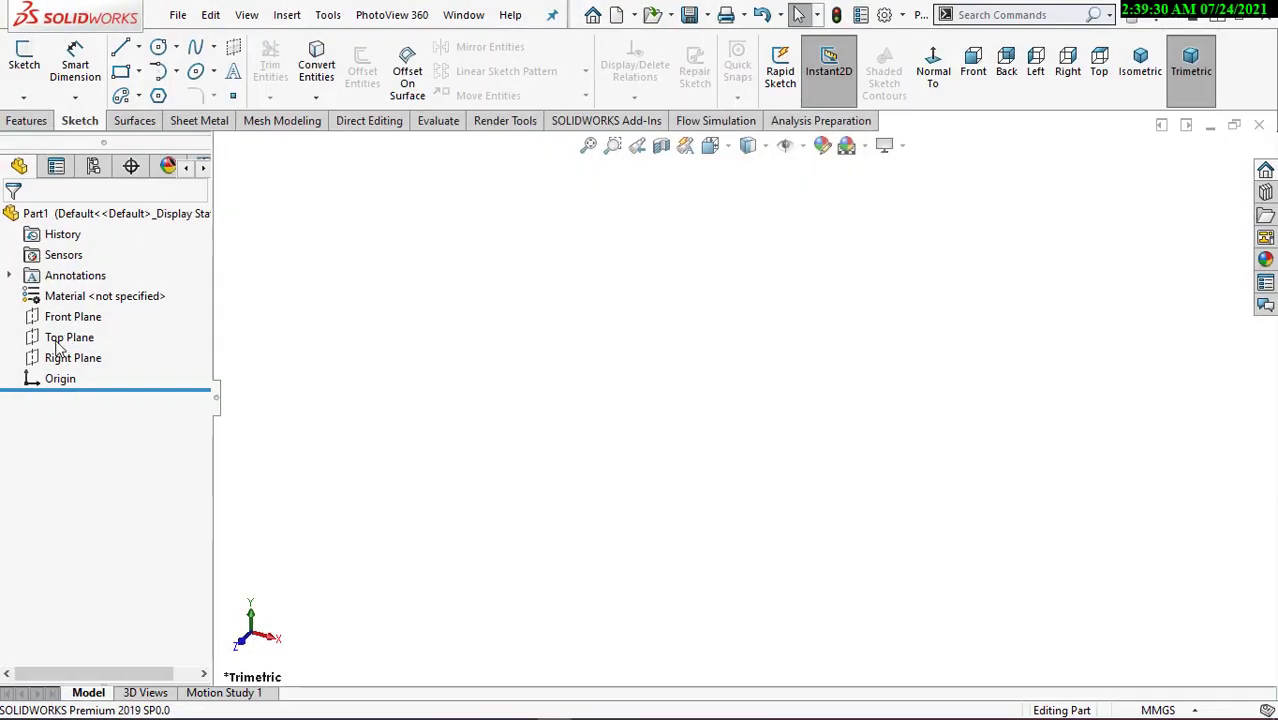
- Start a sketch on the Top Plane: a horizontal line from the origin, then a vertical line downward
{"action": "right_click", "coordinate": [58, 345]}
{"action": "left_click", "coordinate": [68, 303]}
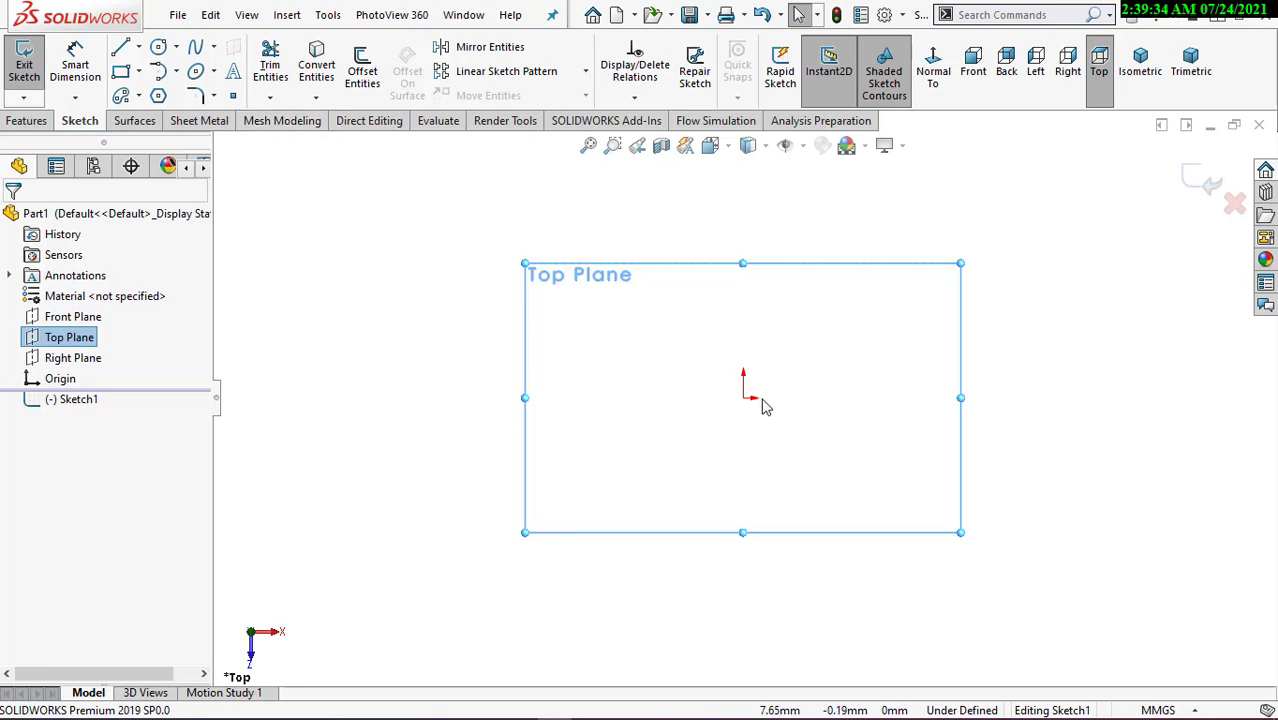
{"action": "left_click", "coordinate": [120, 47]}
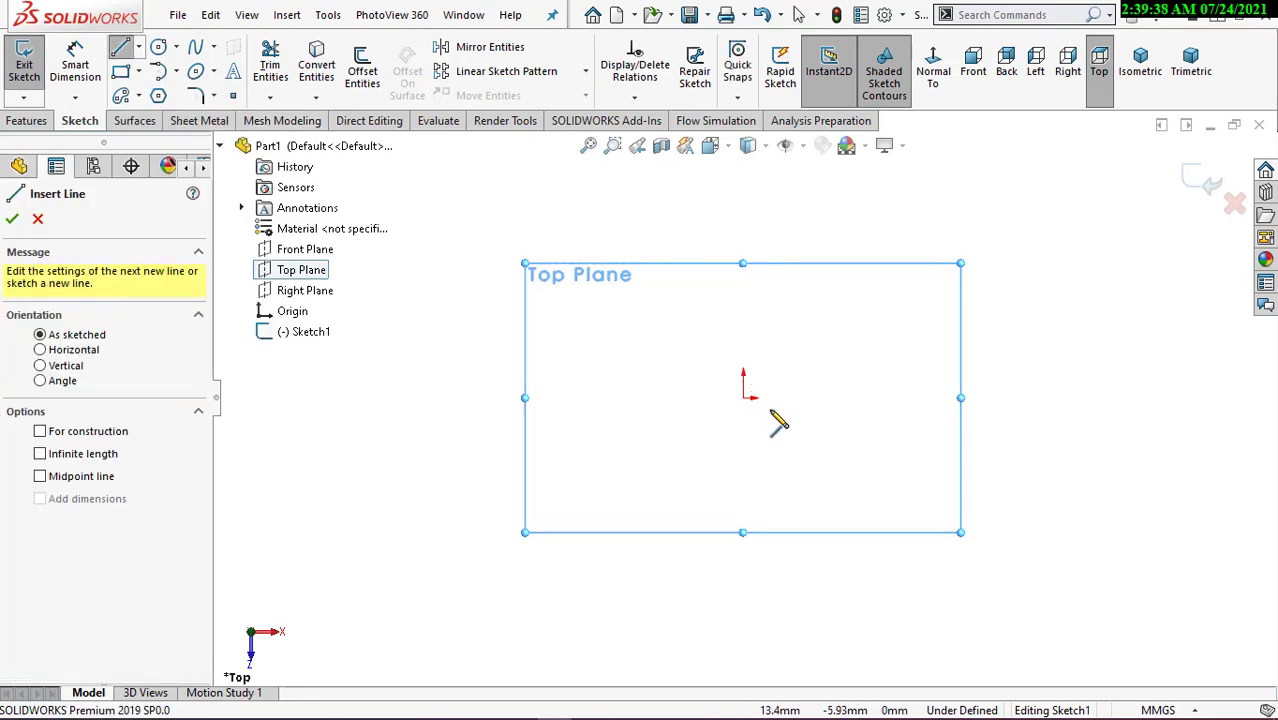
{"action": "left_click", "coordinate": [743, 398]}
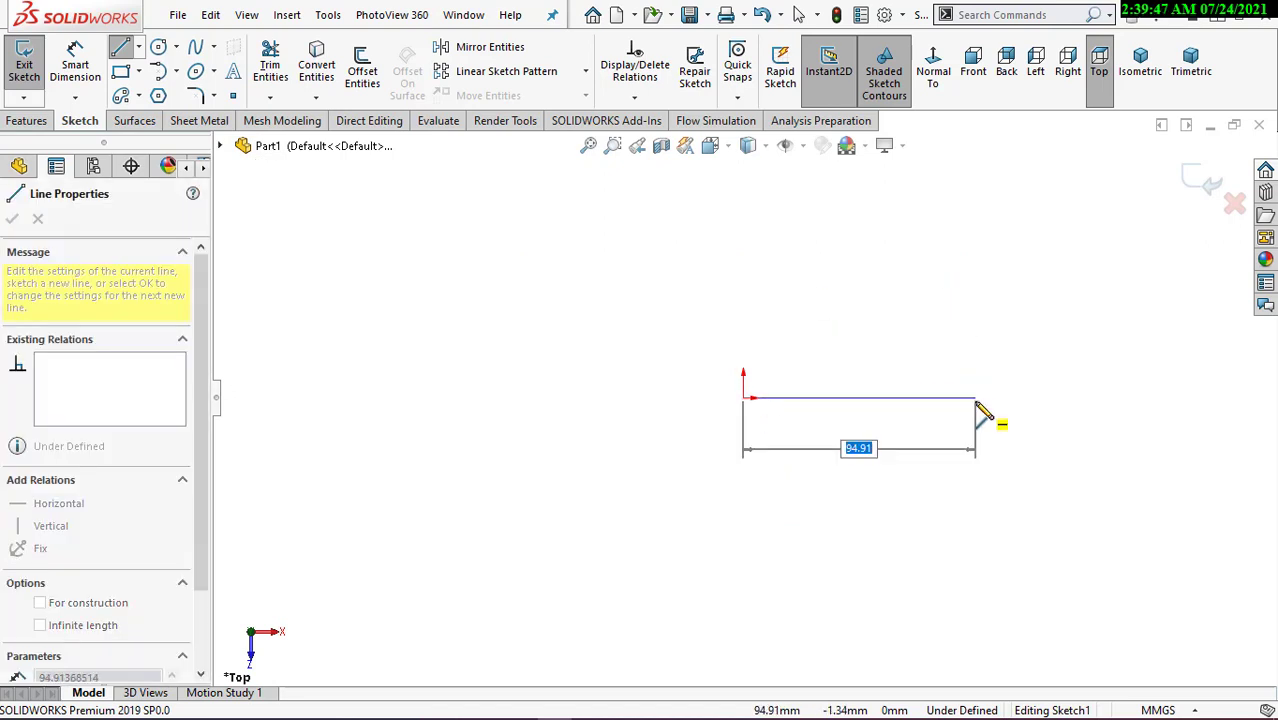
{"action": "left_click", "coordinate": [975, 398]}
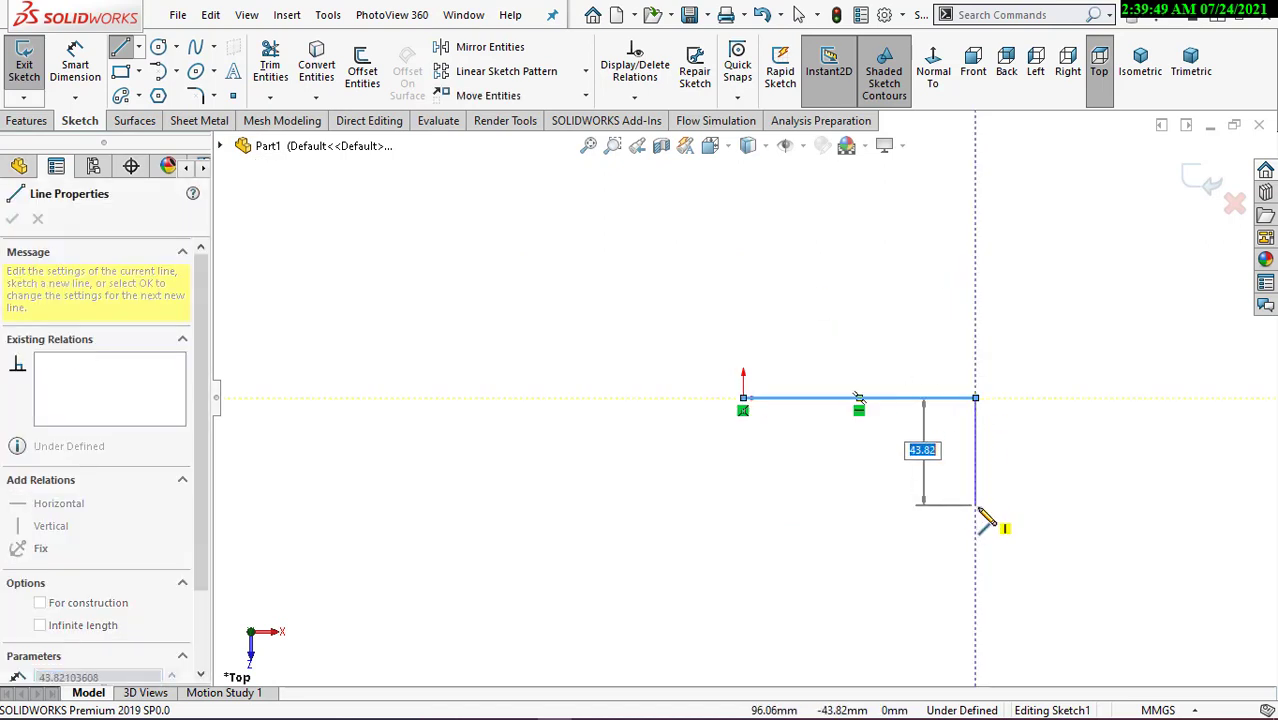
{"action": "double_click", "coordinate": [977, 530]}
- Exit the line tool and box-select both path lines
{"action": "scroll", "coordinate": [1018, 522], "scroll_direction": "down", "scroll_amount": 3}
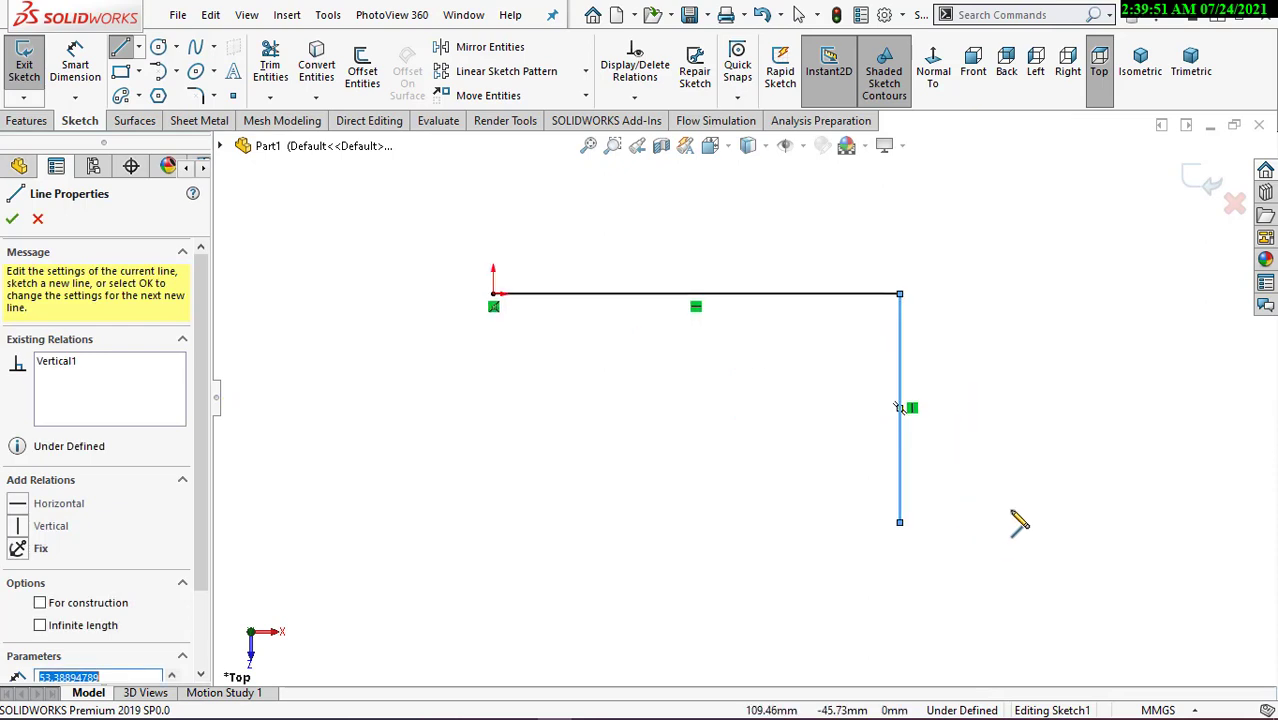
{"action": "scroll", "coordinate": [944, 533], "scroll_direction": "down", "scroll_amount": 1}
{"action": "scroll", "coordinate": [876, 522], "scroll_direction": "up", "scroll_amount": 1}
{"action": "right_click", "coordinate": [799, 308]}
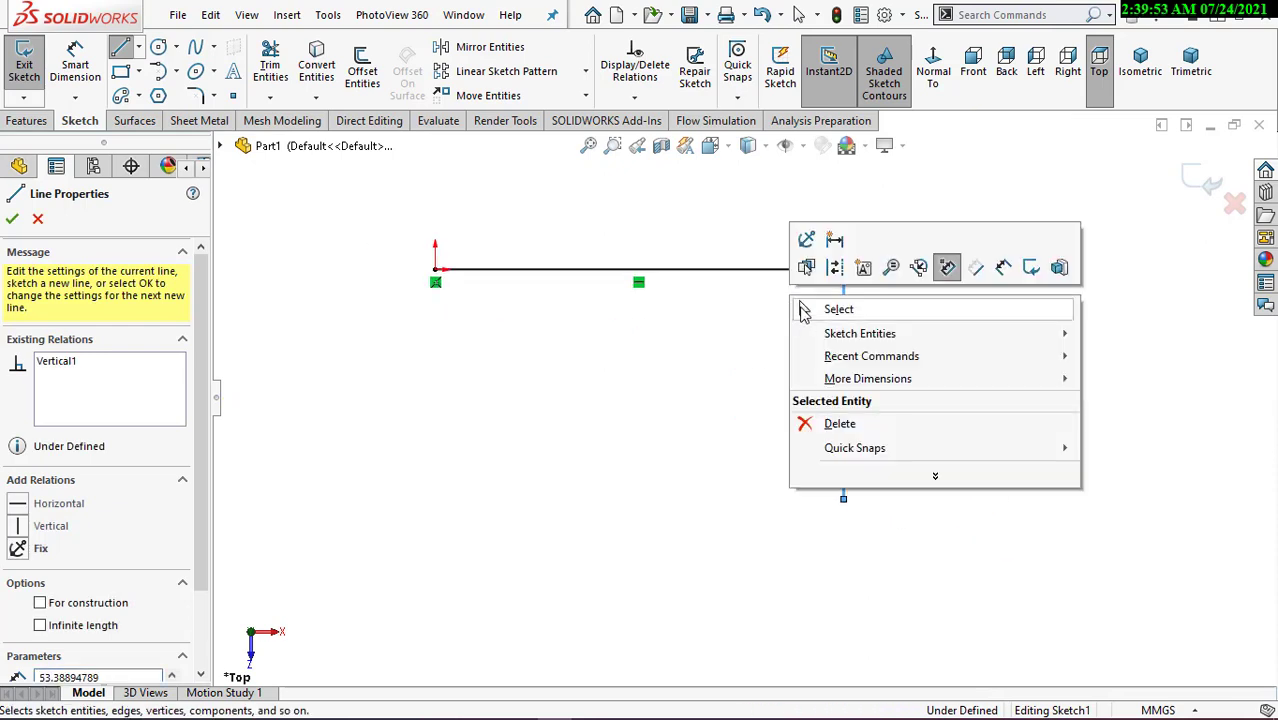
{"action": "left_click", "coordinate": [813, 316]}
{"action": "left_click_drag", "start_coordinate": [862, 322], "coordinate": [810, 228]}
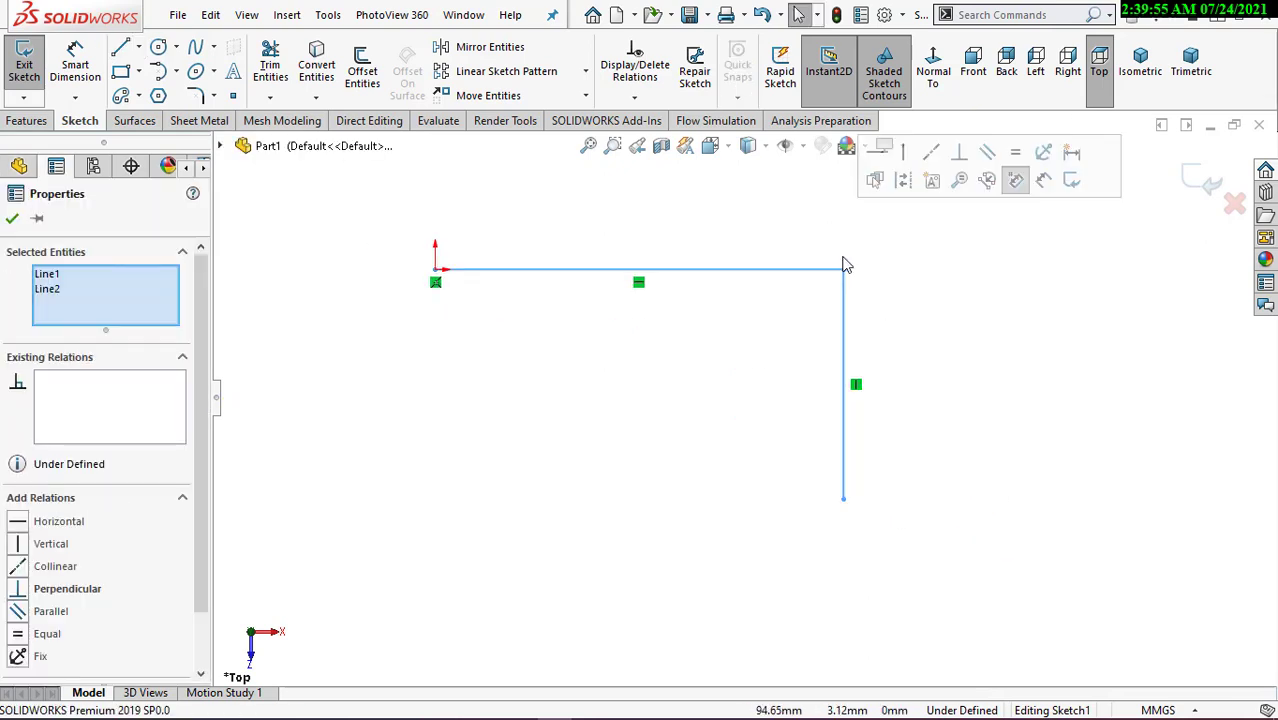
- Make the two lines equal and dimension the horizontal line at 50 mm
{"action": "left_click", "coordinate": [1016, 160]}
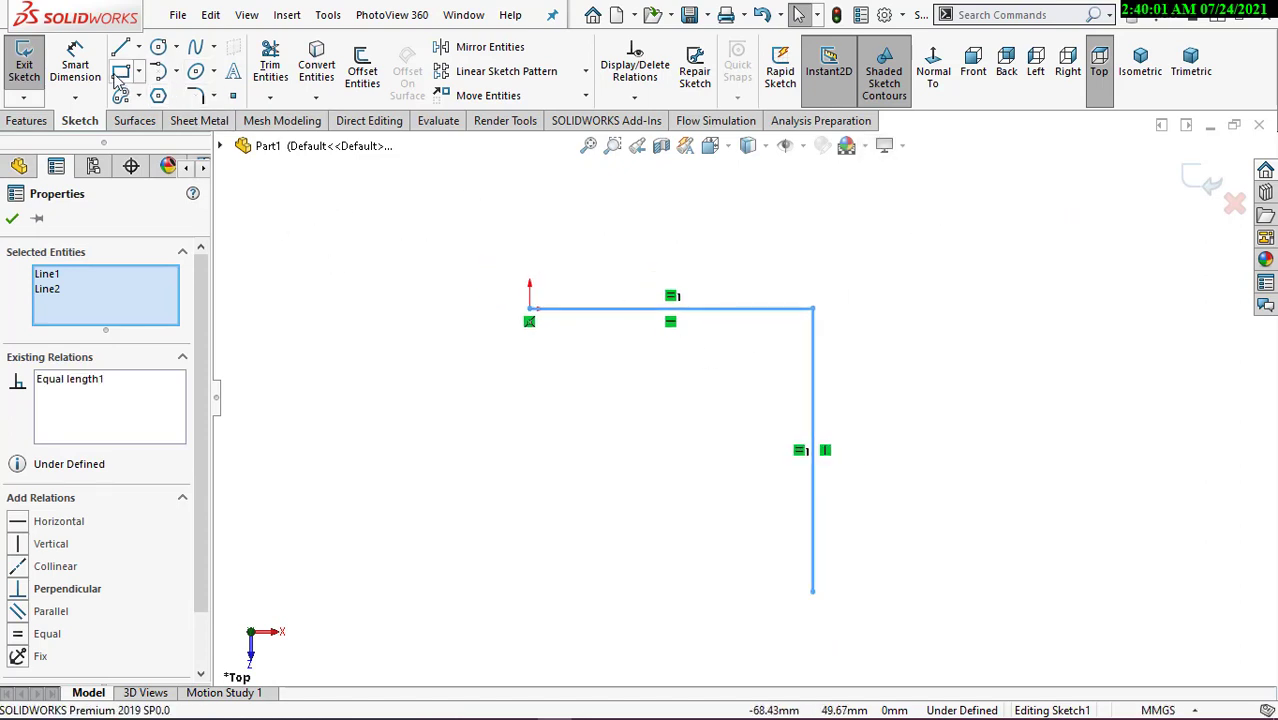
{"action": "key", "text": "Escape"}
{"action": "left_click", "coordinate": [634, 312]}
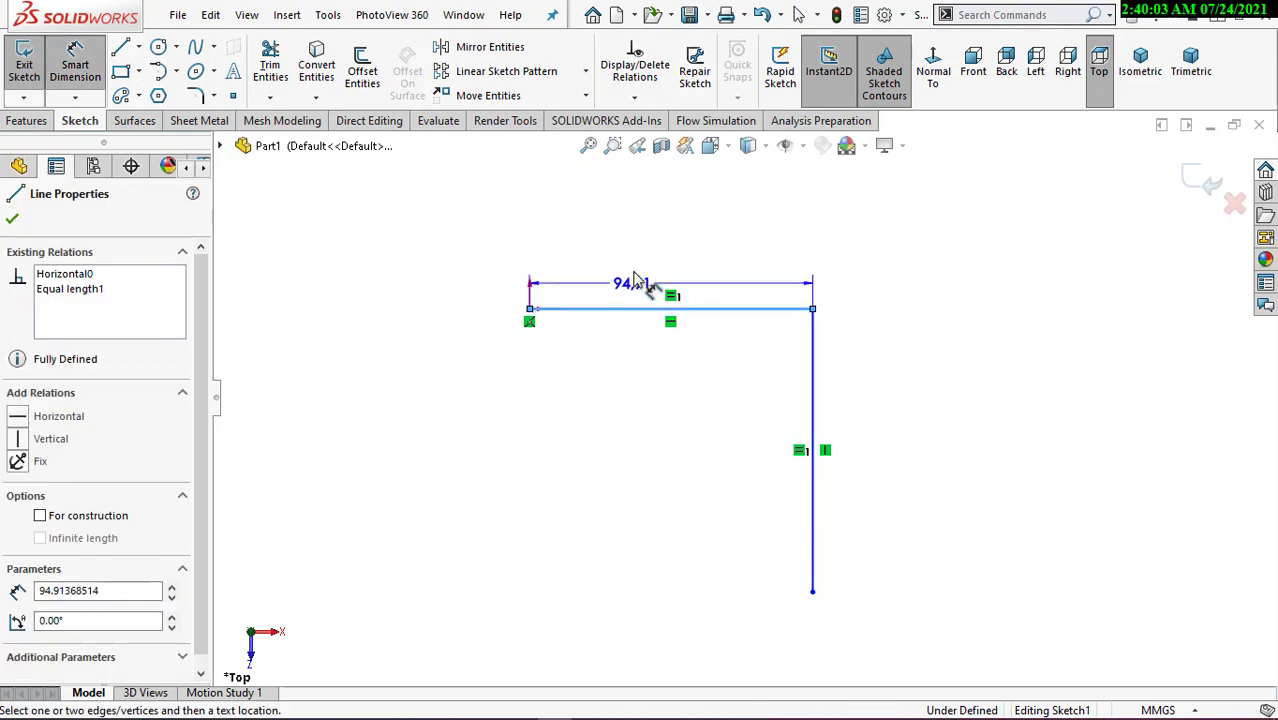
{"action": "left_click", "coordinate": [656, 258]}
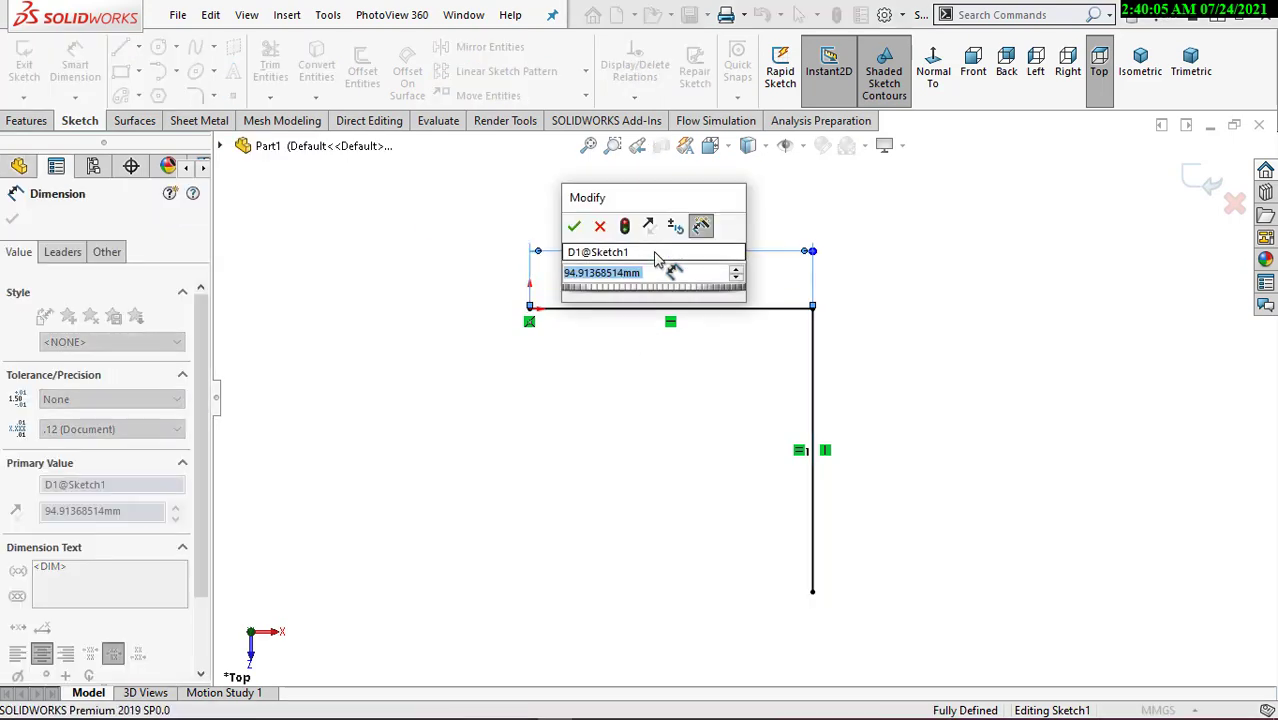
{"action": "type", "text": "50"}
{"action": "key", "text": "Return"}
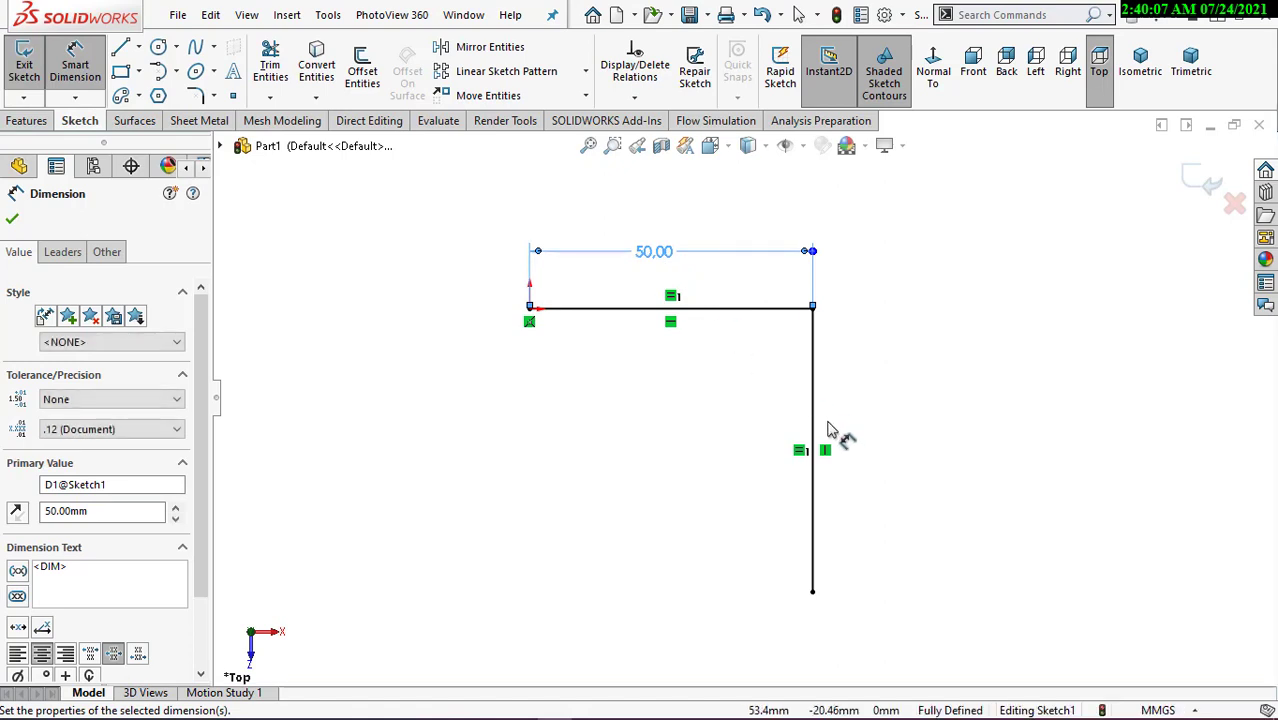
- Cancel dimensioning the vertical line and dismiss the canvas shortcut menu
{"action": "left_click", "coordinate": [813, 422]}
{"action": "key", "text": "Escape"}
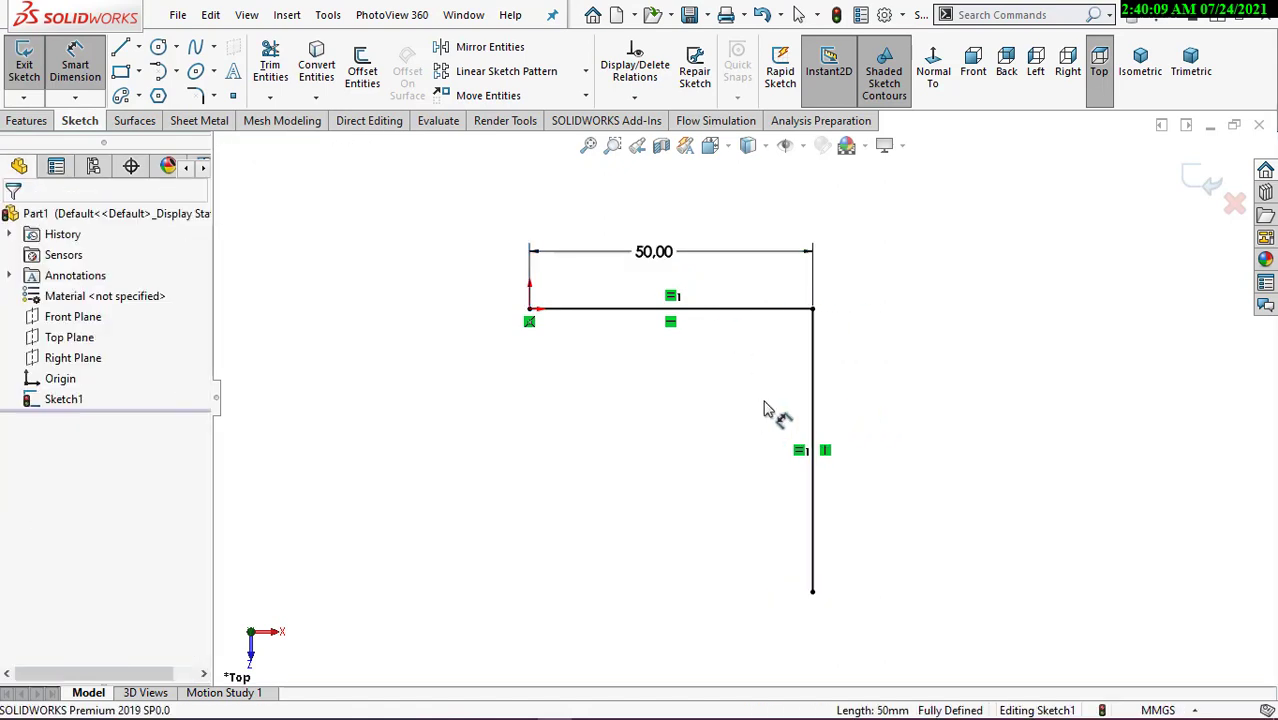
{"action": "right_click", "coordinate": [613, 424]}
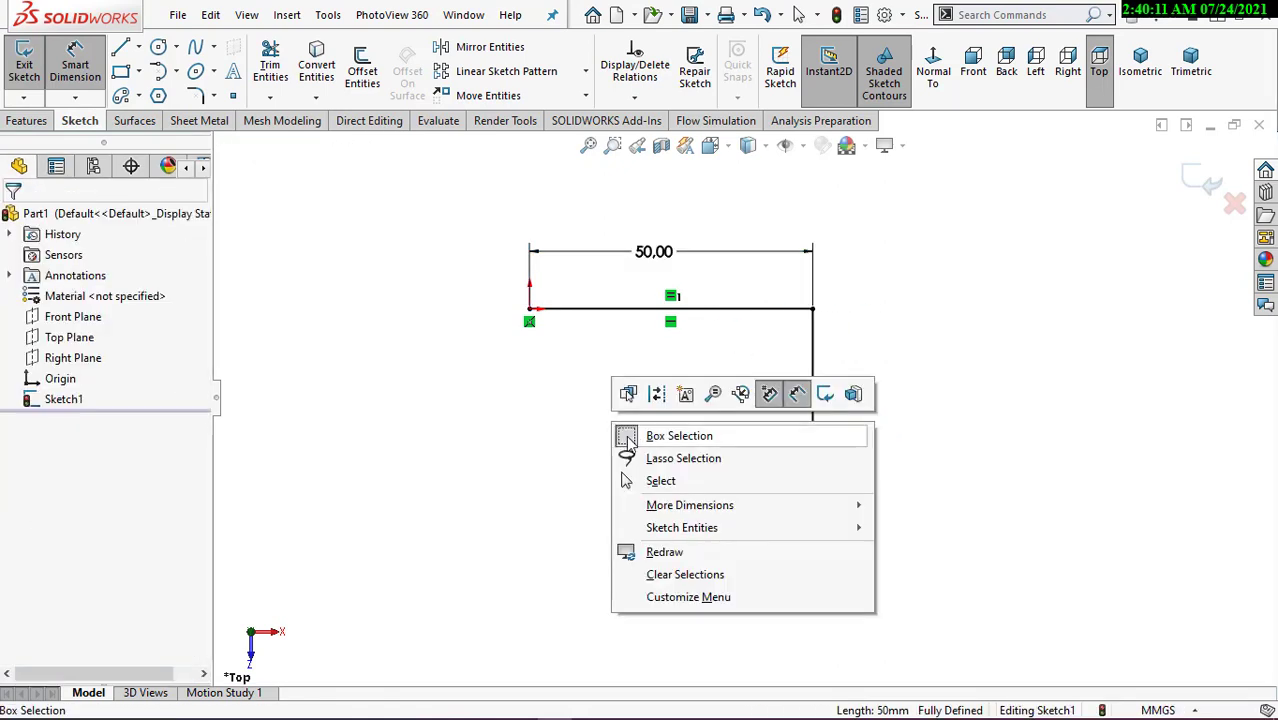
{"action": "left_click", "coordinate": [652, 481]}
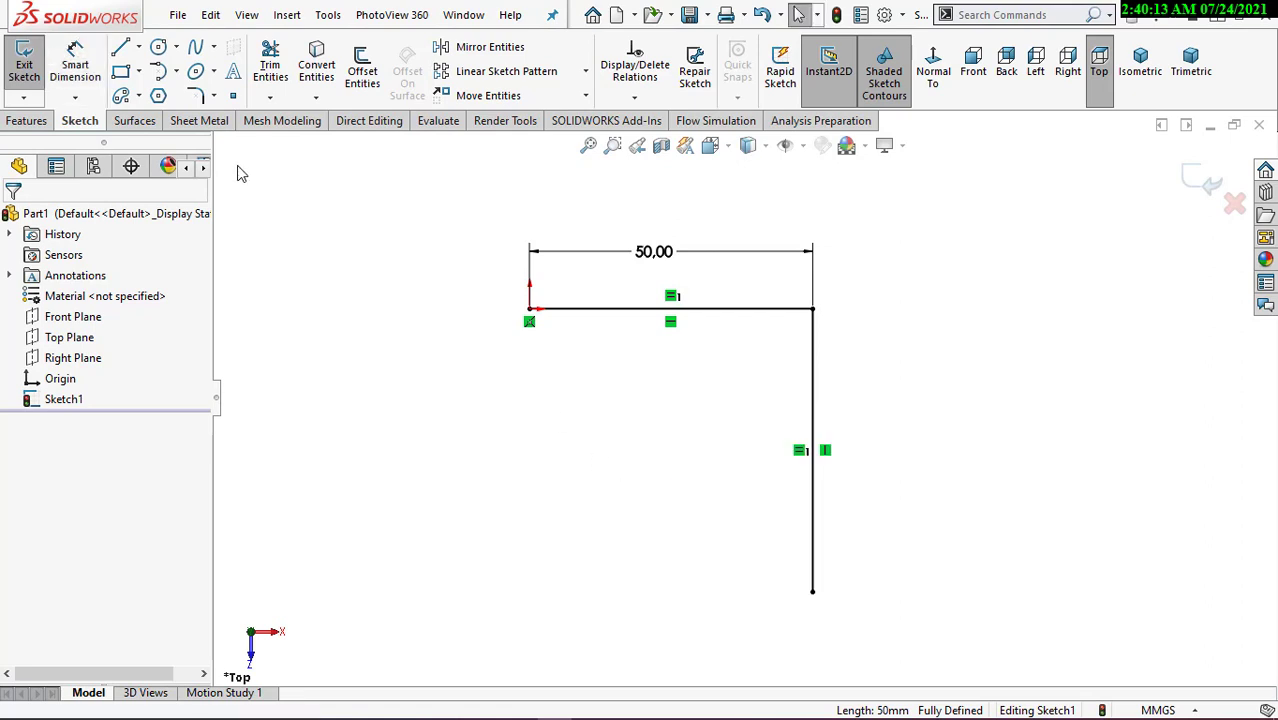
- Fillet the horizontal and vertical lines' corner with R15 mm, accepting the relation-removal warning
{"action": "left_click", "coordinate": [196, 95]}
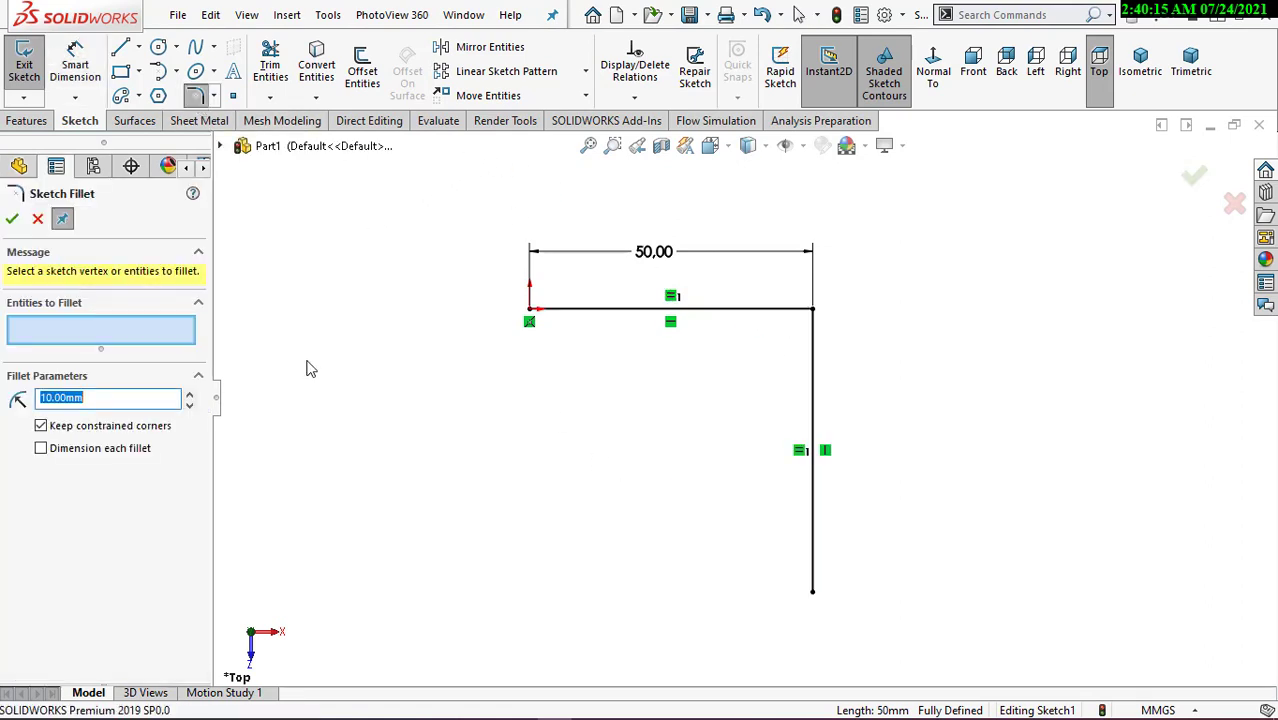
{"action": "type", "text": "1"}
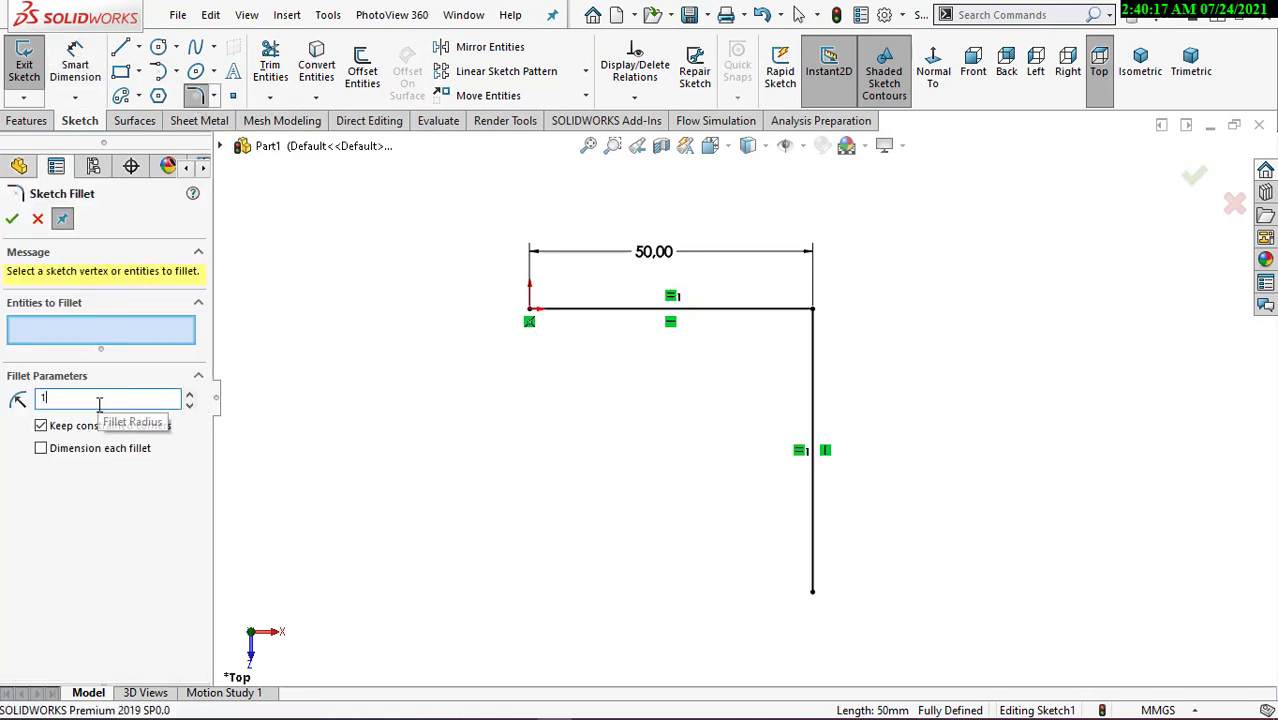
{"action": "left_click", "coordinate": [775, 311]}
{"action": "left_click", "coordinate": [814, 355]}
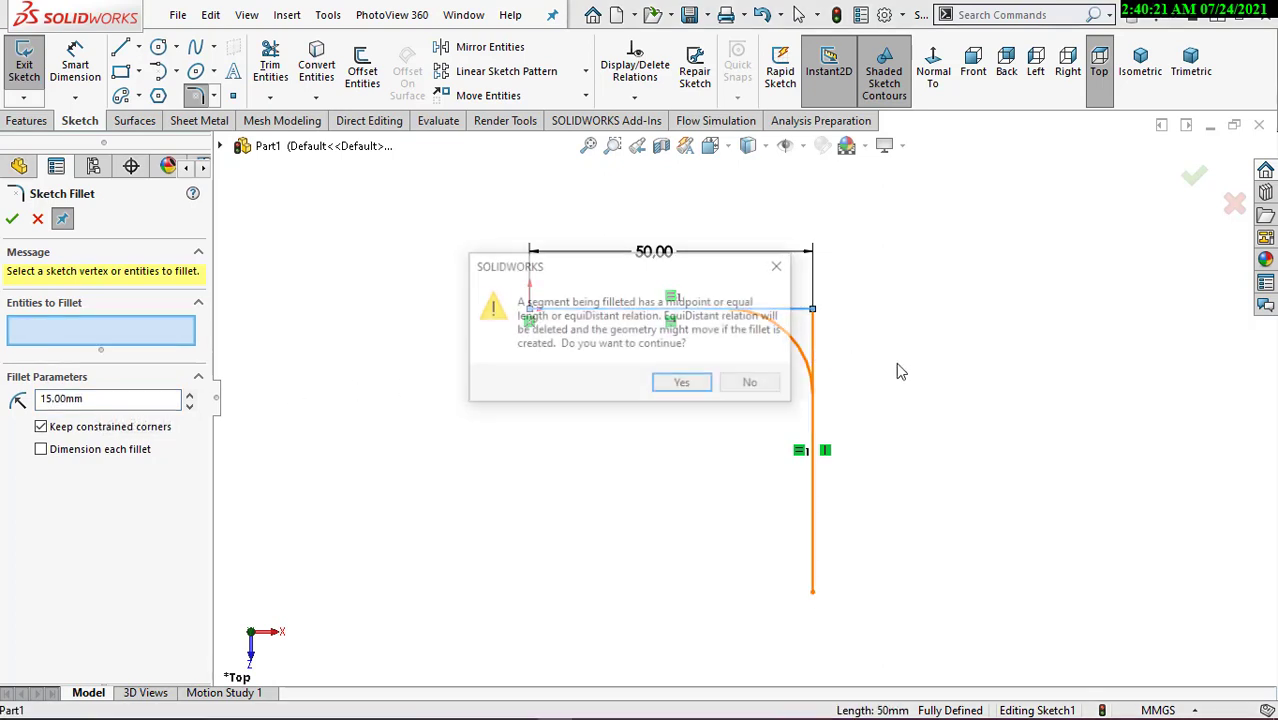
{"action": "left_click", "coordinate": [700, 386]}
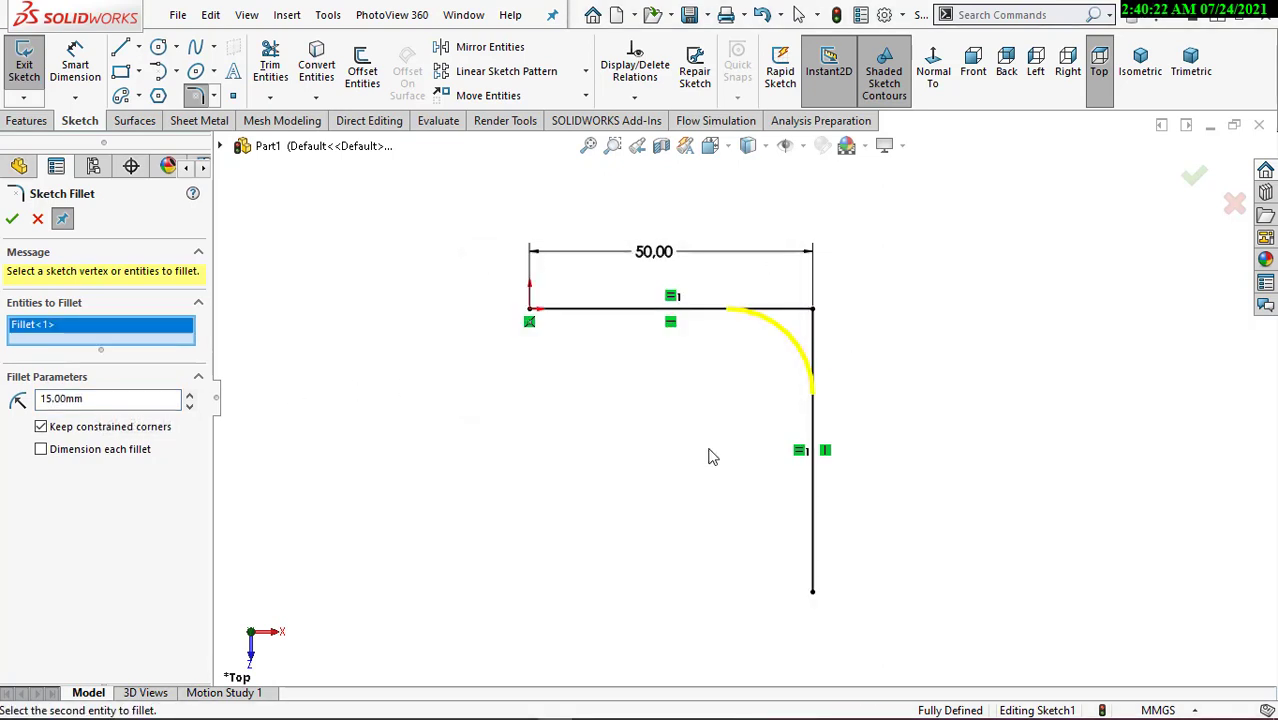
{"action": "left_click", "coordinate": [11, 221]}
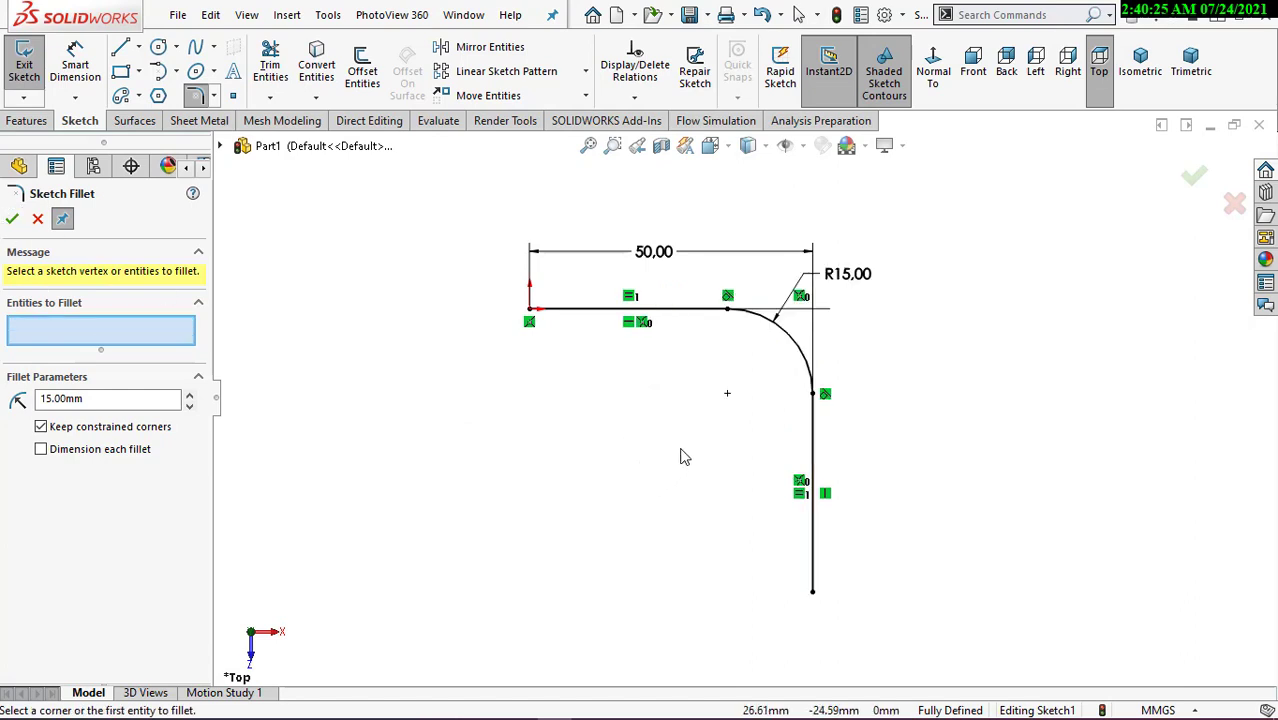
{"action": "left_click", "coordinate": [11, 221]}
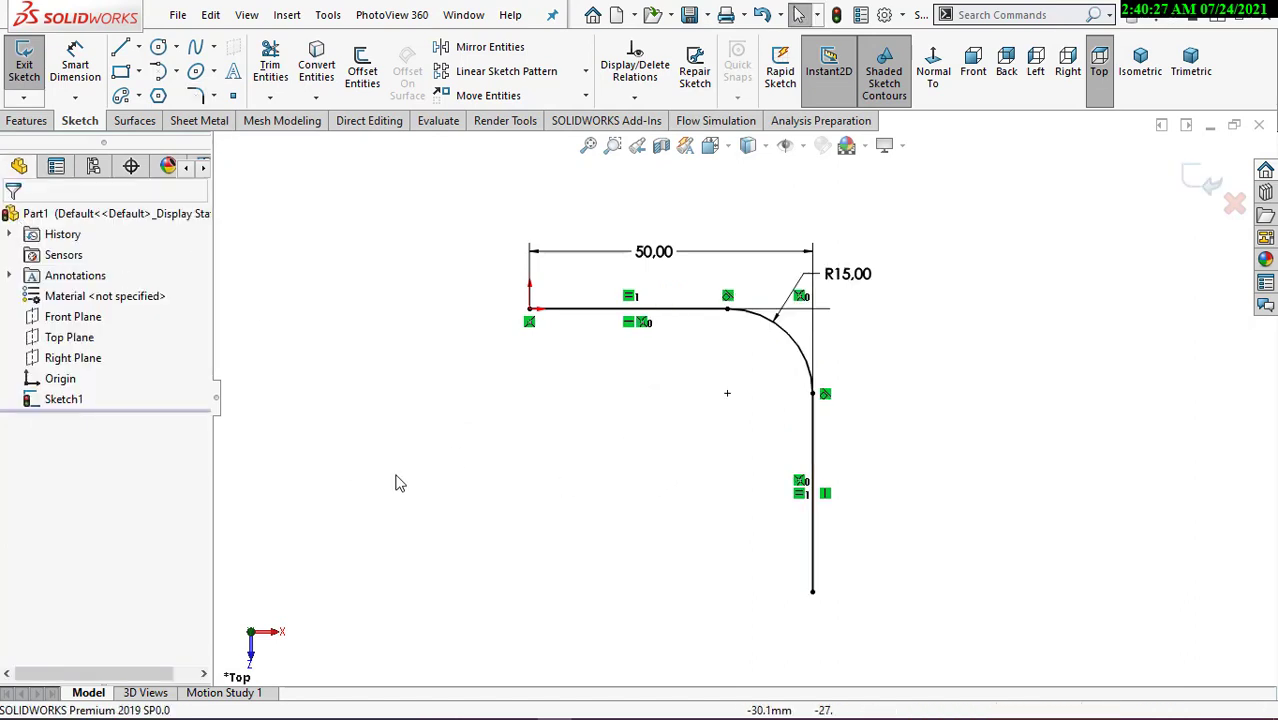
- Exit the sketch and set up a 30 mm circular-profile sweep along the filleted path
{"action": "middle_click_drag", "start_coordinate": [524, 467], "coordinate": [644, 359]}
{"action": "key", "text": "ctrl+b"}
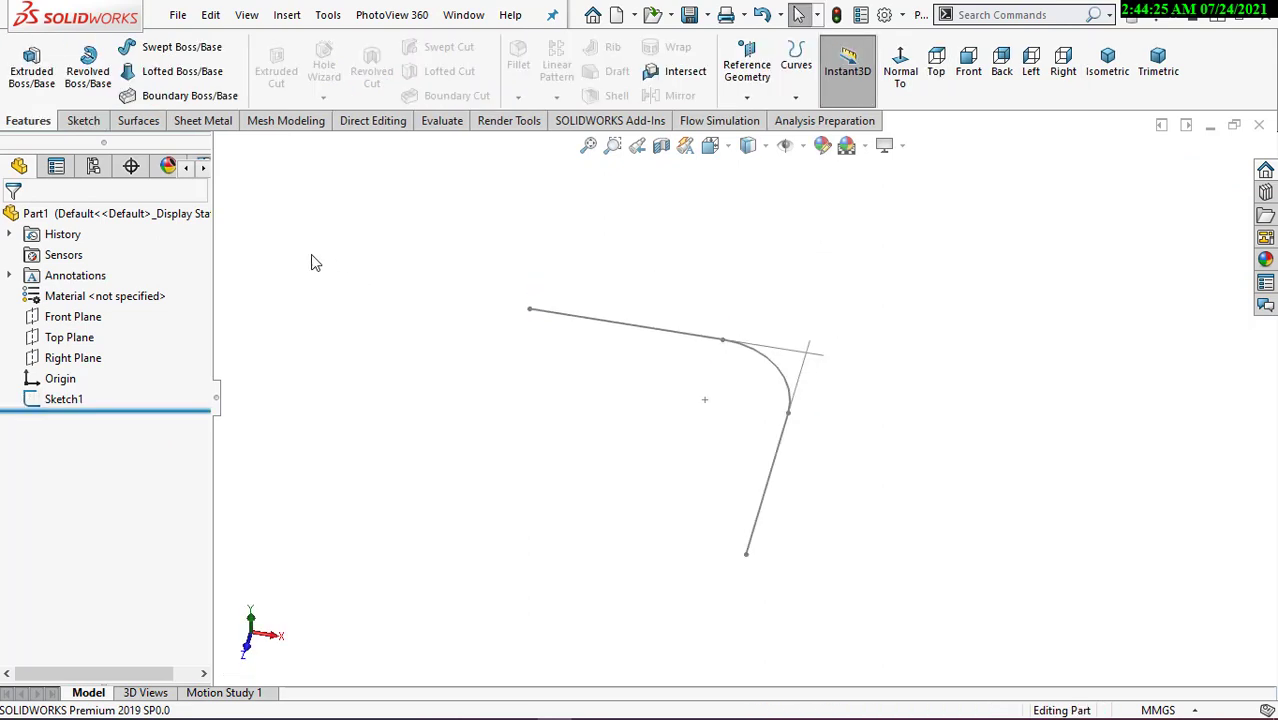
{"action": "left_click", "coordinate": [160, 47]}
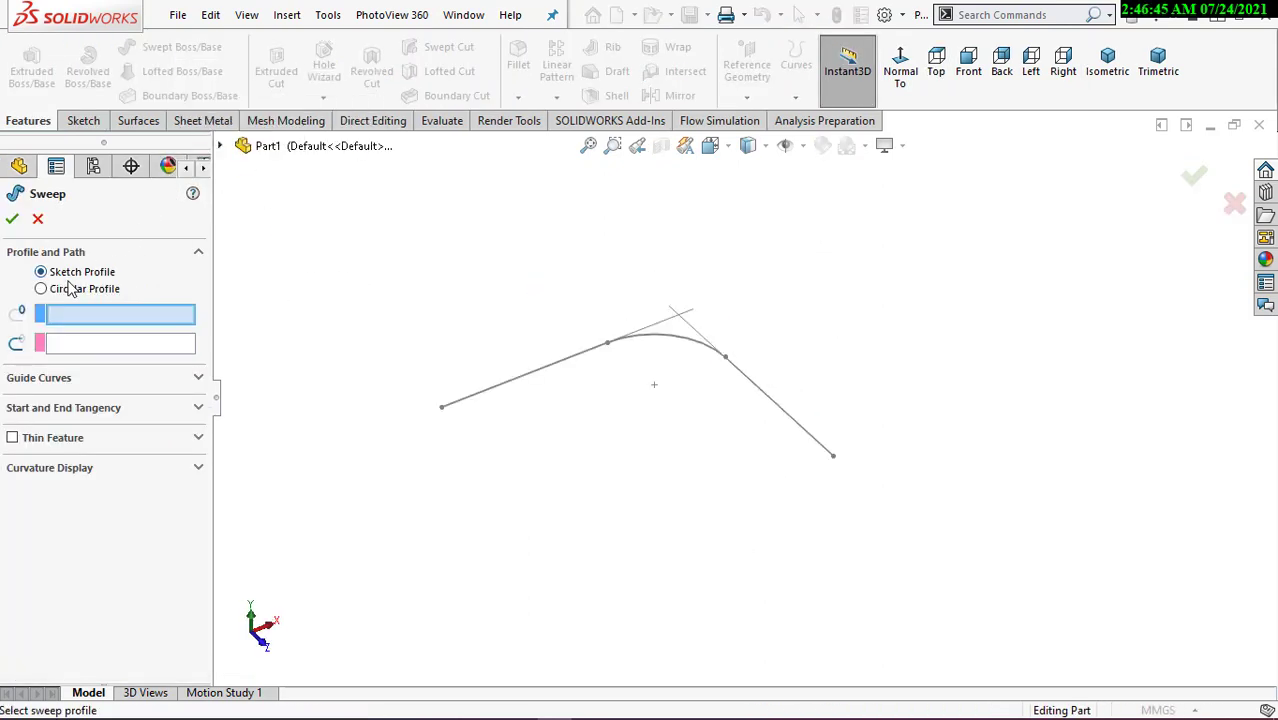
{"action": "left_click", "coordinate": [42, 290]}
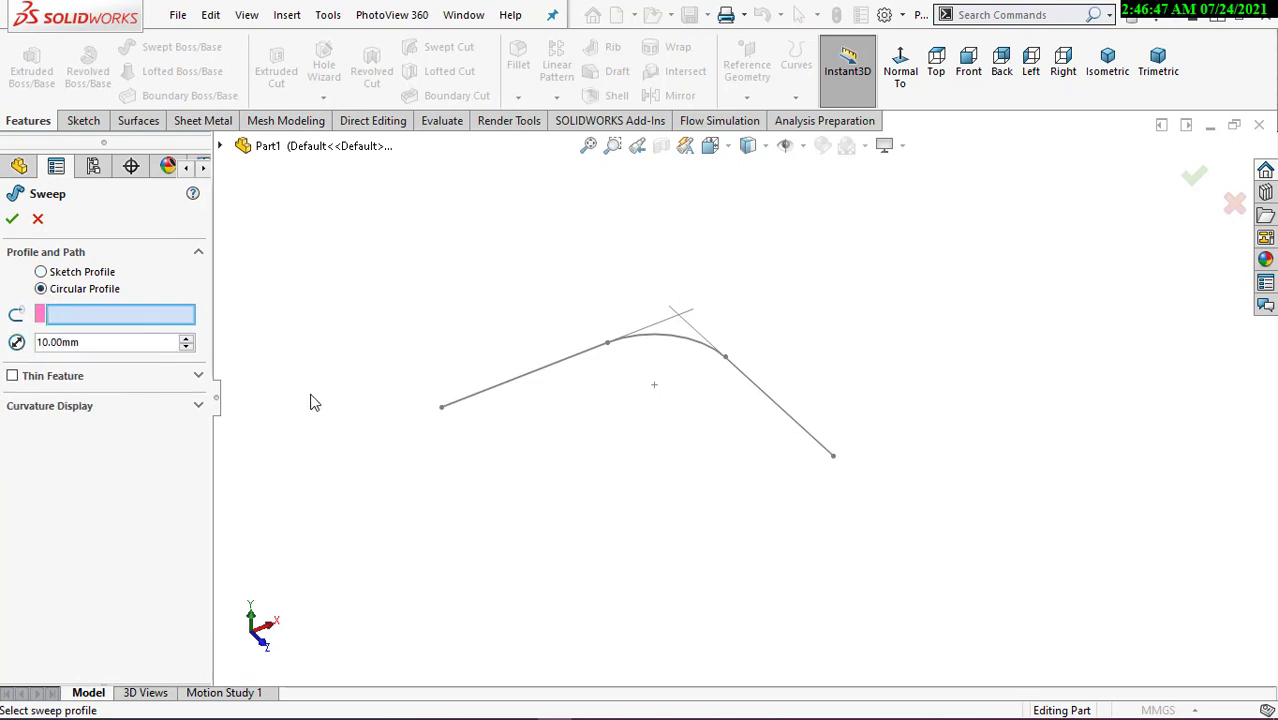
{"action": "left_click", "coordinate": [446, 414]}
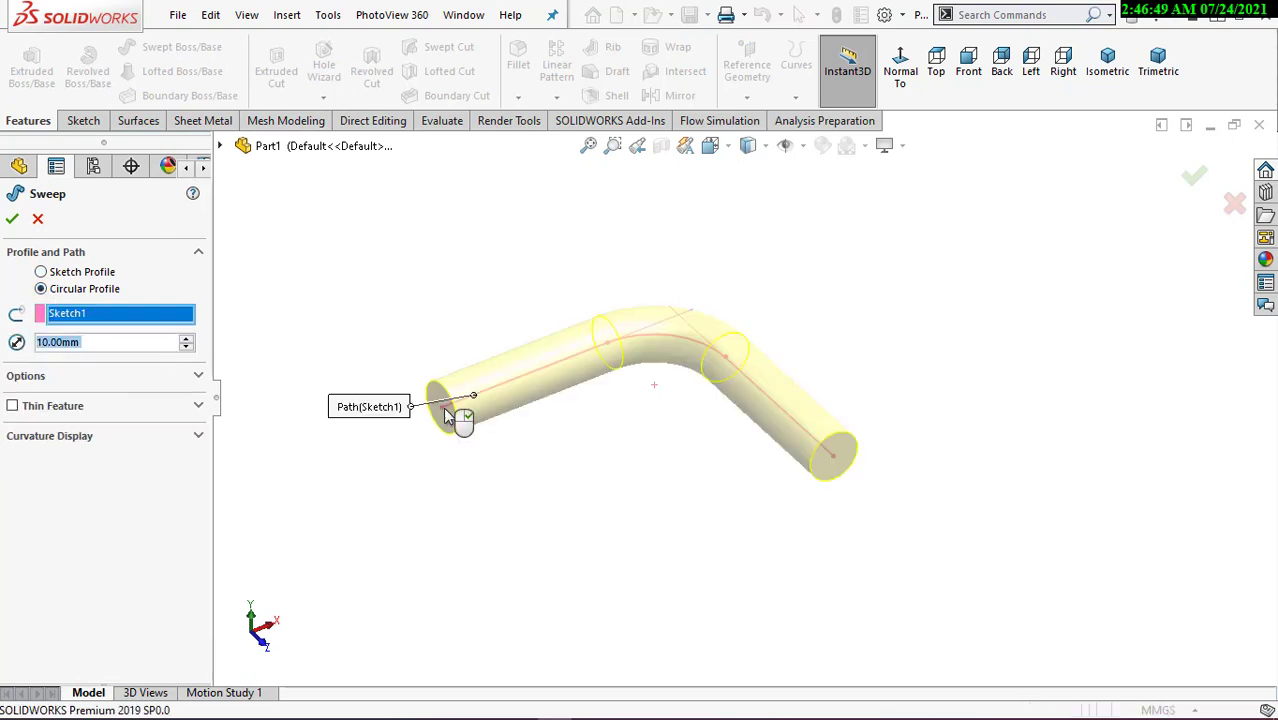
{"action": "left_click", "coordinate": [98, 342]}
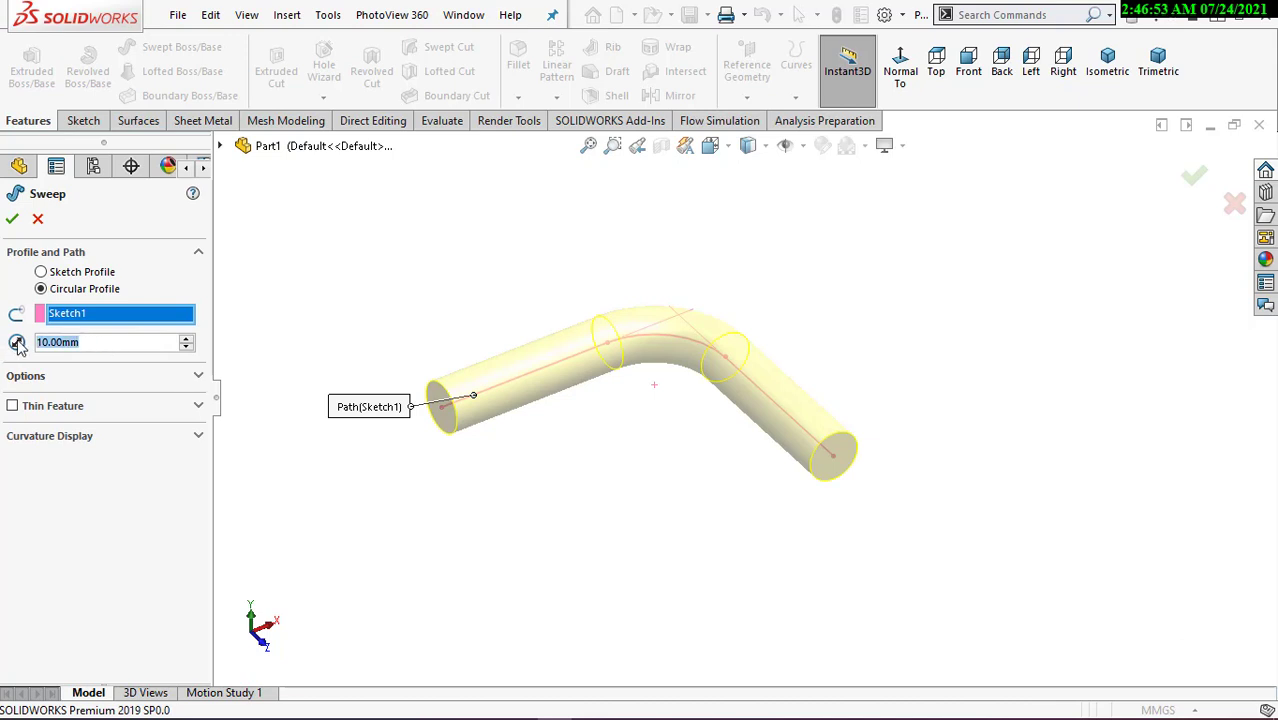
{"action": "type", "text": "30"}
{"action": "key", "text": "Return"}
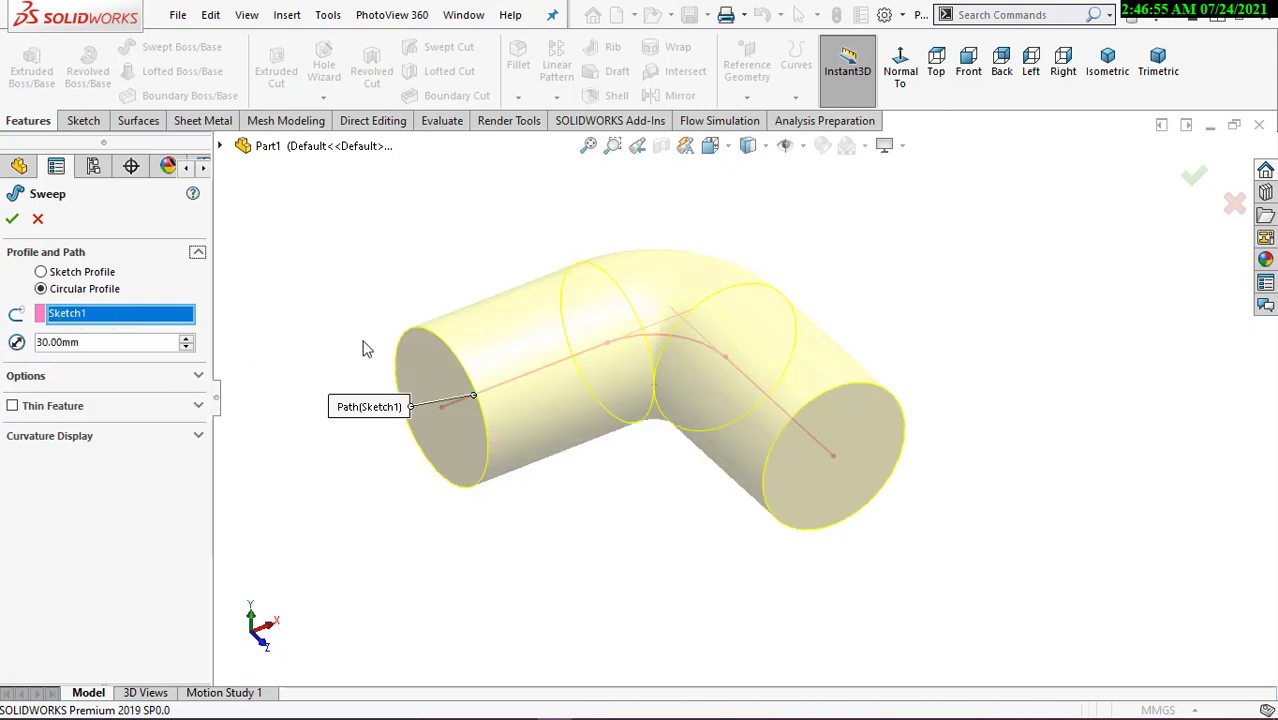
- Make the sweep a thin feature with 2.5 mm wall thickness and accept it
{"action": "scroll", "coordinate": [465, 490], "scroll_direction": "down", "scroll_amount": 3}
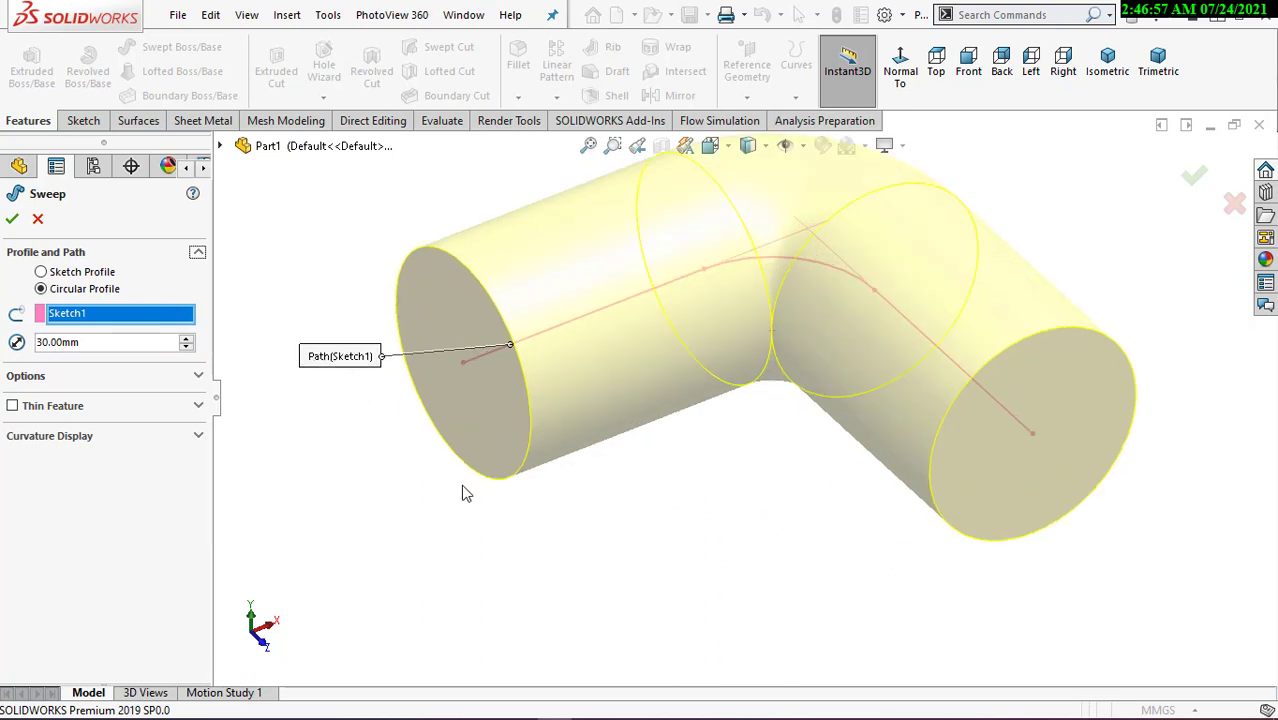
{"action": "scroll", "coordinate": [464, 487], "scroll_direction": "up", "scroll_amount": 2}
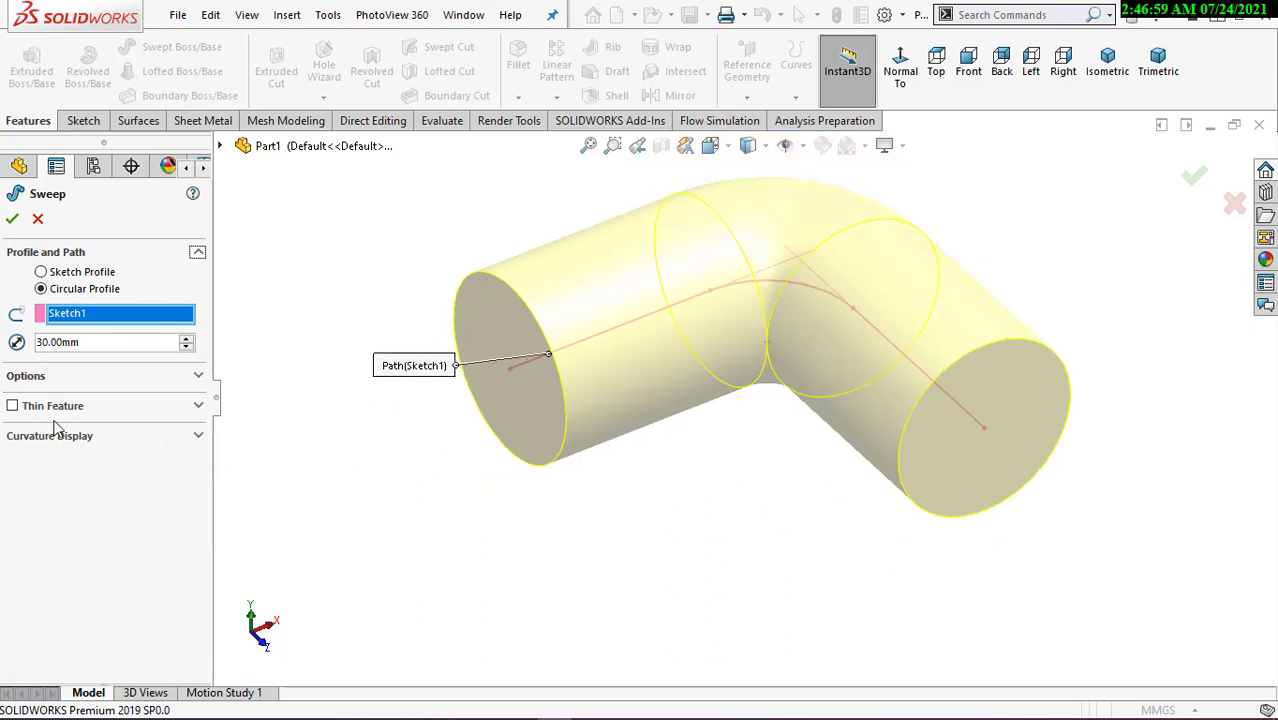
{"action": "left_click", "coordinate": [13, 406]}
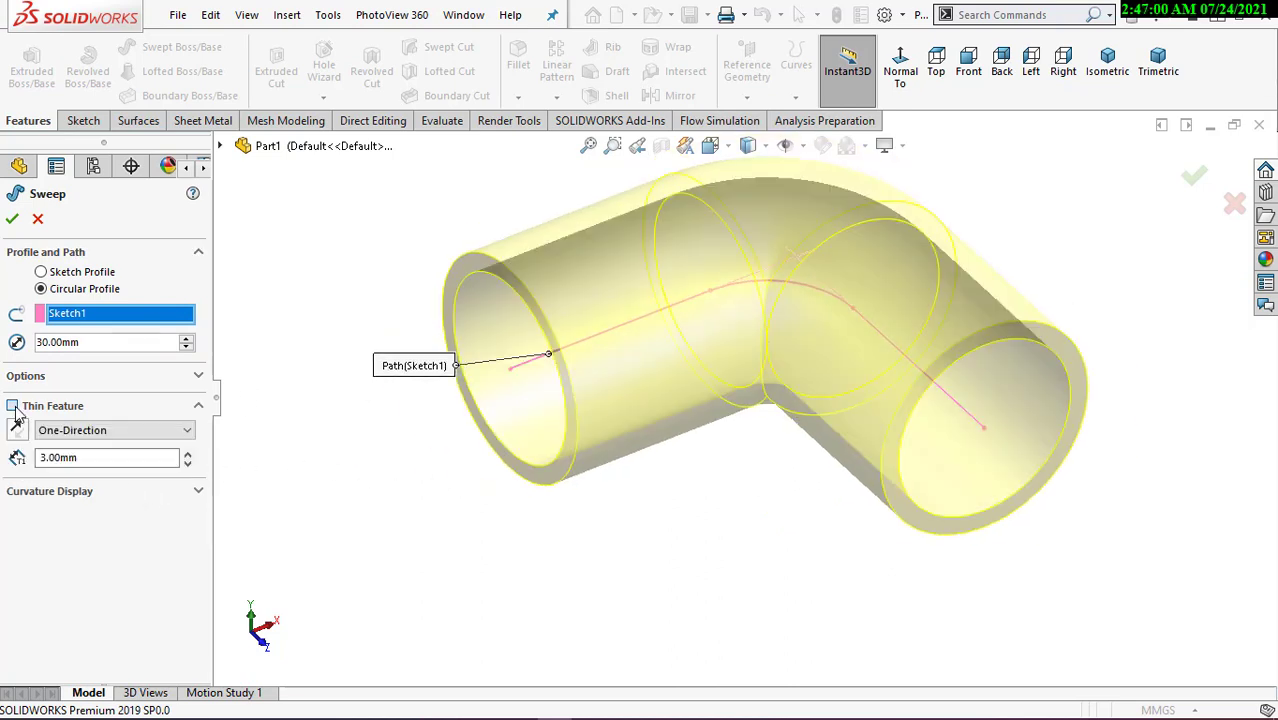
{"action": "left_click", "coordinate": [44, 458]}
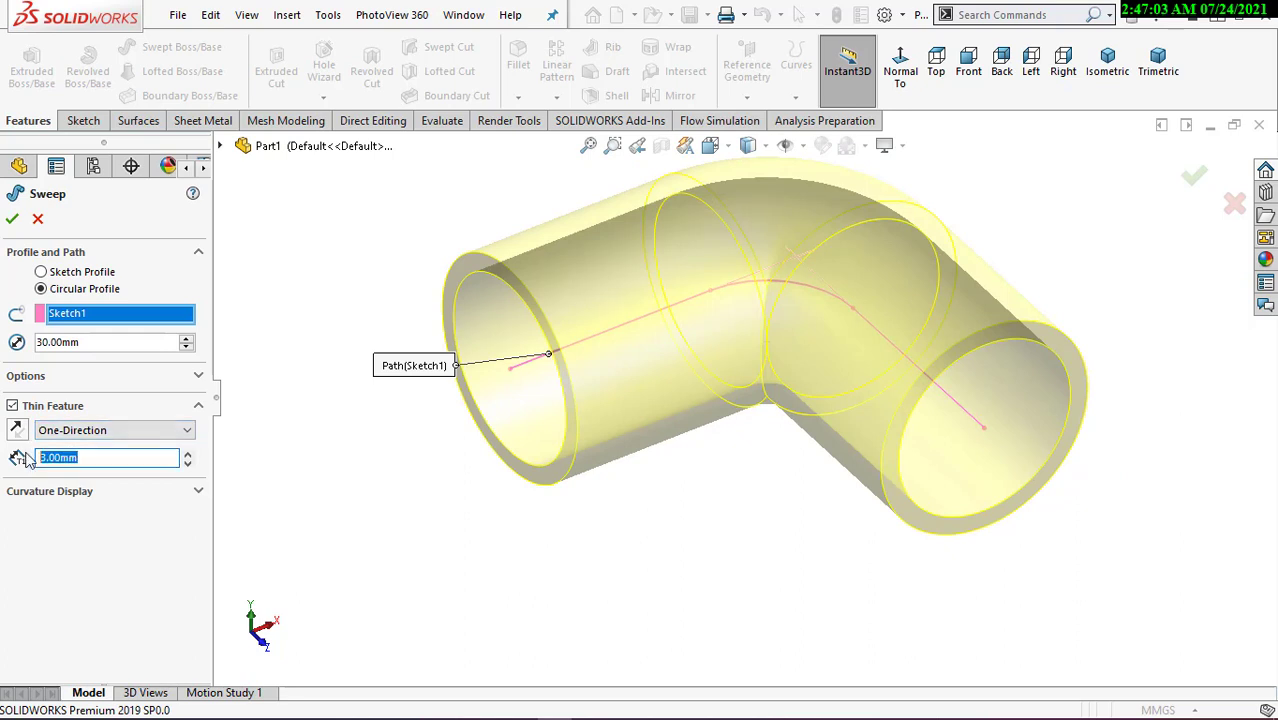
{"action": "type", "text": "2.5"}
{"action": "key", "text": "Return"}
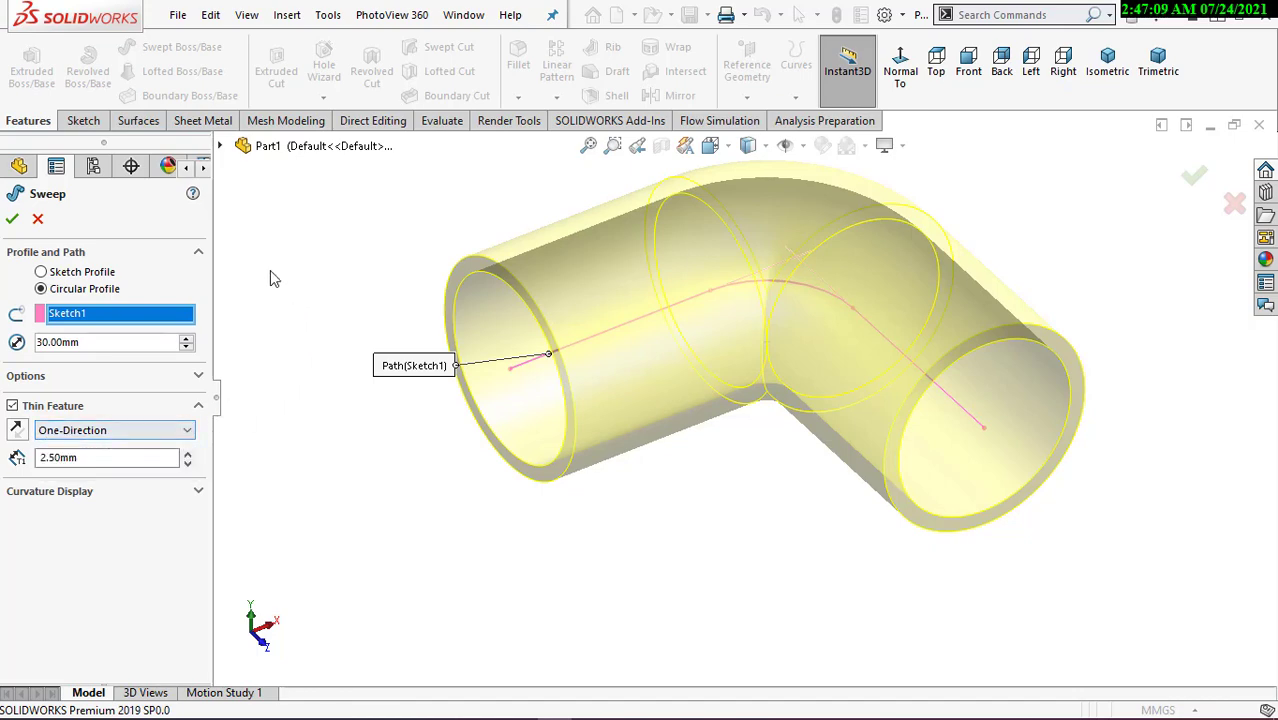
{"action": "left_click", "coordinate": [13, 220]}
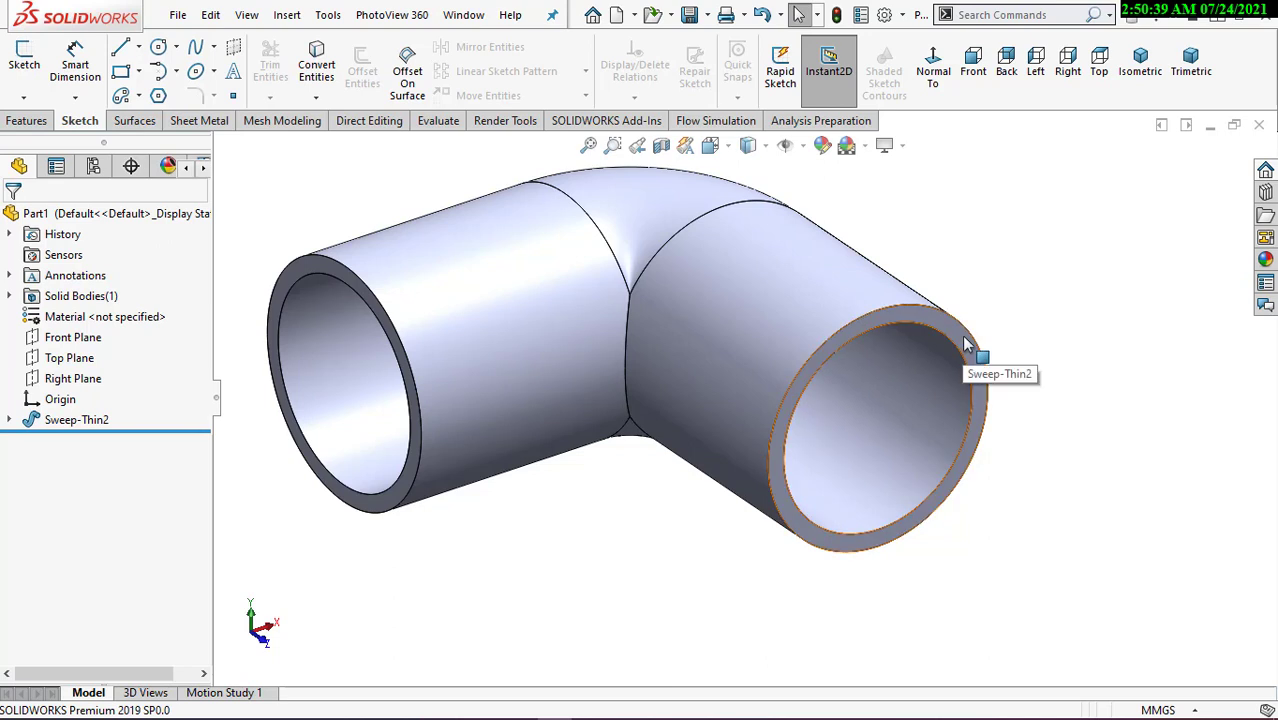
- Sketch a circle on the right pipe end face, centred on the pipe axis
{"action": "left_click", "coordinate": [965, 345]}
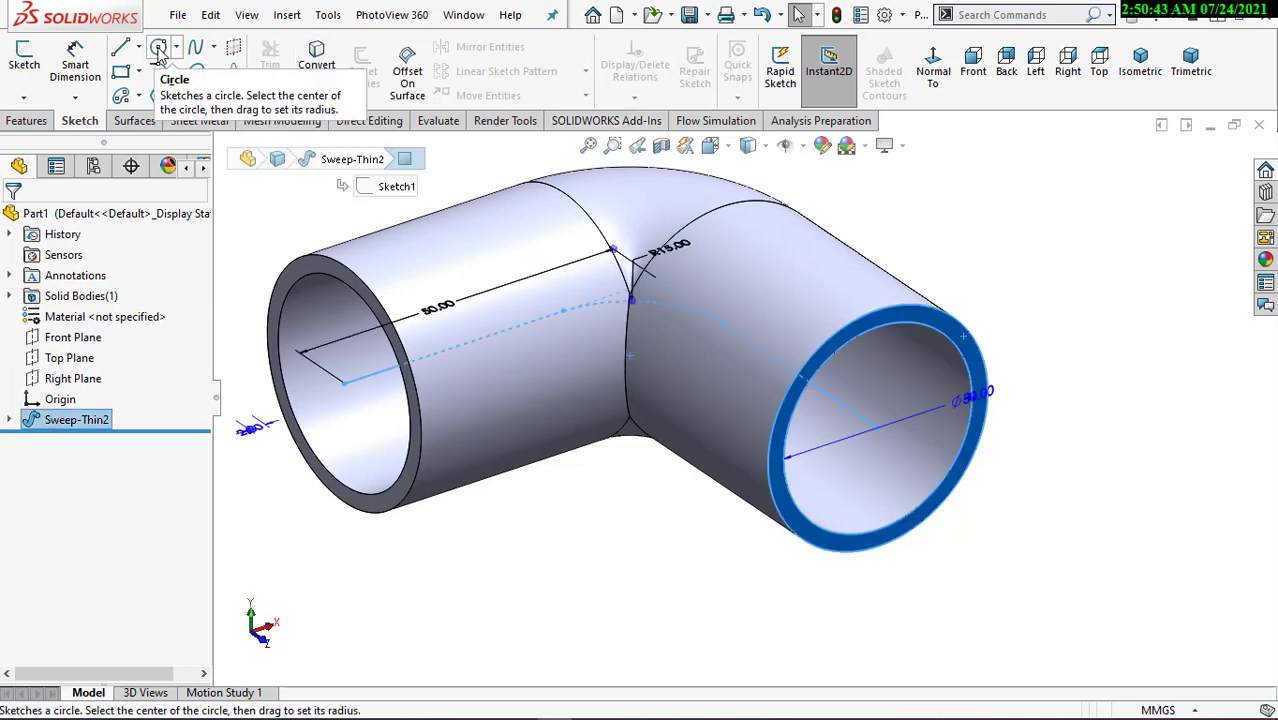
{"action": "left_click", "coordinate": [158, 50]}
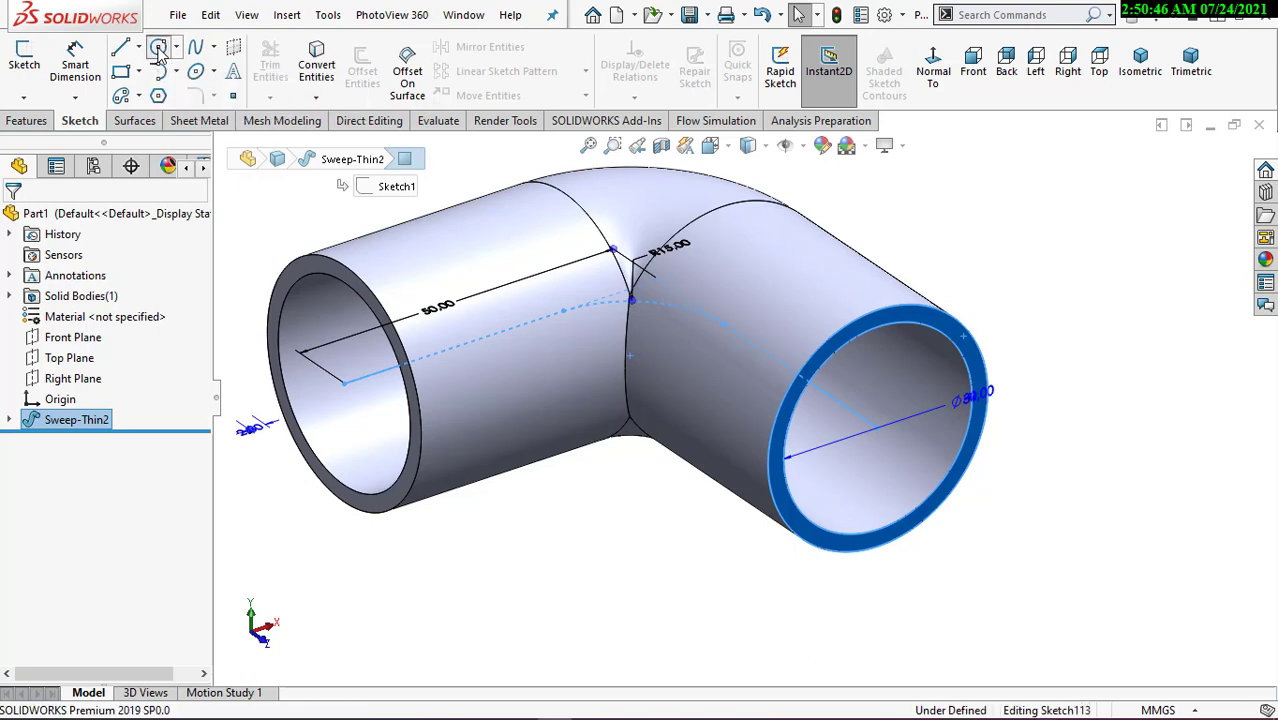
{"action": "left_click", "coordinate": [877, 428]}
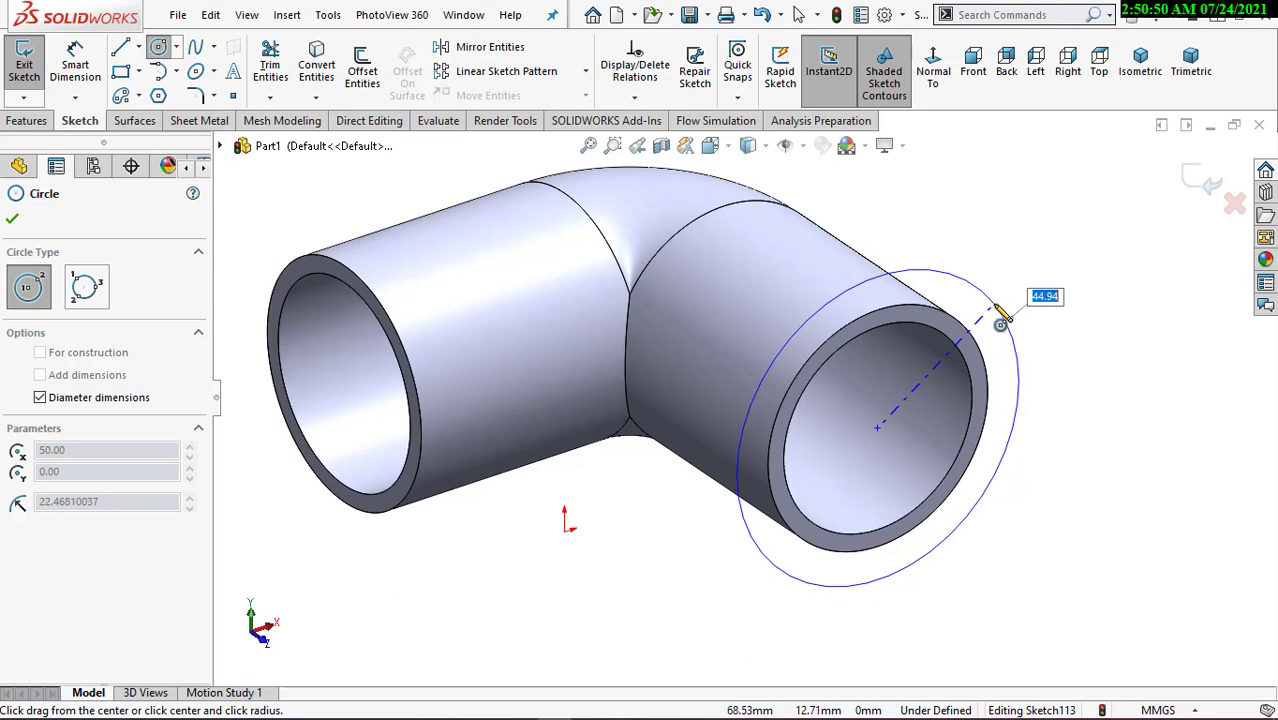
{"action": "left_click", "coordinate": [1004, 319]}
{"action": "key", "text": "Escape"}
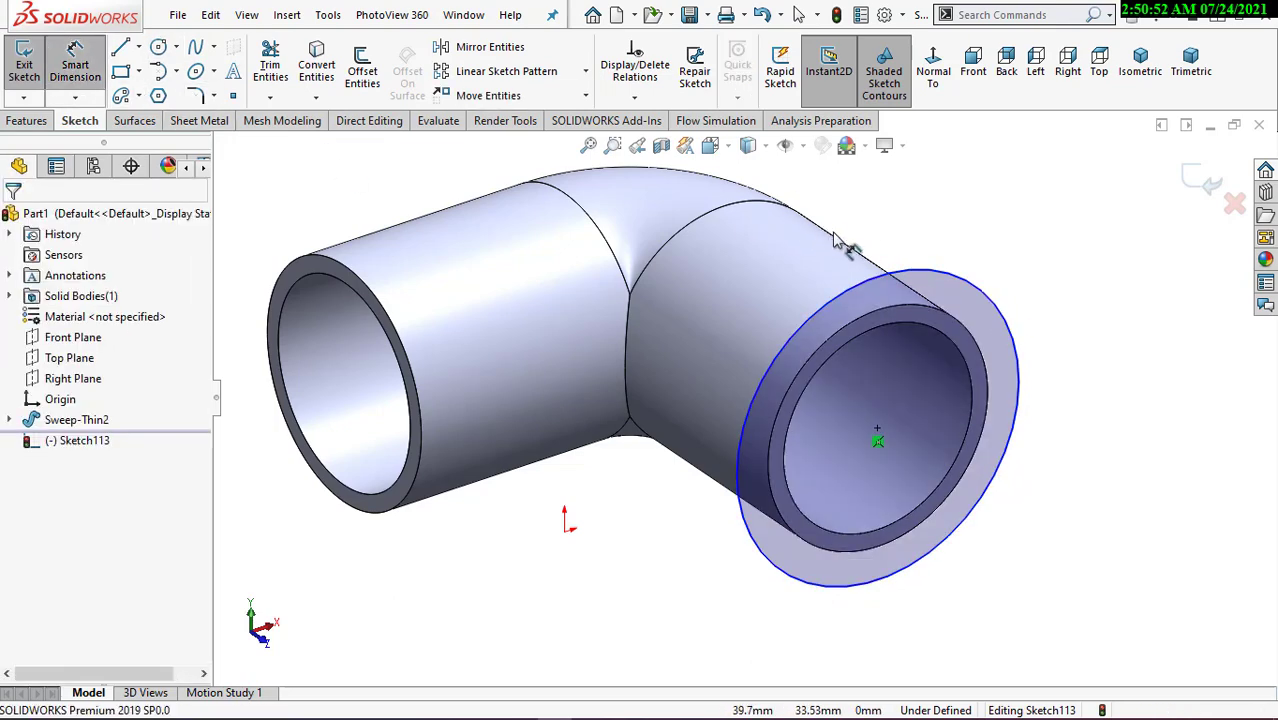
- Dimension the circle's diameter to 40 mm
{"action": "left_click", "coordinate": [892, 279]}
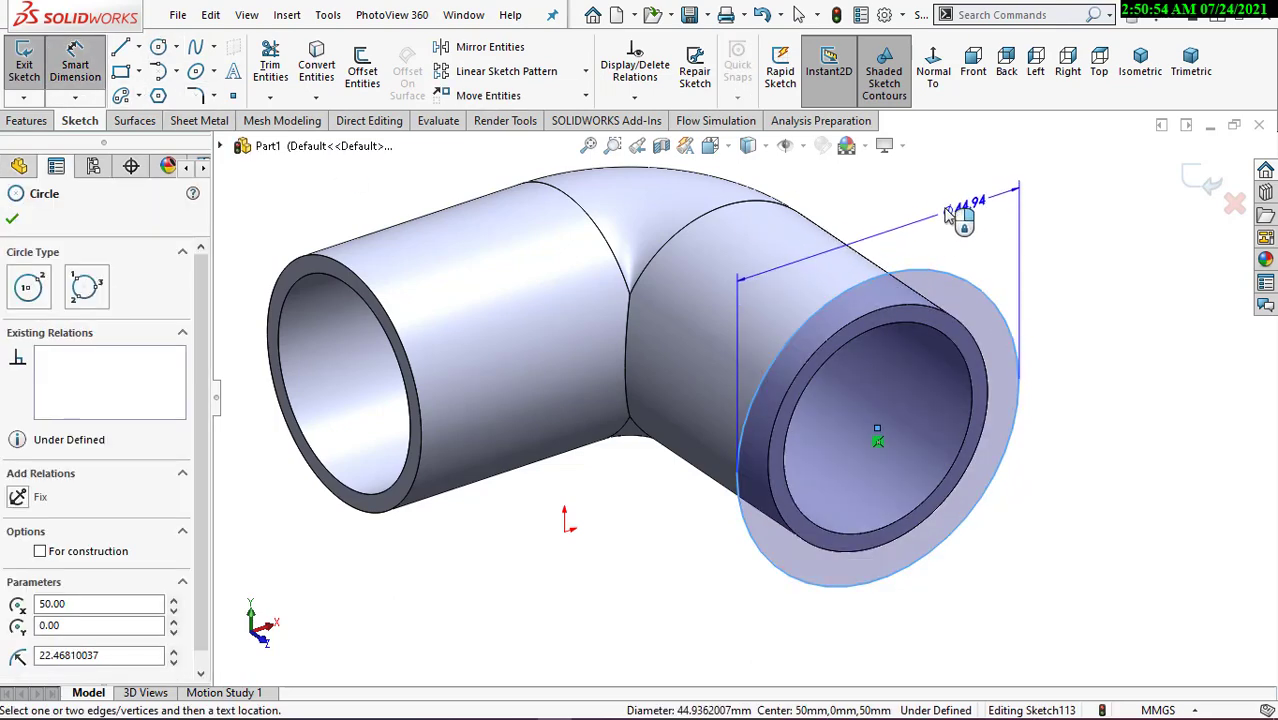
{"action": "left_click", "coordinate": [893, 222]}
{"action": "type", "text": "4"}
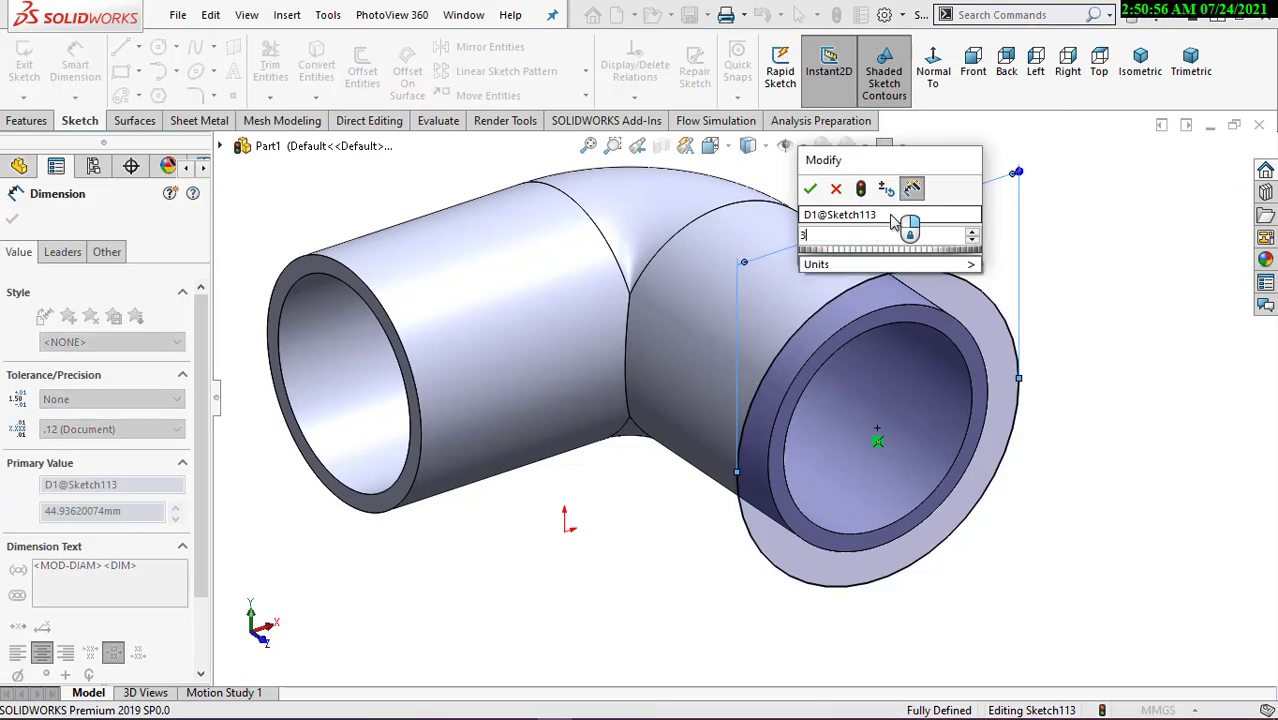
{"action": "type", "text": "5"}
{"action": "key", "text": "Return"}
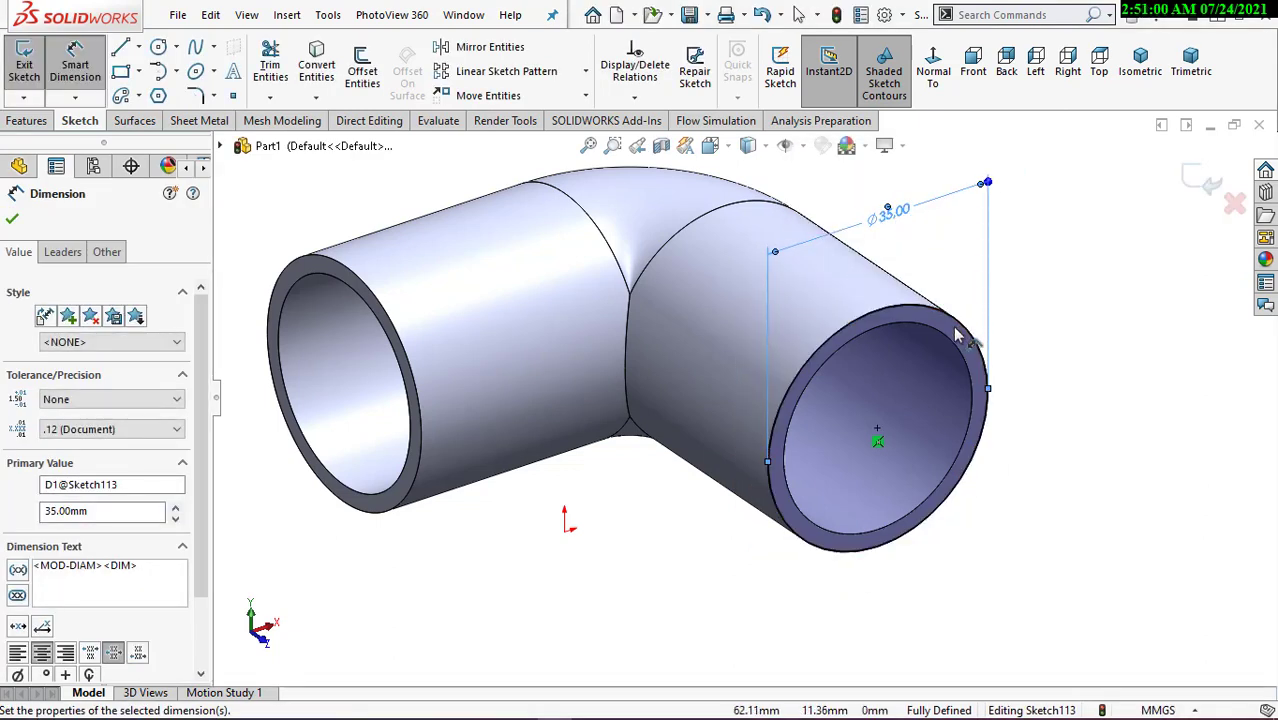
{"action": "double_click", "coordinate": [896, 218]}
{"action": "type", "text": "40"}
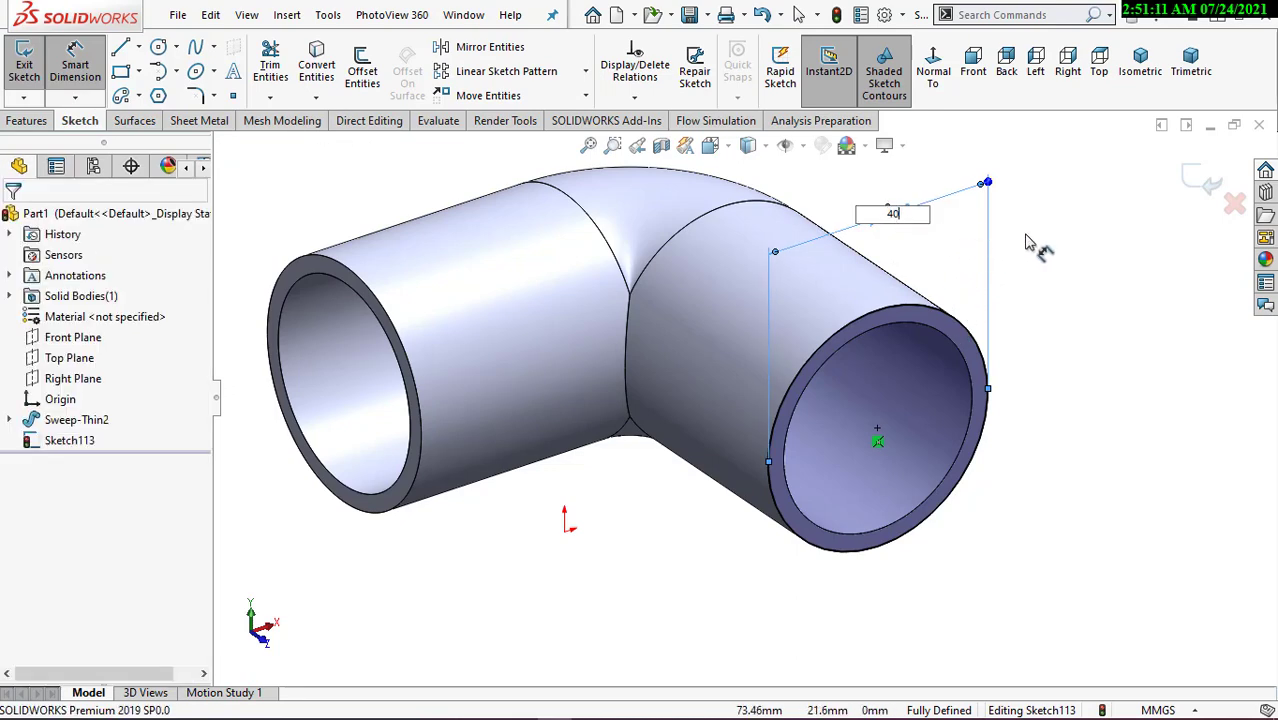
{"action": "key", "text": "Return"}
{"action": "middle_click_drag", "start_coordinate": [1035, 387], "coordinate": [1046, 322]}
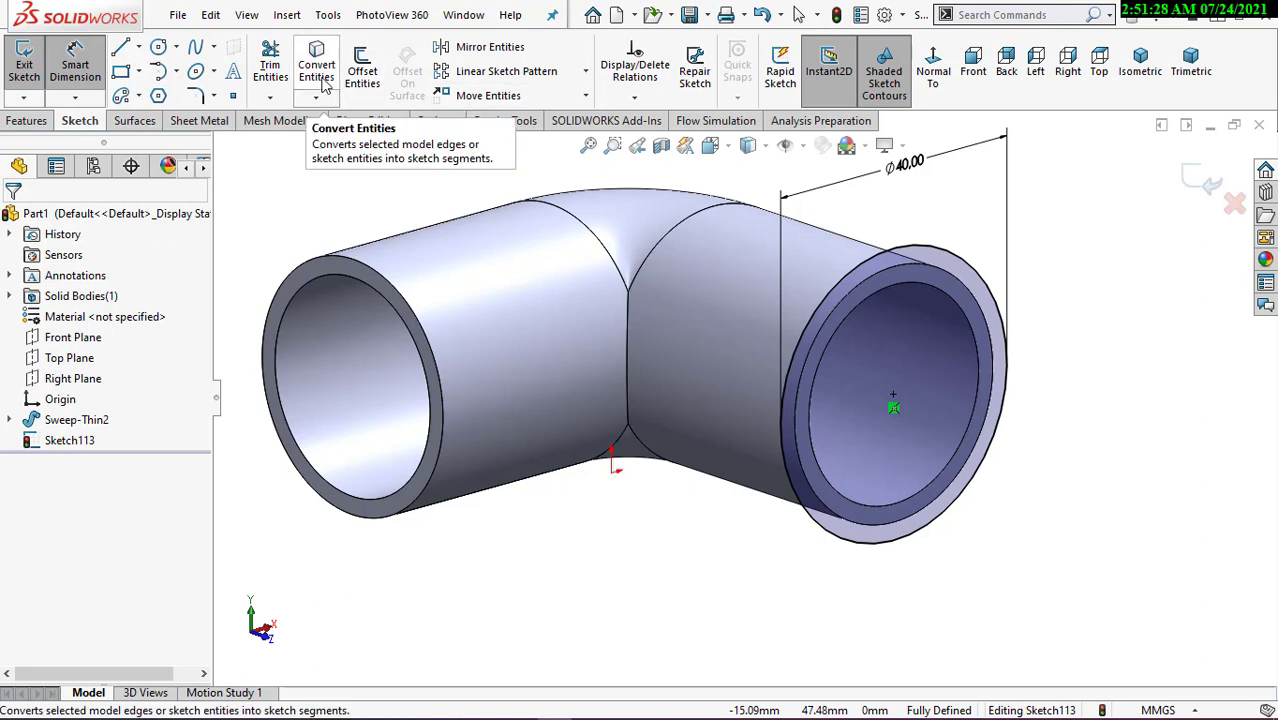
- Convert the right end's Ø30 mm inner pipe edge into sketch geometry
{"action": "left_click", "coordinate": [861, 302]}
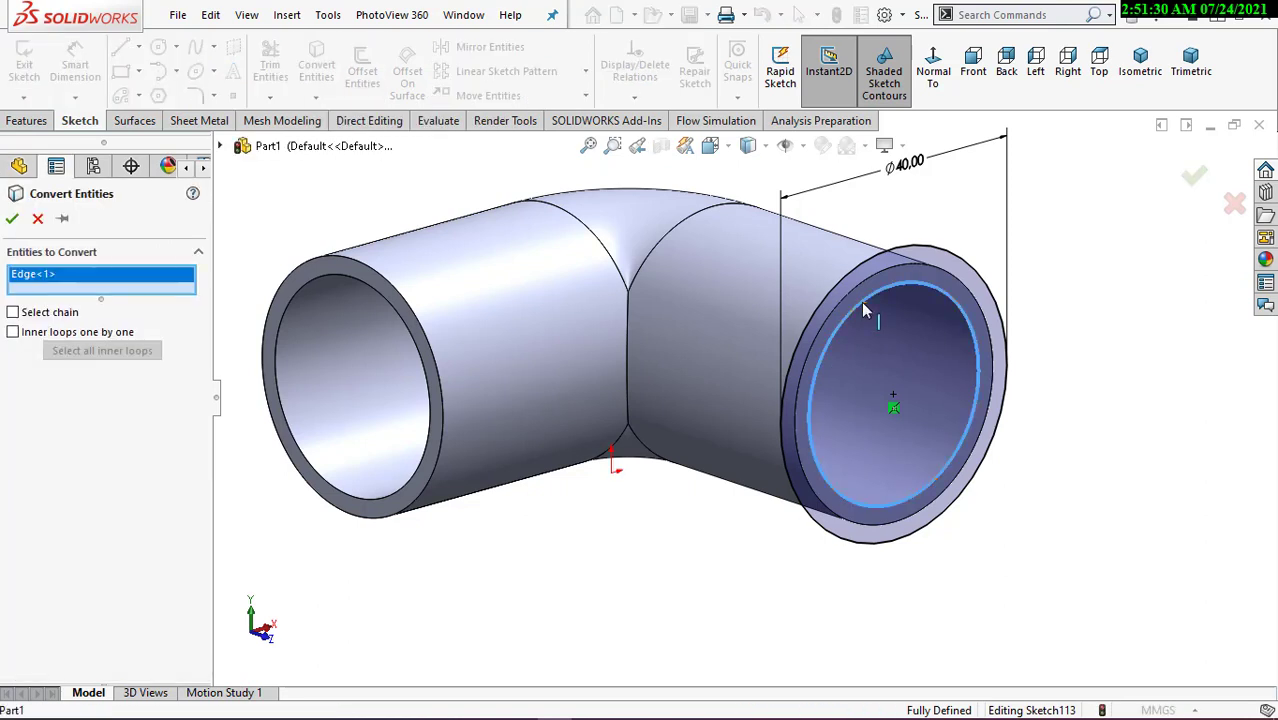
{"action": "left_click", "coordinate": [12, 218]}
{"action": "left_click", "coordinate": [34, 126]}
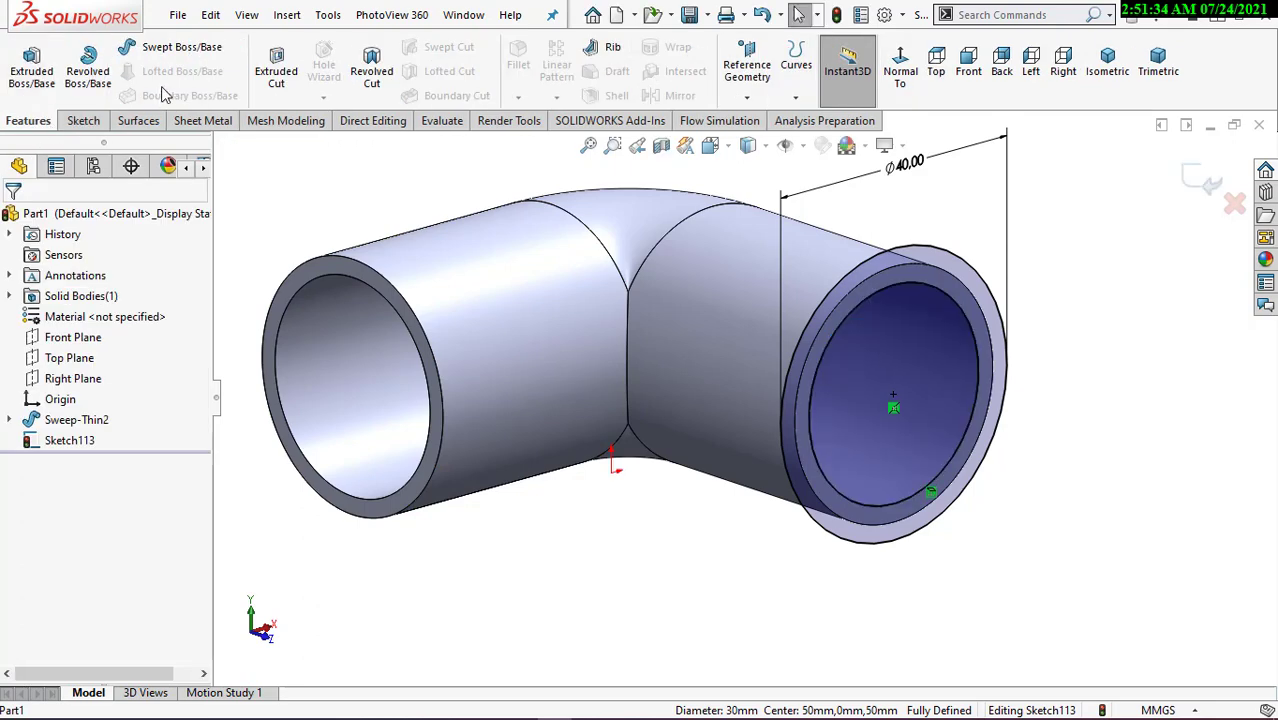
- Extrude the ring 5 mm Blind, reversed back along the pipe, as the right flange
{"action": "left_click", "coordinate": [40, 80]}
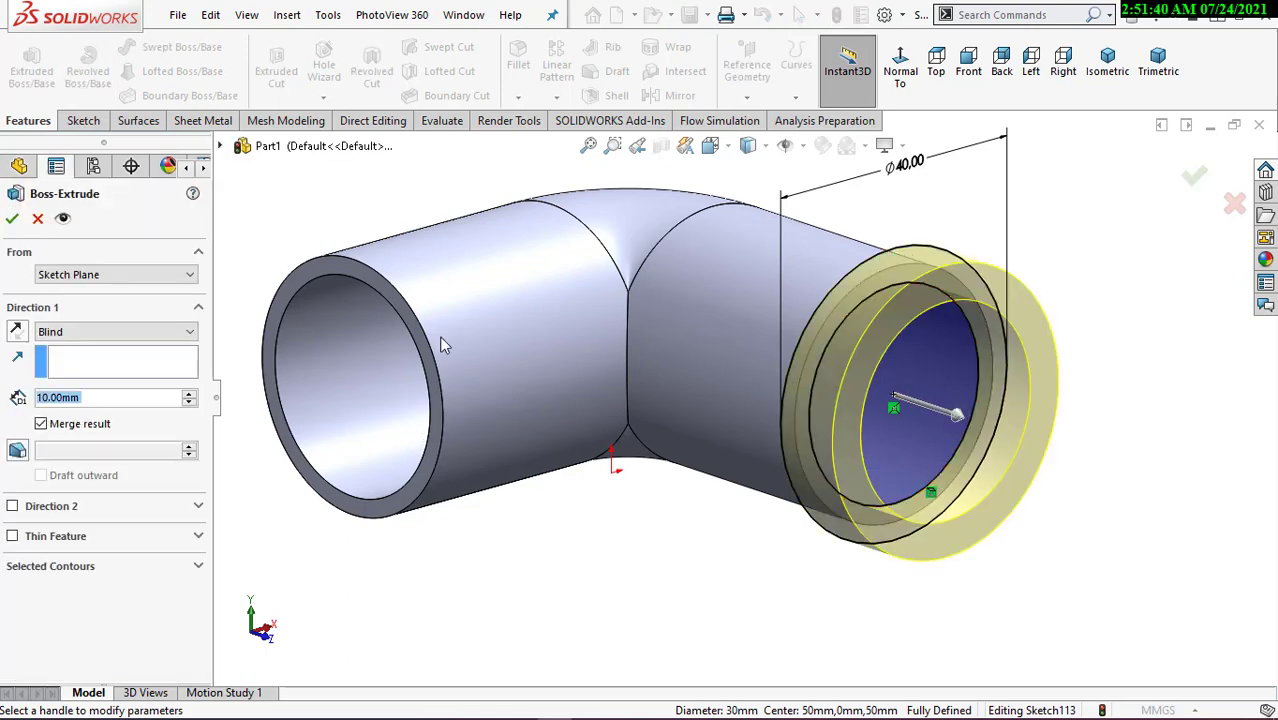
{"action": "left_click", "coordinate": [15, 333]}
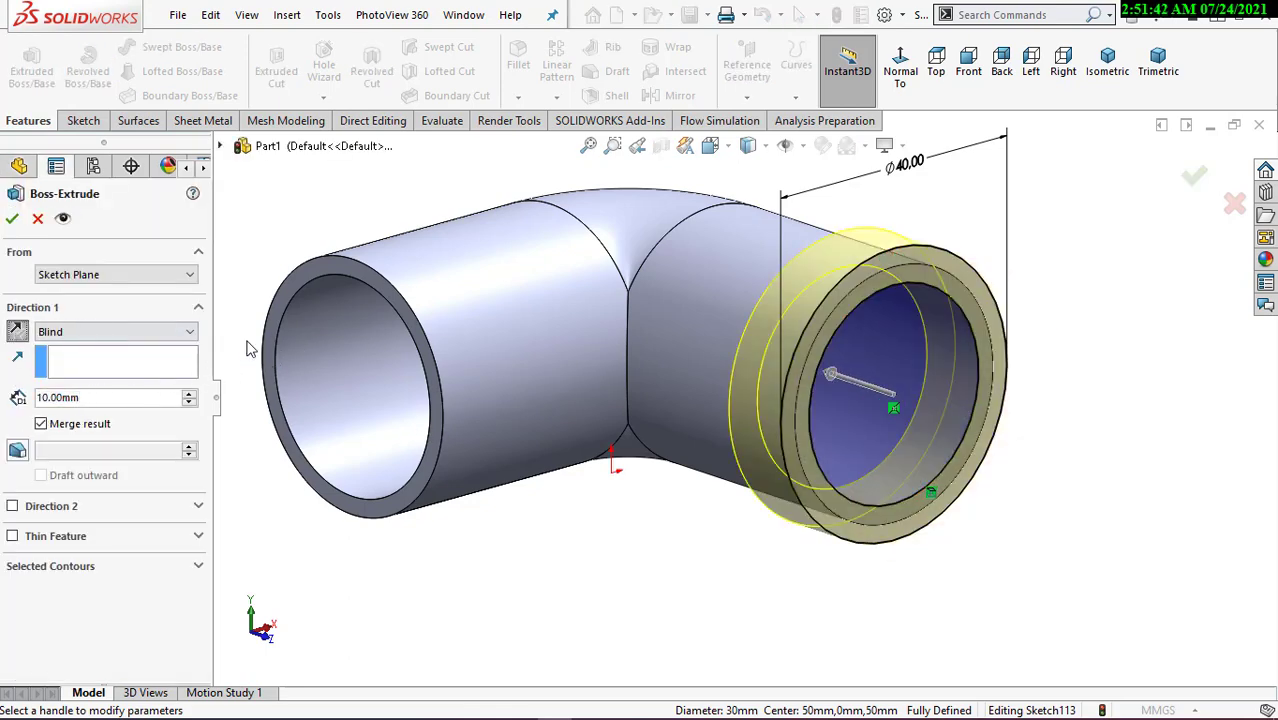
{"action": "mouse_move", "coordinate": [622, 497]}
{"action": "middle_mouse_down"}
{"action": "mouse_move", "coordinate": [659, 534]}
{"action": "mouse_move", "coordinate": [630, 543]}
{"action": "middle_mouse_up"}
{"action": "scroll", "coordinate": [698, 515], "scroll_direction": "down", "scroll_amount": 2}
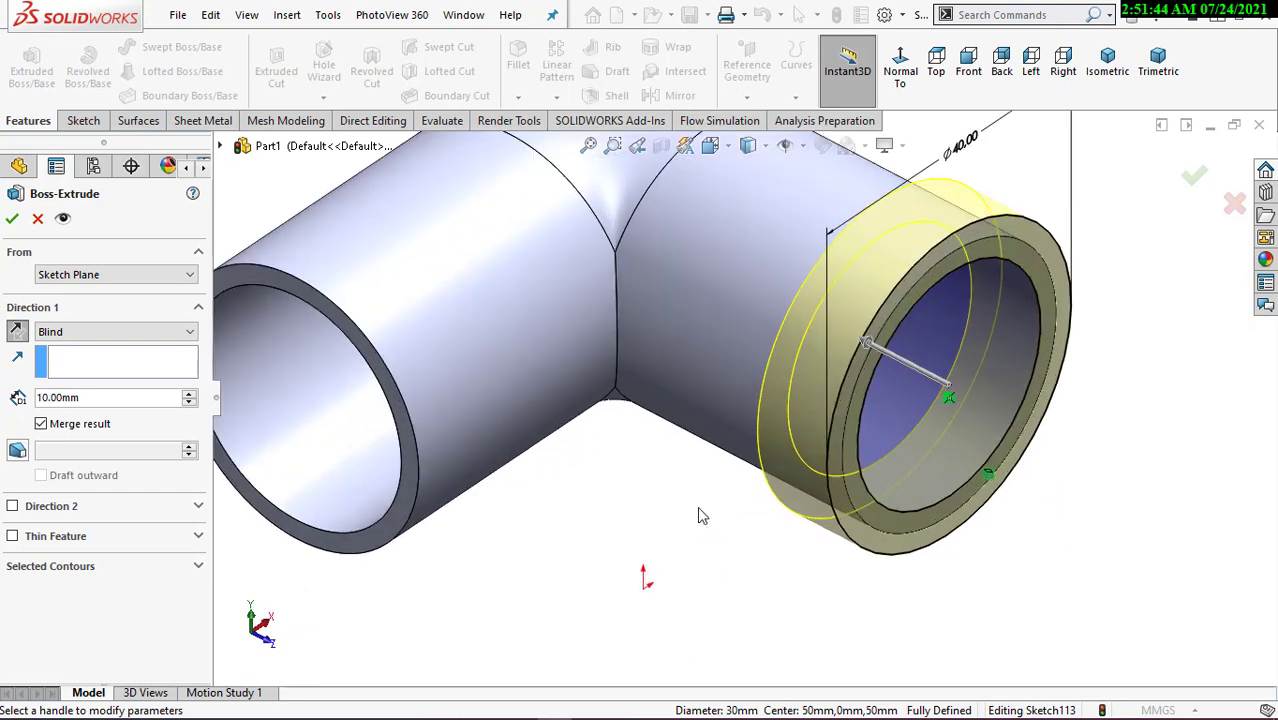
{"action": "scroll", "coordinate": [698, 515], "scroll_direction": "up", "scroll_amount": 2}
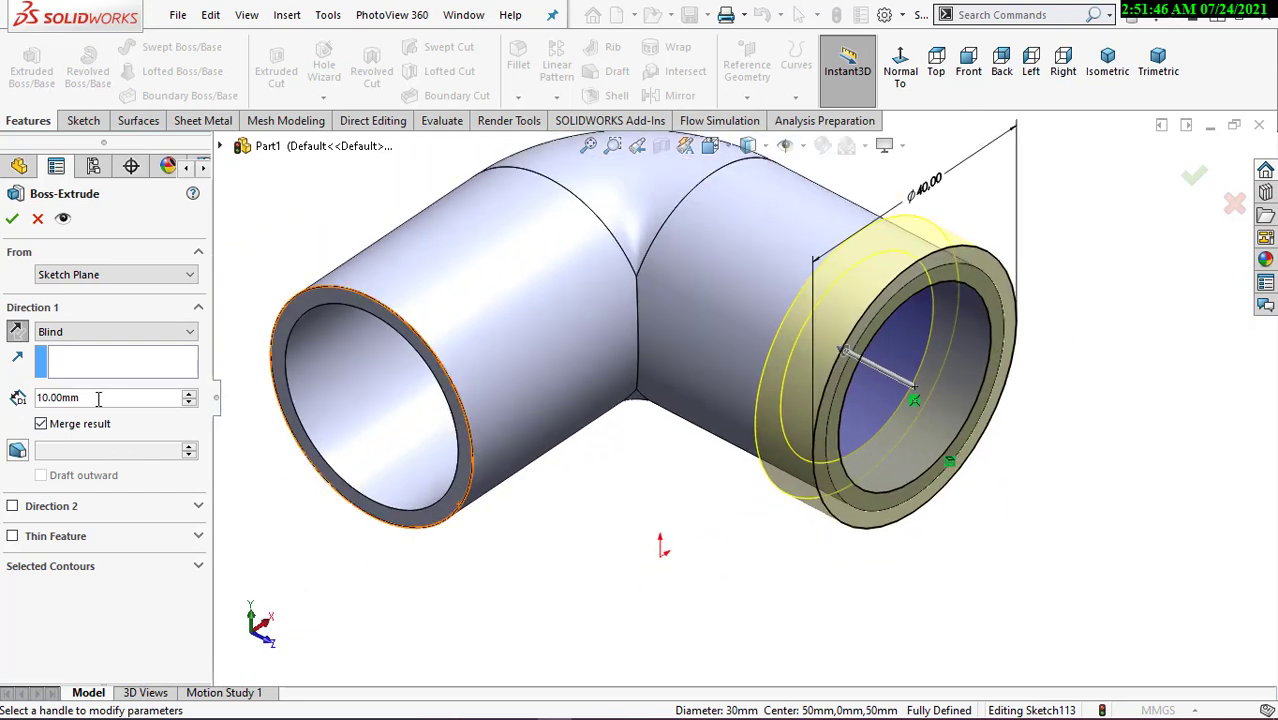
{"action": "type", "text": "15"}
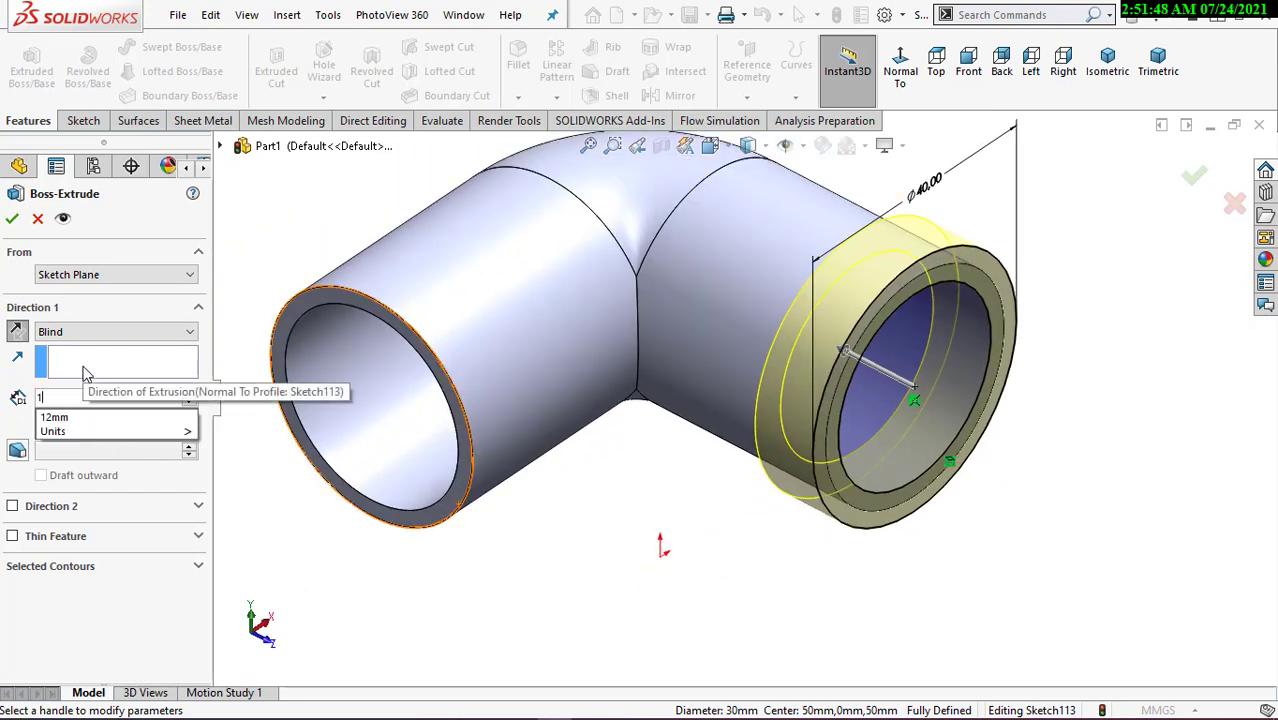
{"action": "key", "text": "Return"}
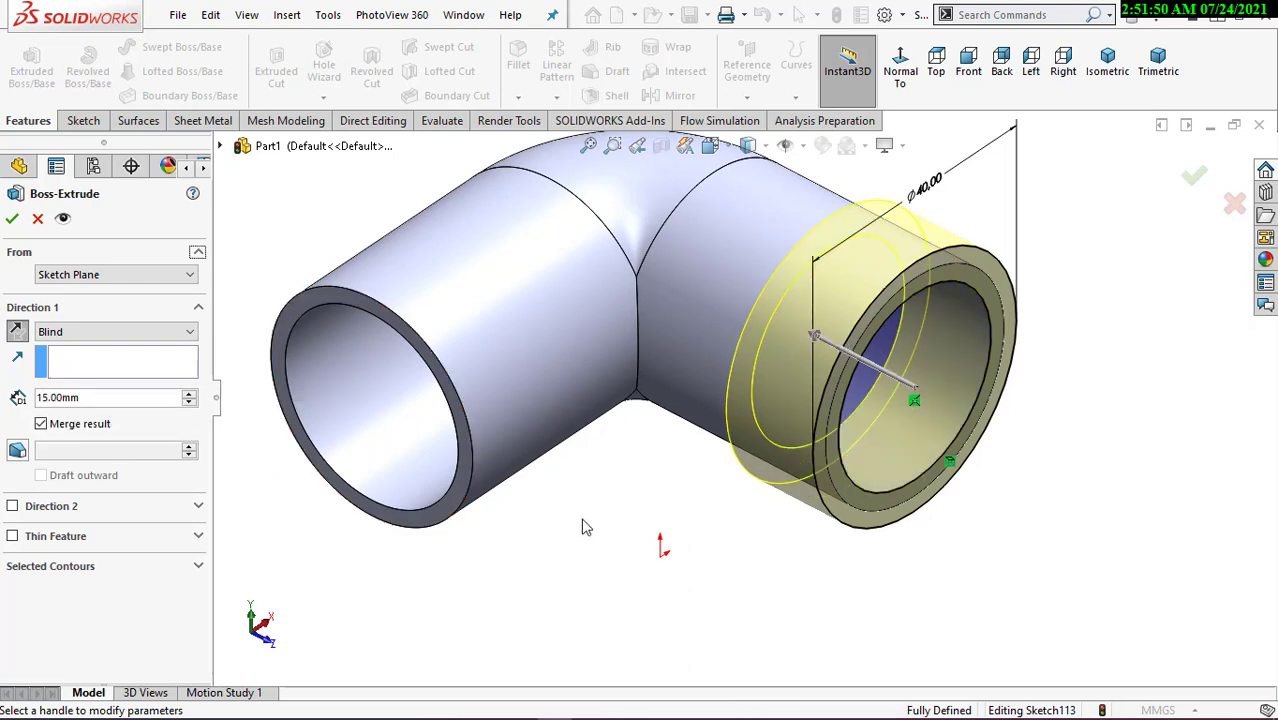
{"action": "mouse_move", "coordinate": [586, 528]}
{"action": "middle_mouse_down"}
{"action": "mouse_move", "coordinate": [619, 470]}
{"action": "mouse_move", "coordinate": [613, 451]}
{"action": "mouse_move", "coordinate": [592, 498]}
{"action": "middle_mouse_up"}
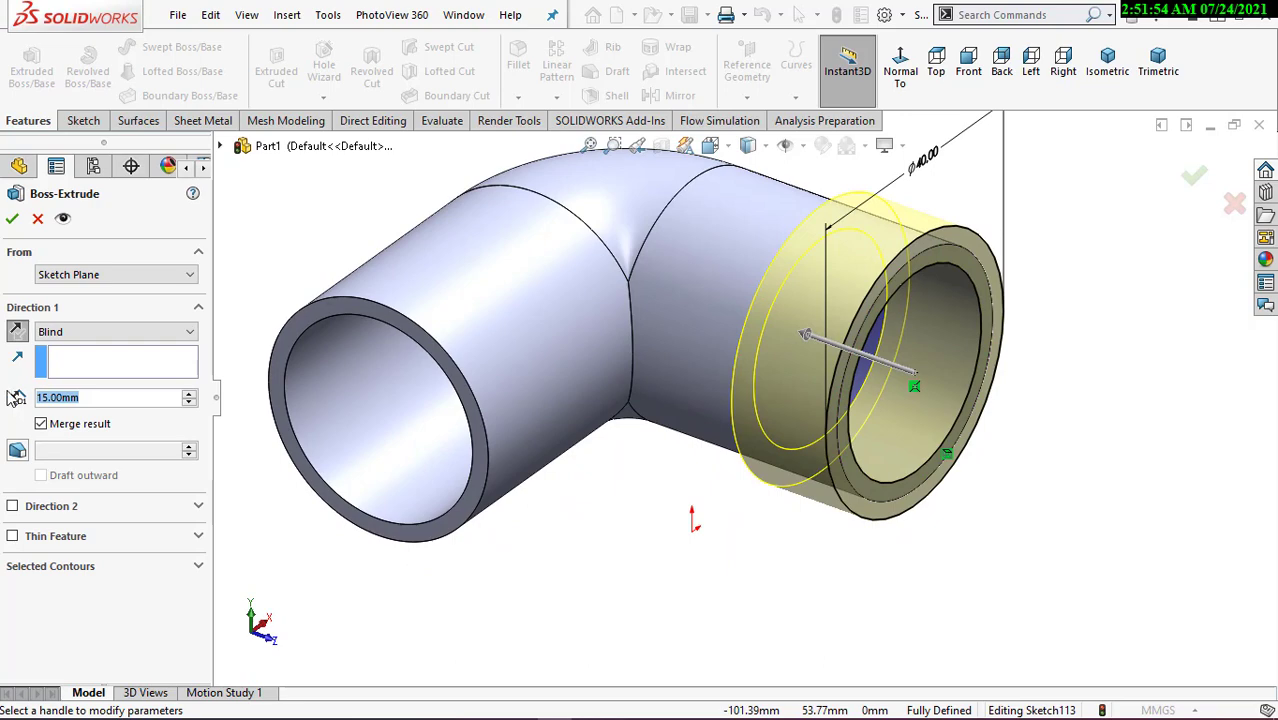
{"action": "type", "text": "5"}
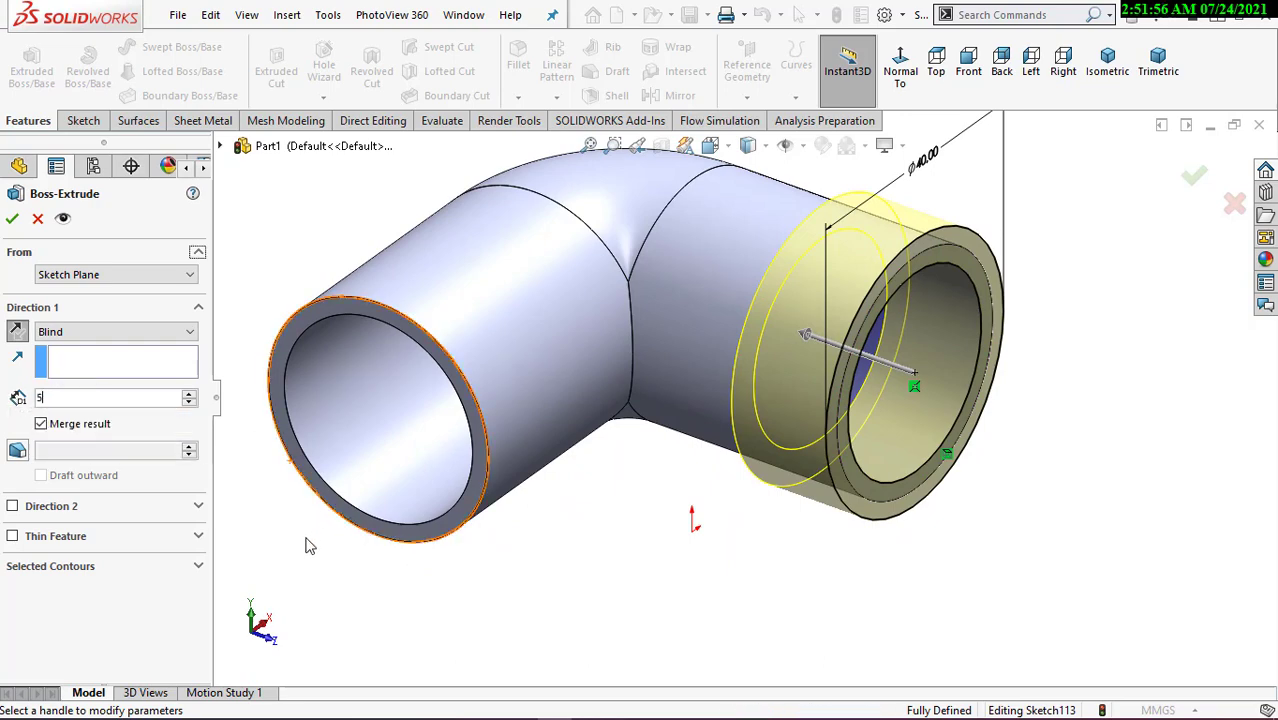
{"action": "key", "text": "Return"}
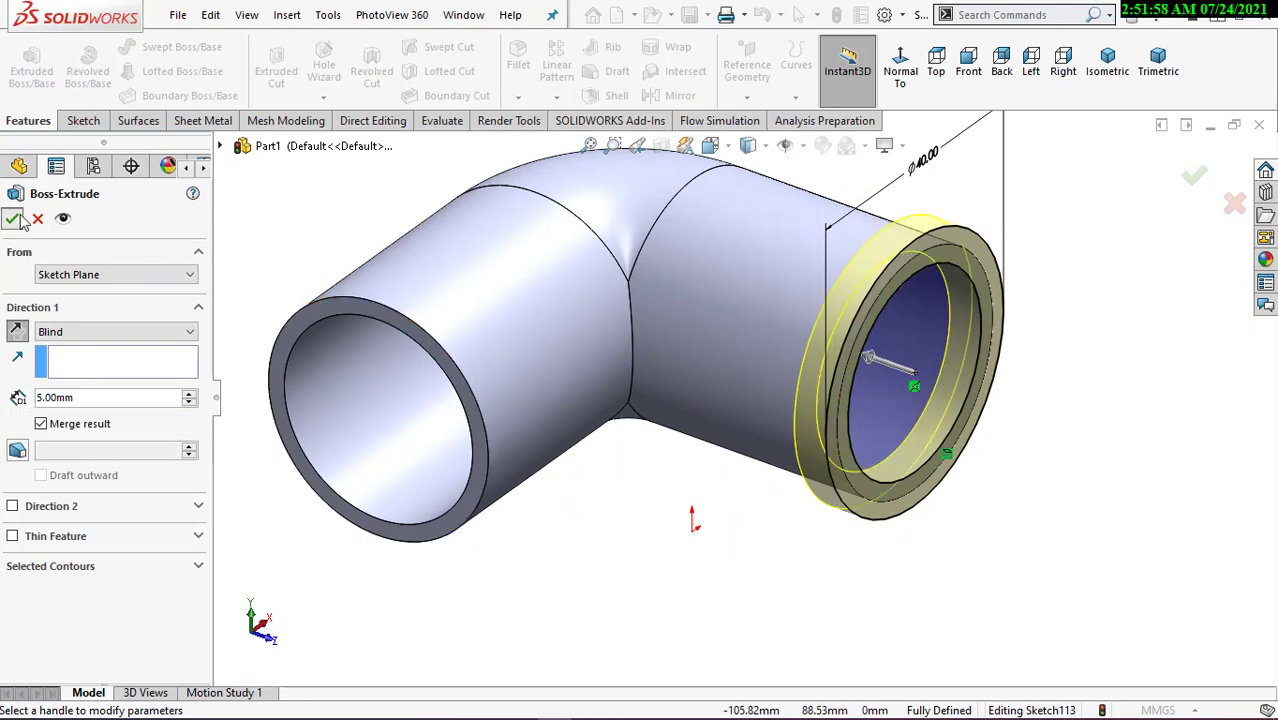
{"action": "left_click", "coordinate": [16, 219]}
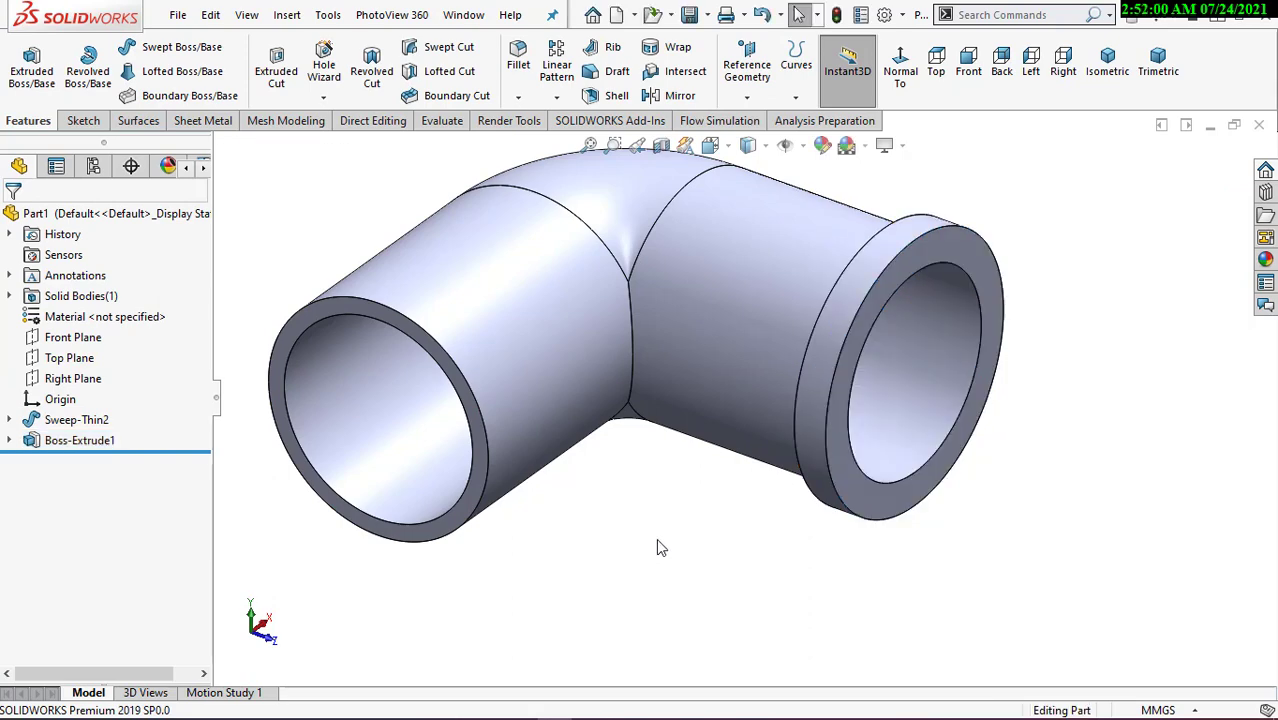
- Sketch a circle on the left pipe end face, centred on the pipe axis
{"action": "middle_click_drag", "start_coordinate": [658, 546], "coordinate": [666, 487]}
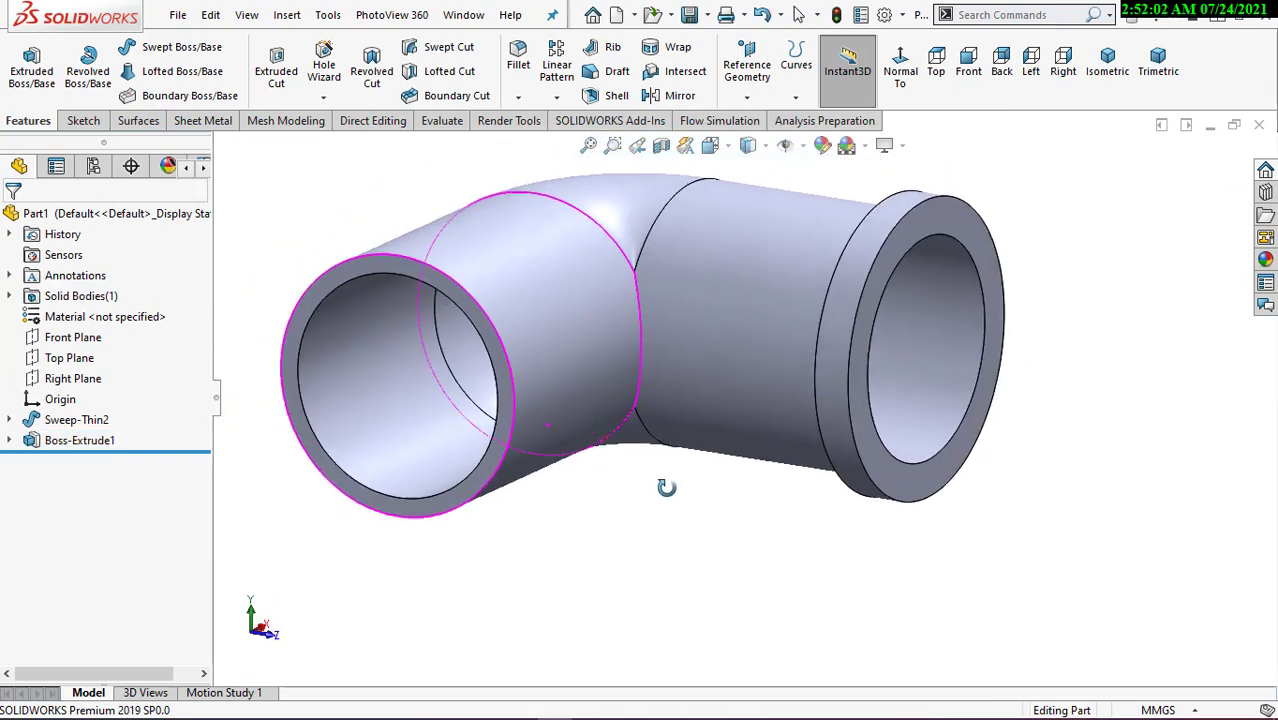
{"action": "middle_click_drag", "start_coordinate": [666, 487], "coordinate": [600, 530]}
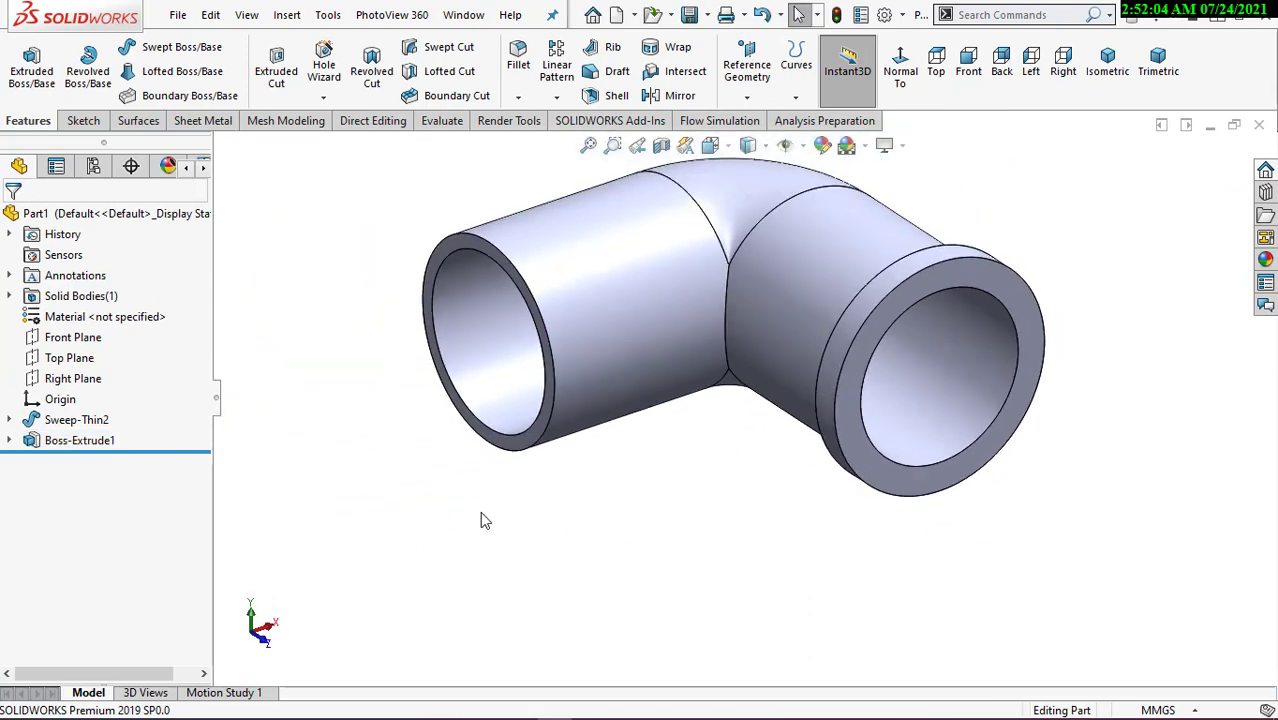
{"action": "scroll", "coordinate": [470, 518], "scroll_direction": "down", "scroll_amount": 2}
{"action": "left_click", "coordinate": [80, 120]}
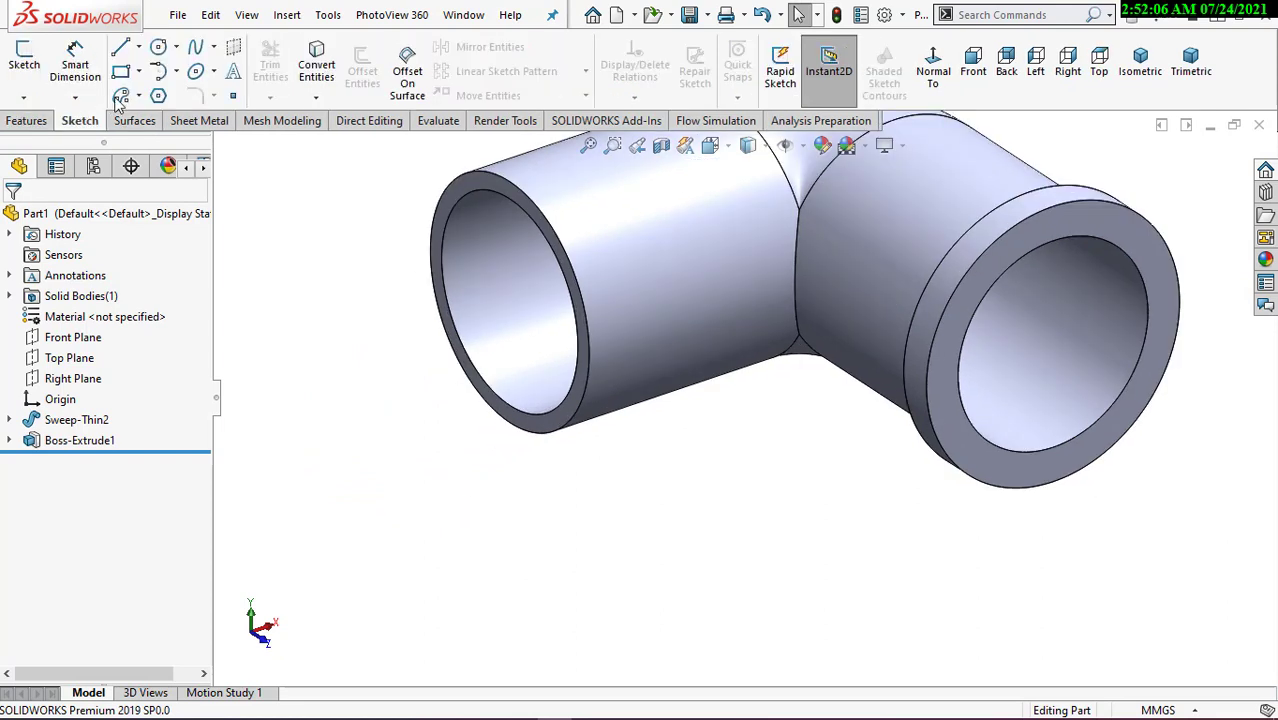
{"action": "left_click", "coordinate": [160, 48]}
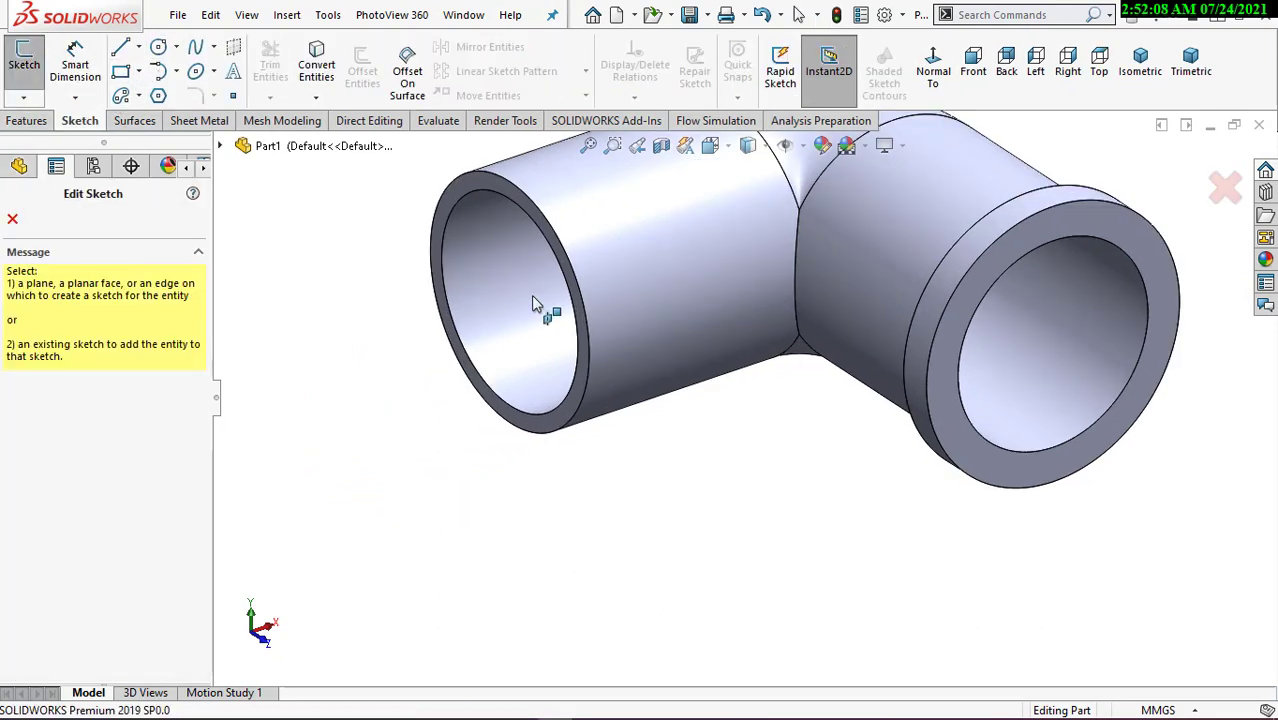
{"action": "left_click", "coordinate": [550, 237]}
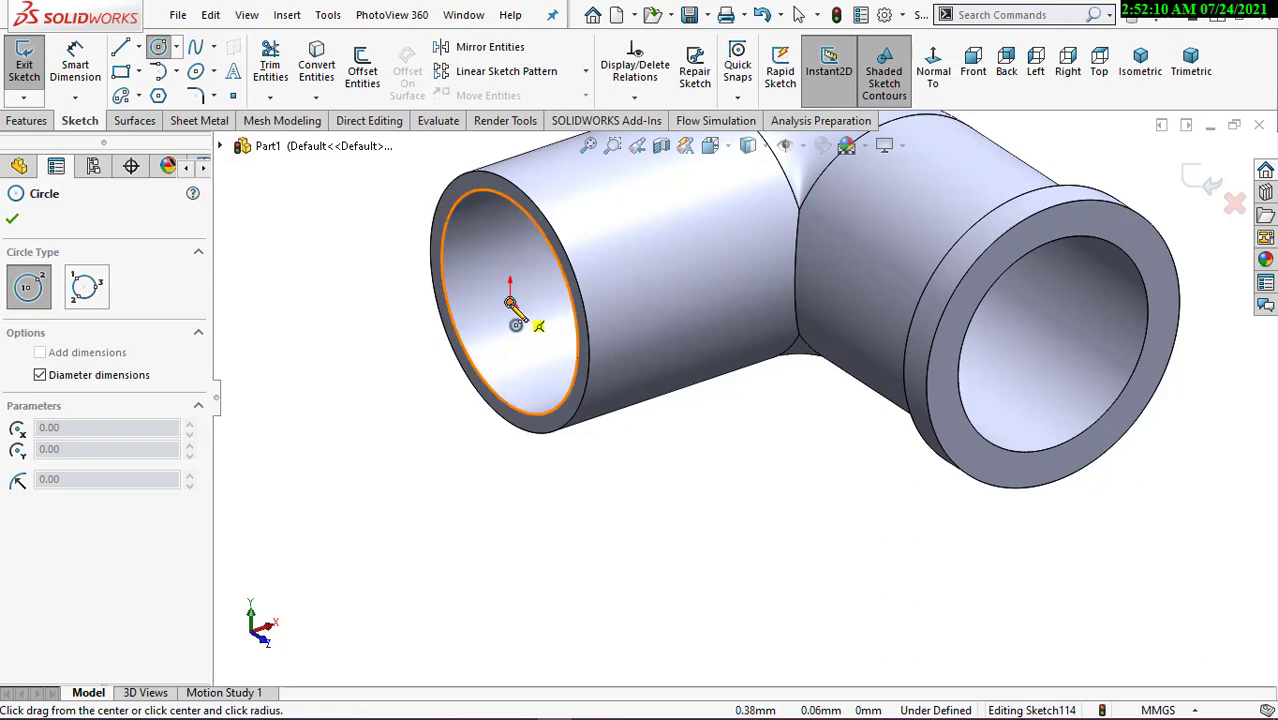
{"action": "left_click", "coordinate": [511, 304]}
{"action": "left_click", "coordinate": [620, 437]}
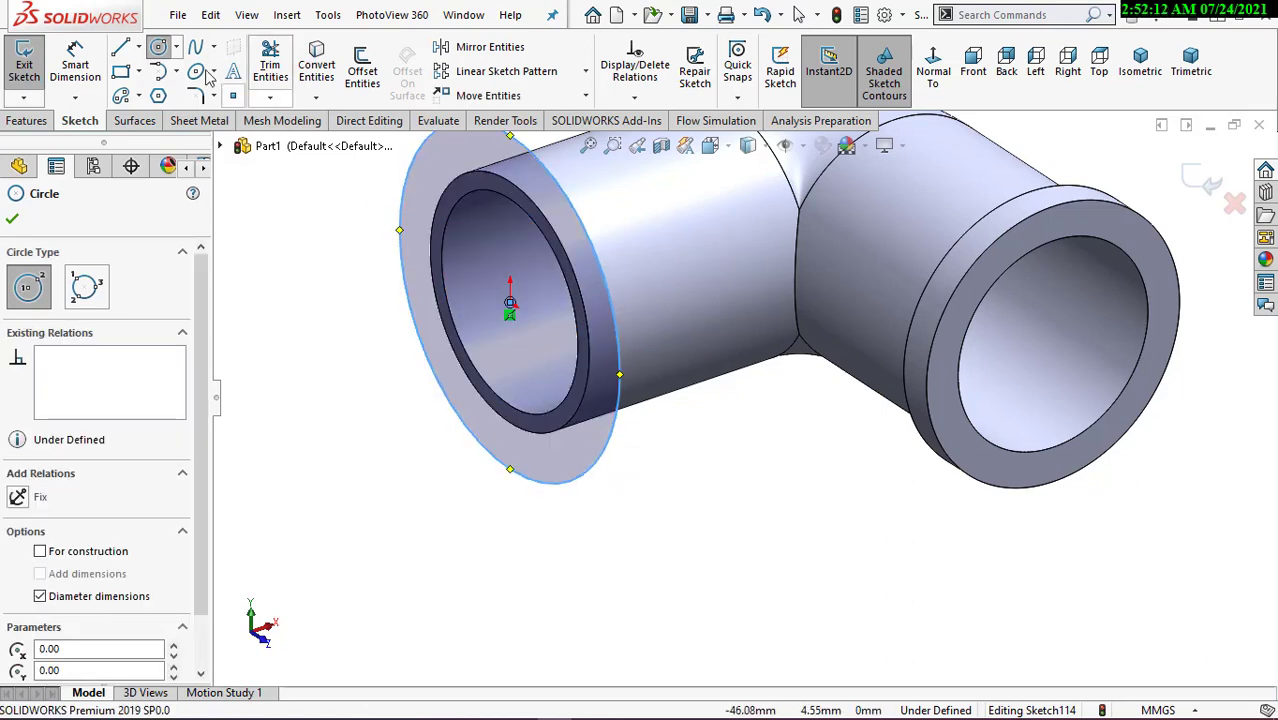
- Dimension the circle's diameter to 40 mm
{"action": "left_click", "coordinate": [75, 62]}
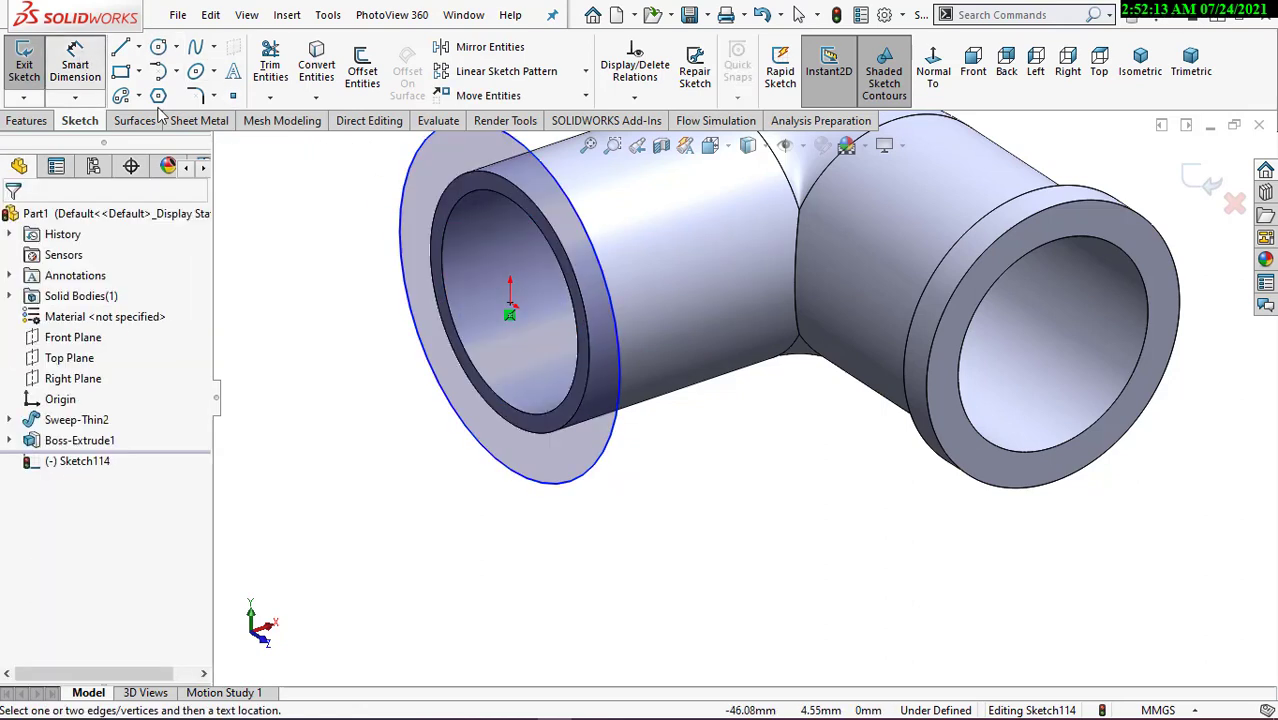
{"action": "left_click", "coordinate": [560, 485]}
{"action": "left_click", "coordinate": [486, 484]}
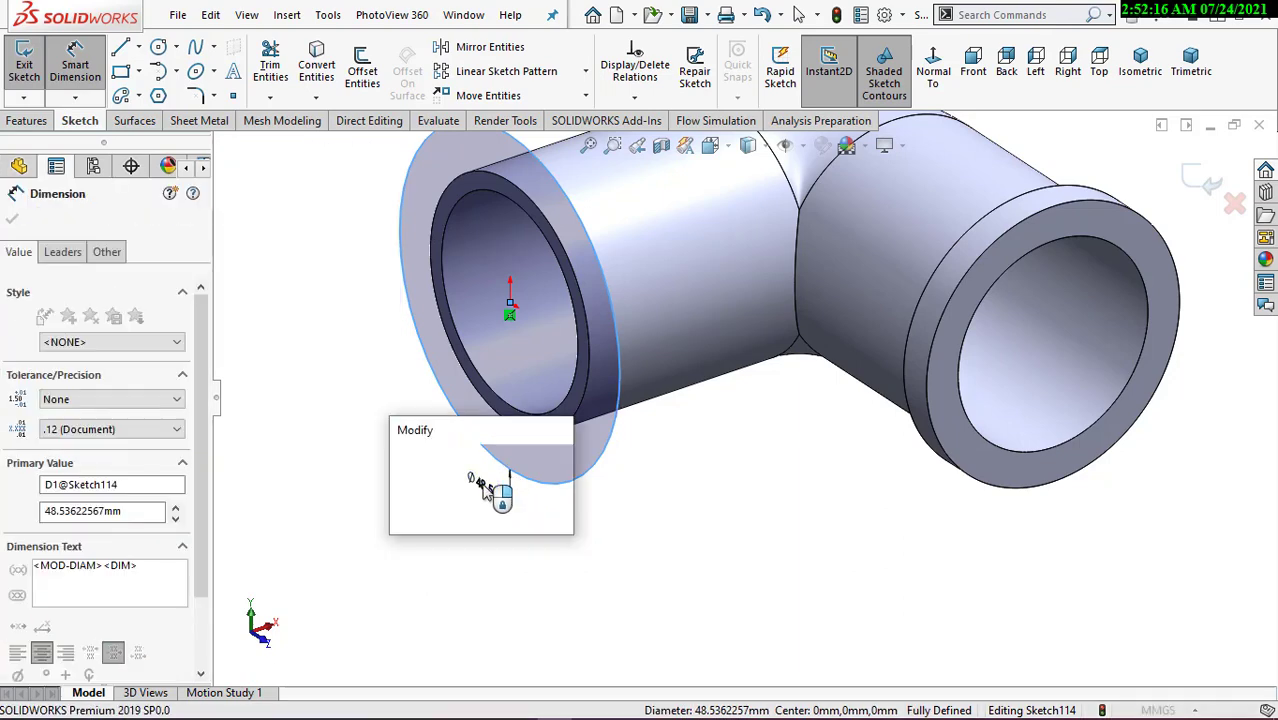
{"action": "type", "text": "40"}
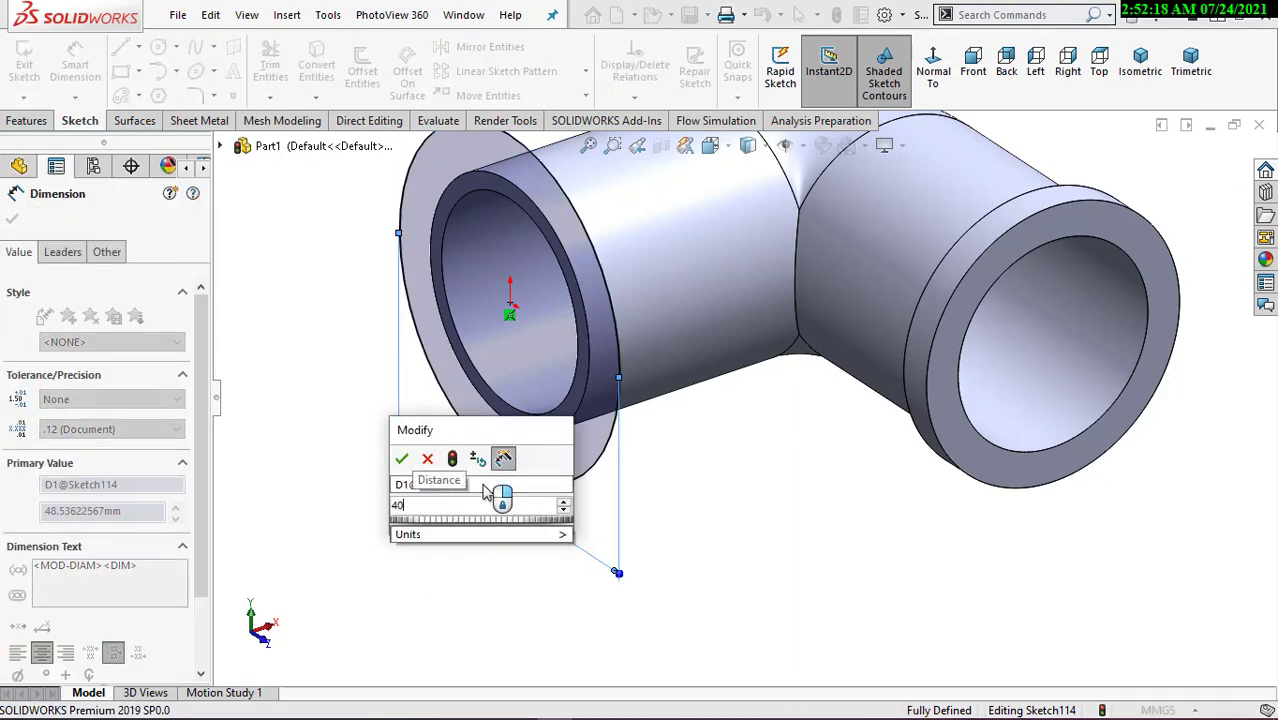
{"action": "left_click", "coordinate": [402, 460]}
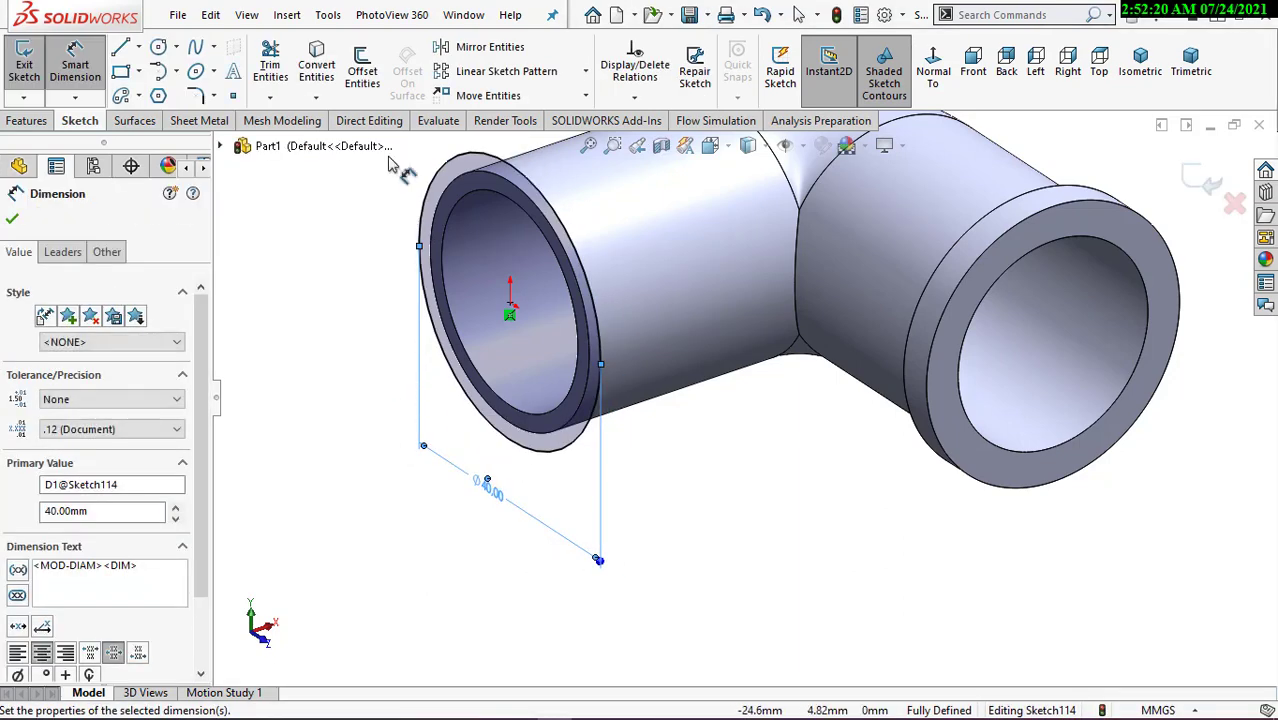
- Convert the left end's outer pipe edge into the sketch
{"action": "left_click", "coordinate": [314, 80]}
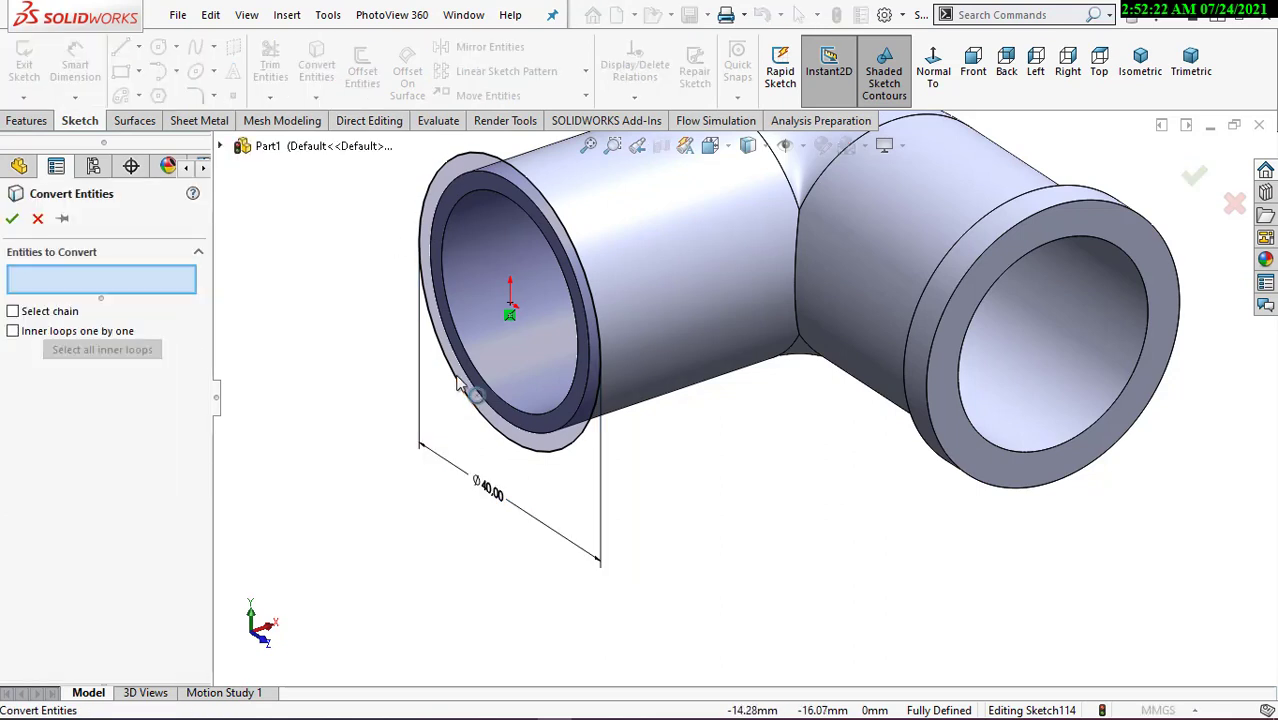
{"action": "left_click", "coordinate": [493, 410]}
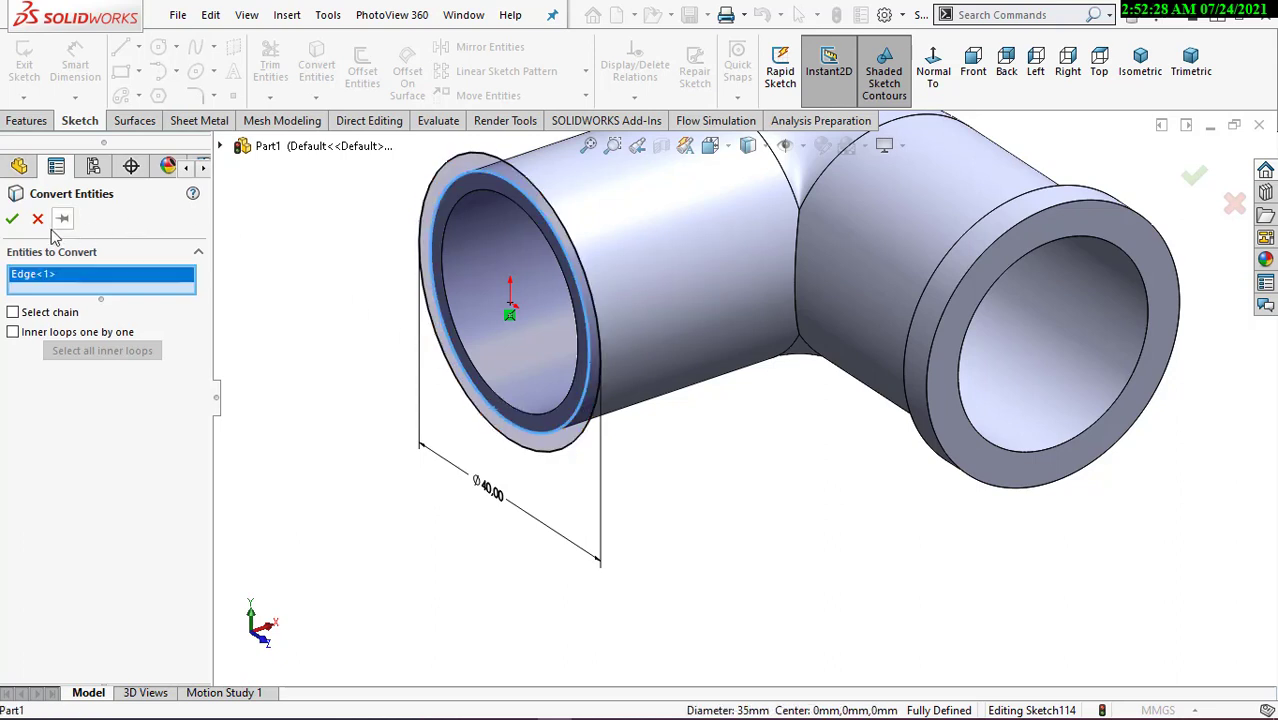
{"action": "left_click", "coordinate": [12, 220]}
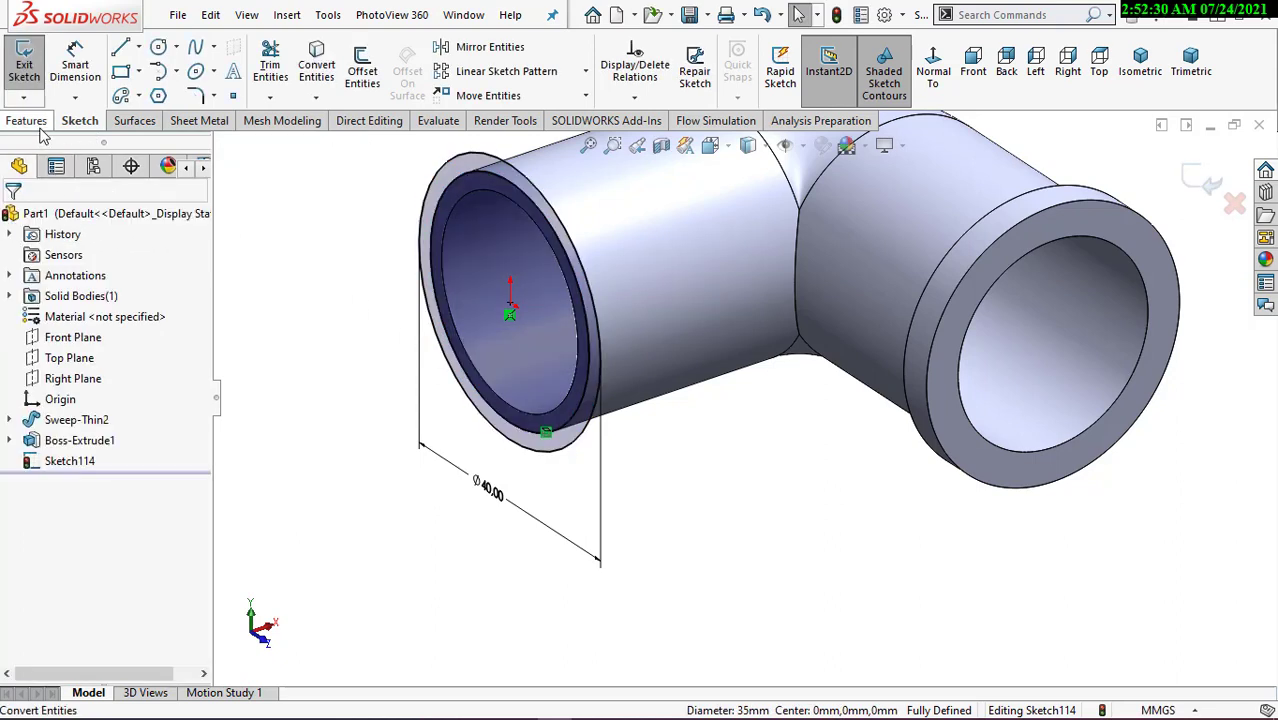
{"action": "left_click", "coordinate": [40, 130]}
- Extrude the left ring 5 mm Blind, reversed along the pipe, as the second flange
{"action": "left_click", "coordinate": [31, 65]}
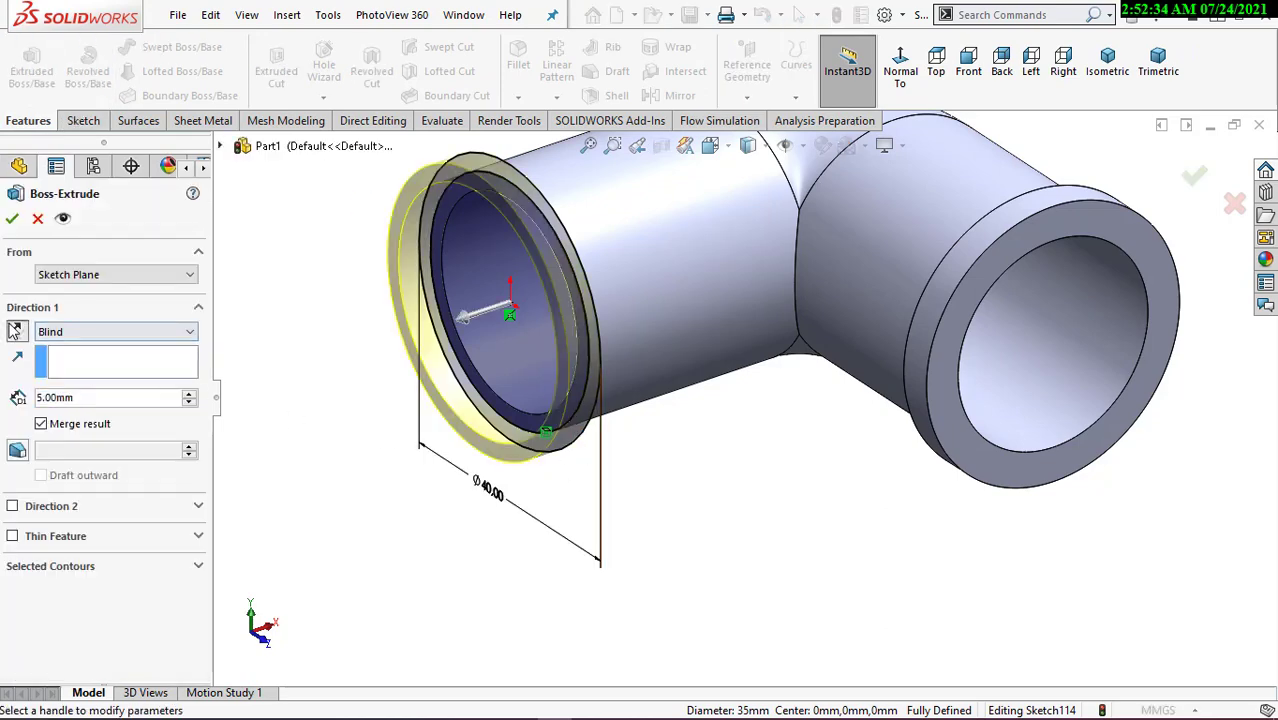
{"action": "left_click", "coordinate": [17, 331]}
{"action": "left_click", "coordinate": [12, 222]}
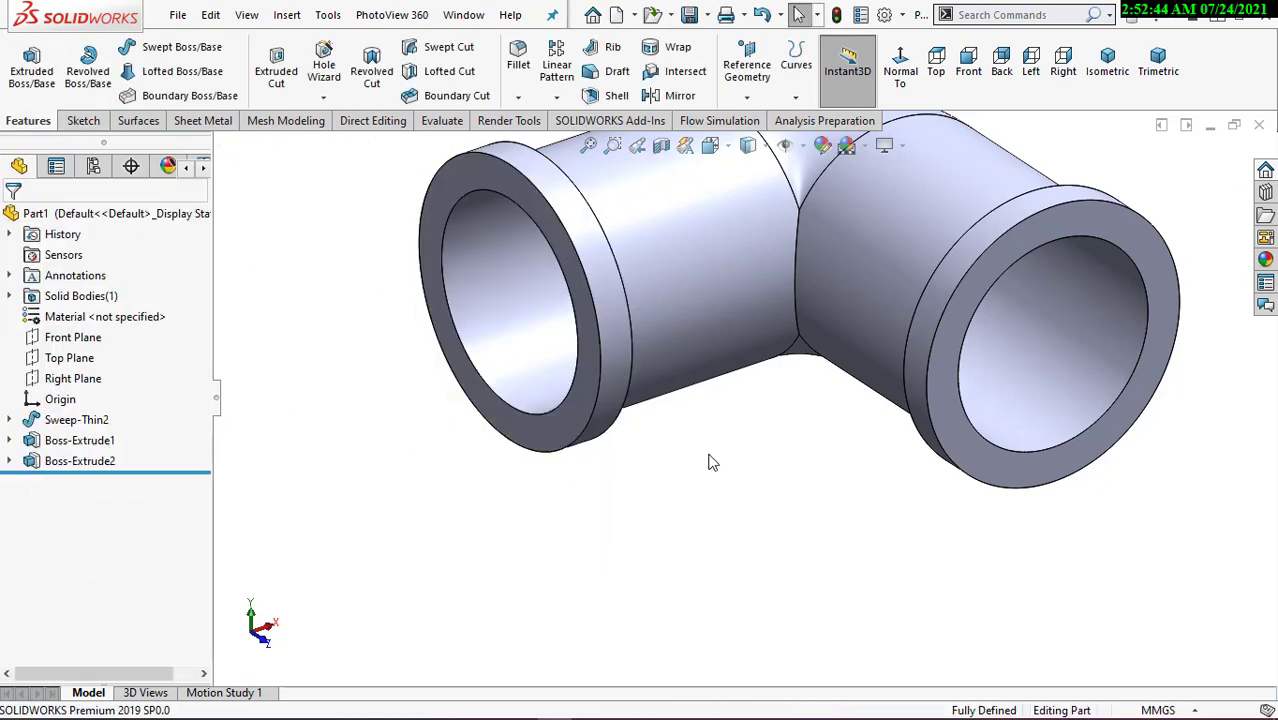
{"action": "scroll", "coordinate": [712, 462], "scroll_direction": "up", "scroll_amount": 1}
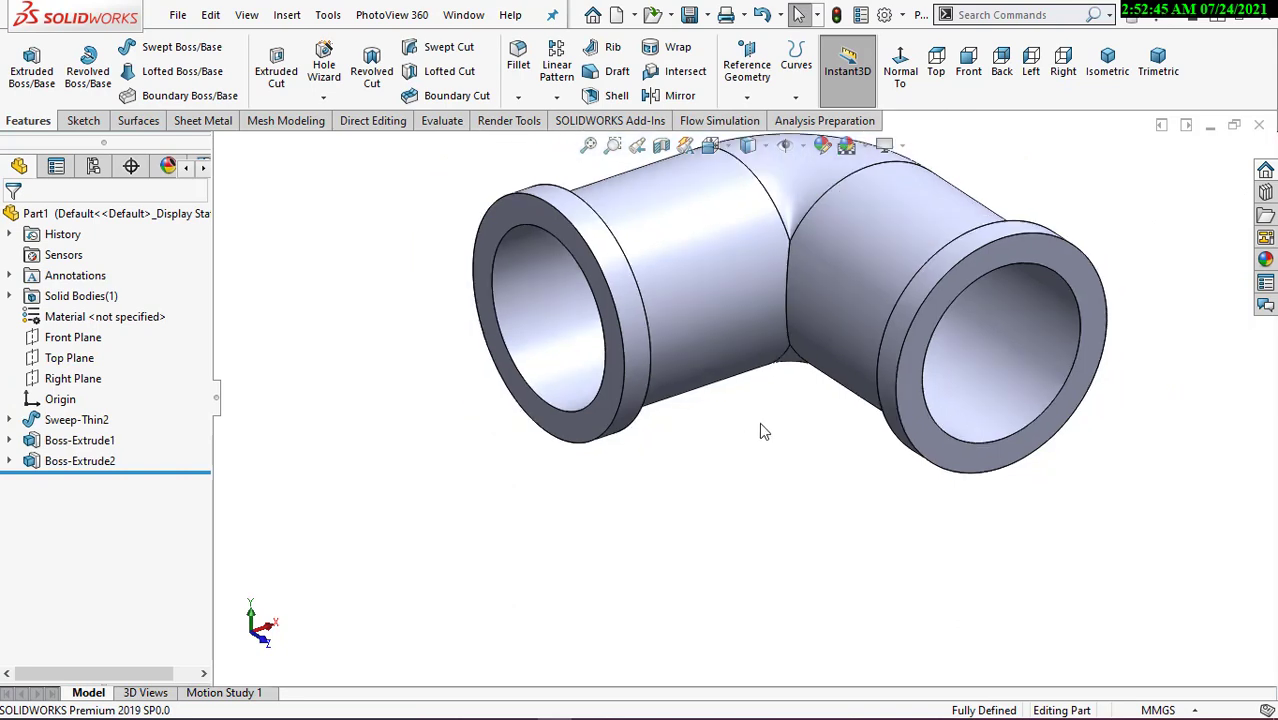
{"action": "mouse_move", "coordinate": [760, 431]}
{"action": "middle_mouse_down", "text": "ctrl"}
{"action": "mouse_move", "coordinate": [736, 456]}
{"action": "mouse_move", "coordinate": [731, 494]}
{"action": "middle_mouse_up", "text": "ctrl"}
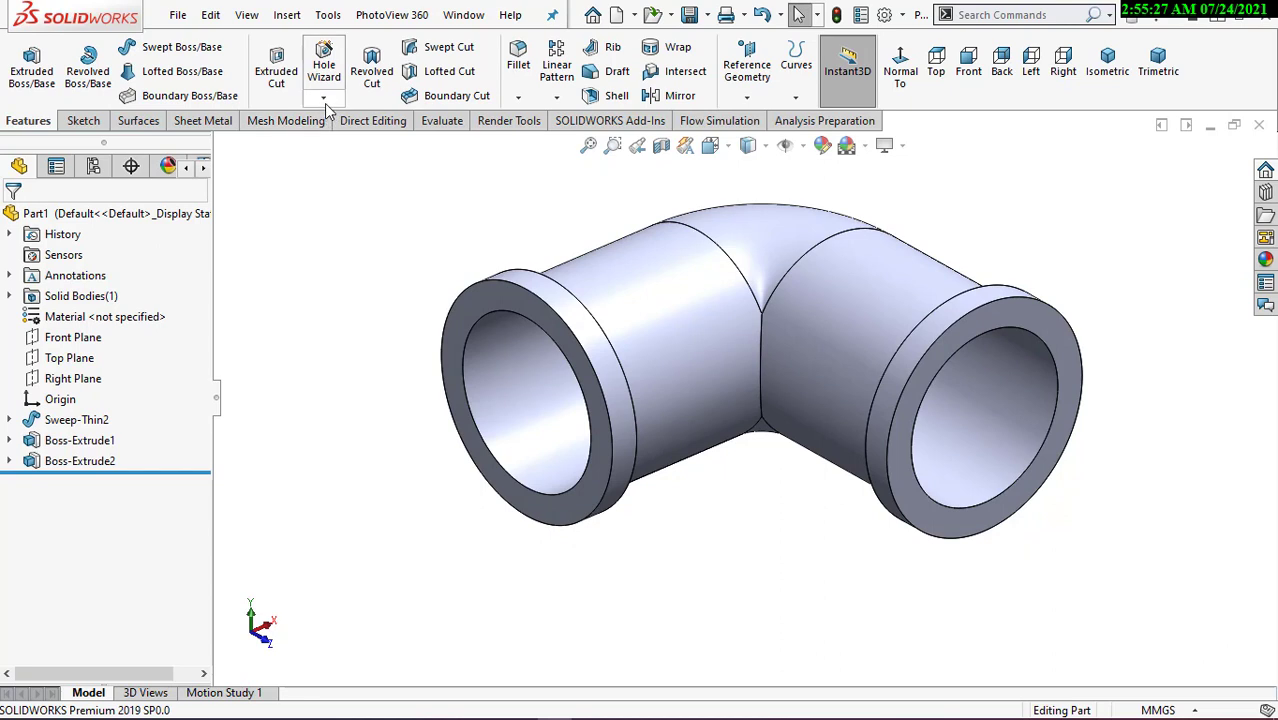
- Start a Thread feature, dismiss the profile warning, and select the right end's inner edge
{"action": "left_click", "coordinate": [324, 99]}
{"action": "left_click", "coordinate": [348, 166]}
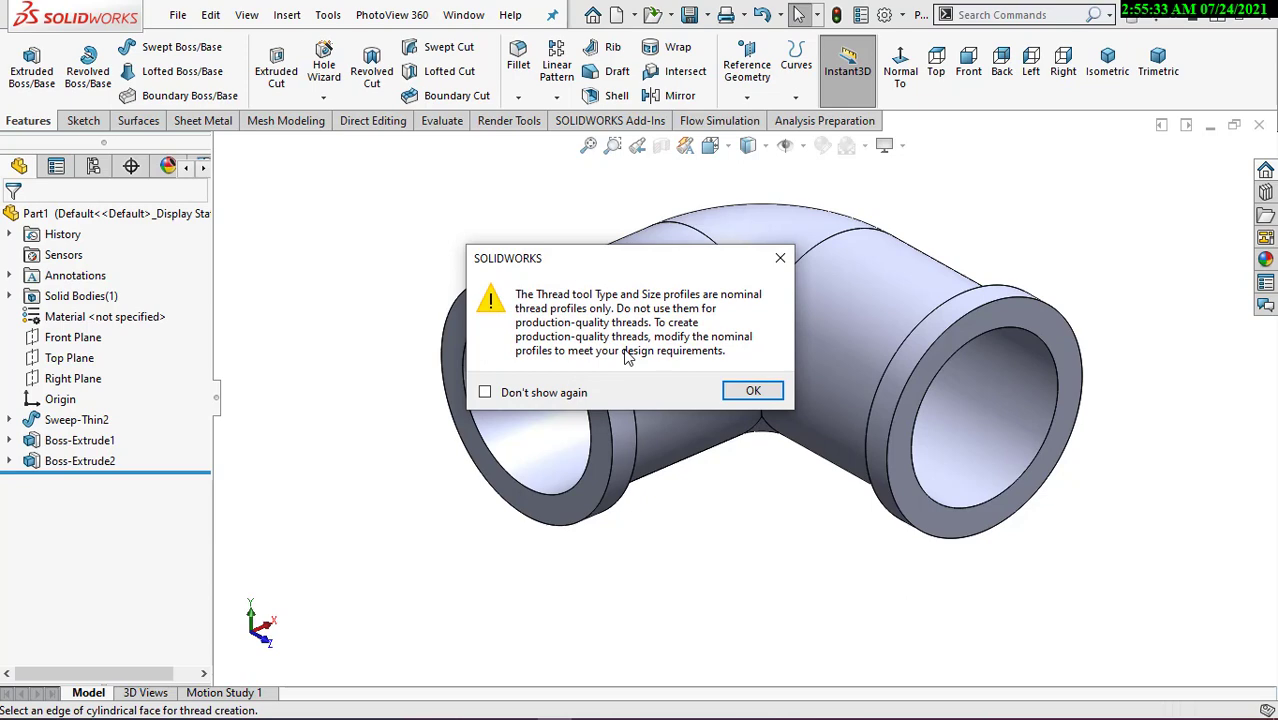
{"action": "left_click", "coordinate": [752, 391]}
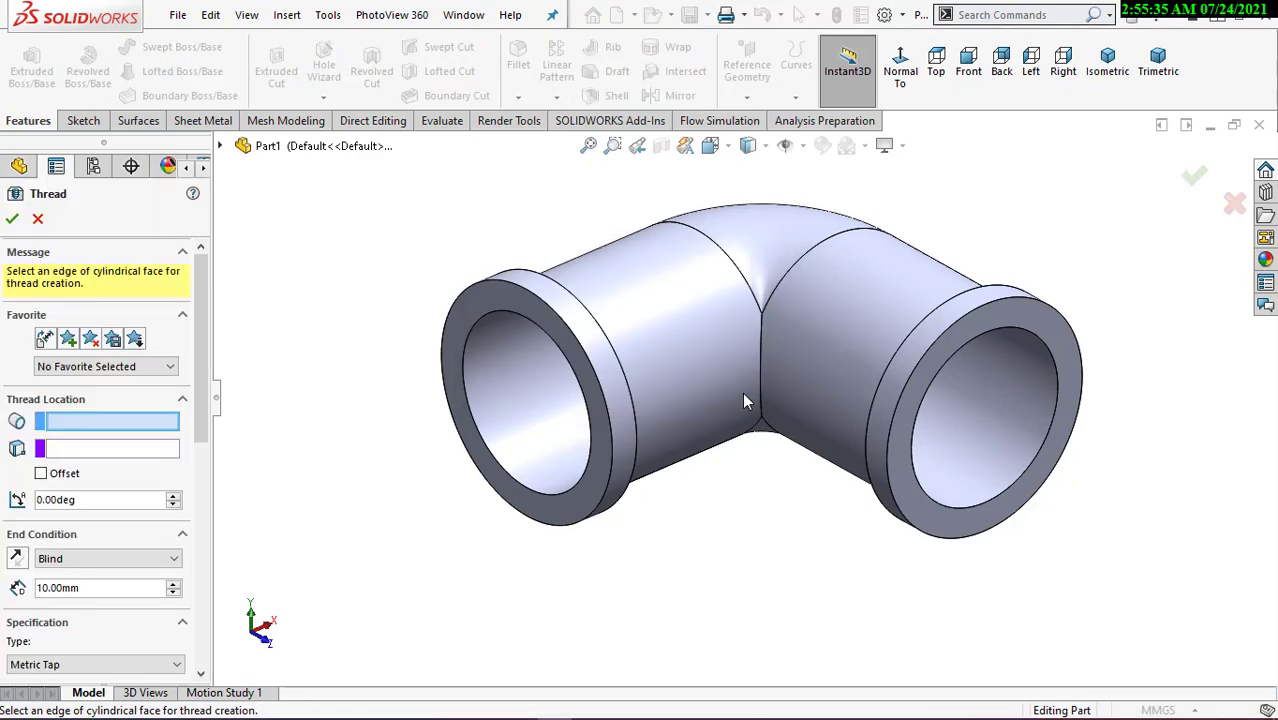
{"action": "key", "text": "z"}
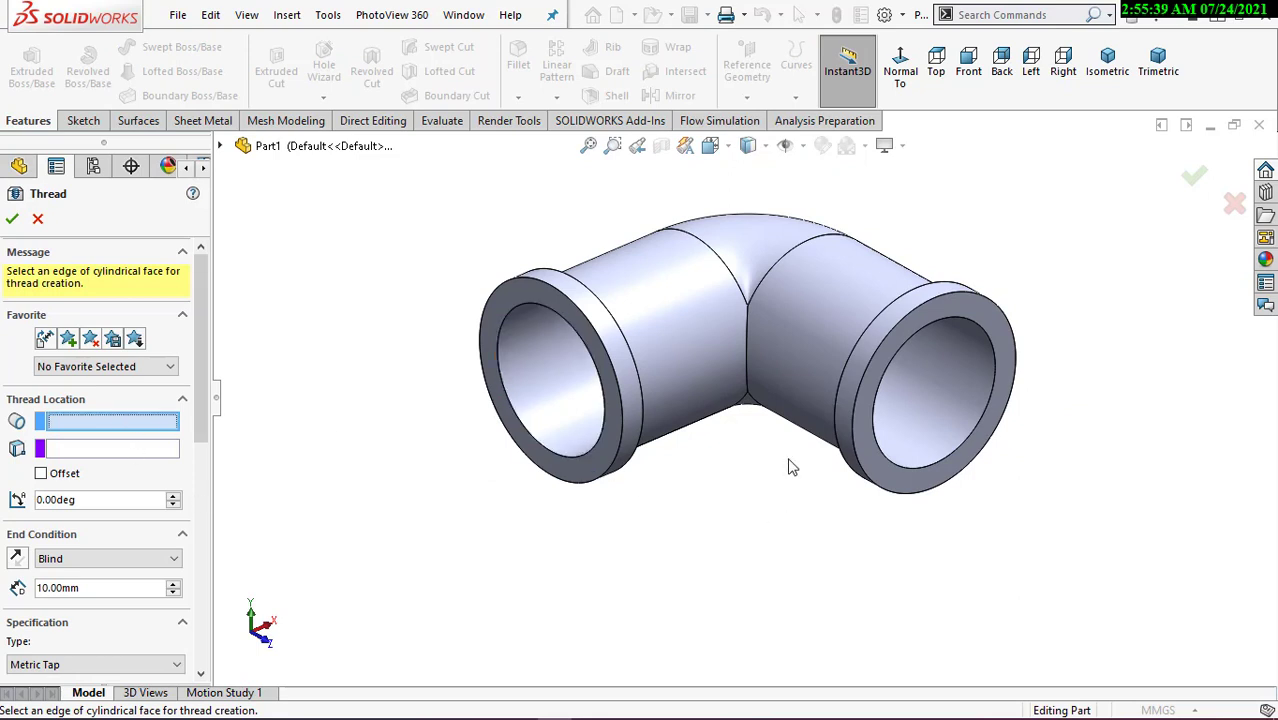
{"action": "left_click", "coordinate": [950, 466]}
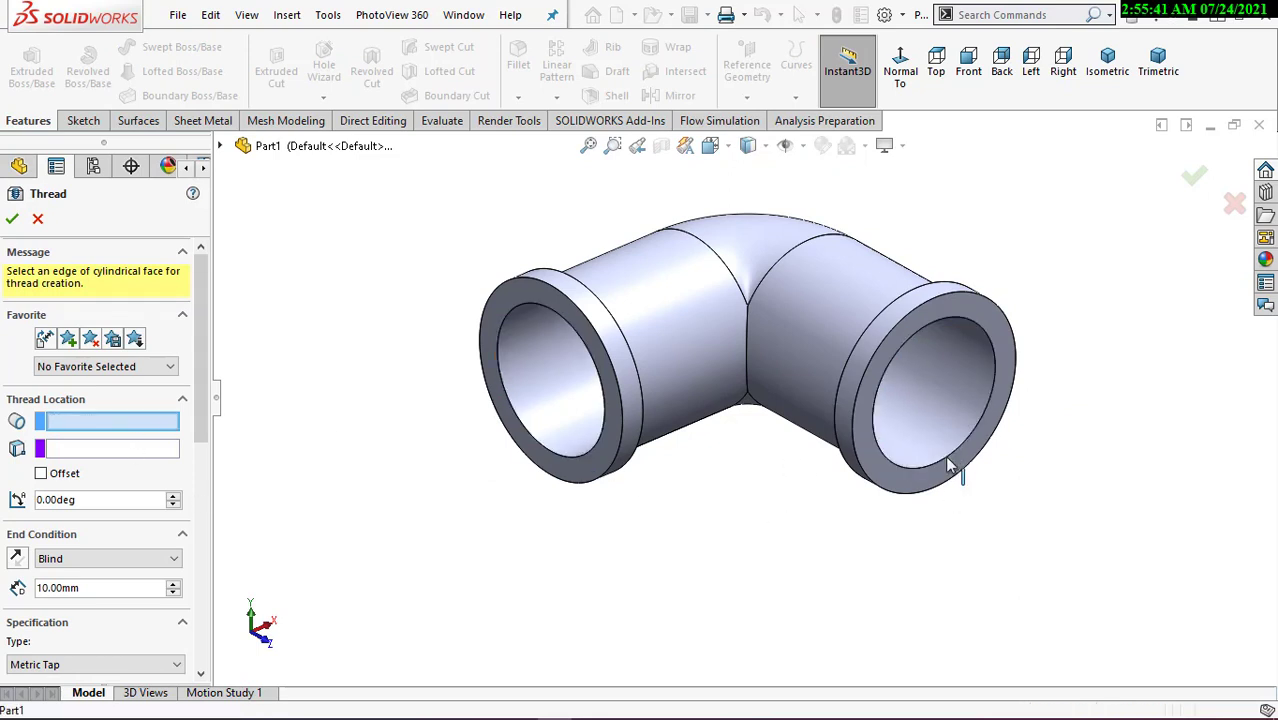
- Set the thread's end condition to Blind with a 20 mm depth
{"action": "scroll", "coordinate": [950, 466], "scroll_direction": "down", "scroll_amount": 1}
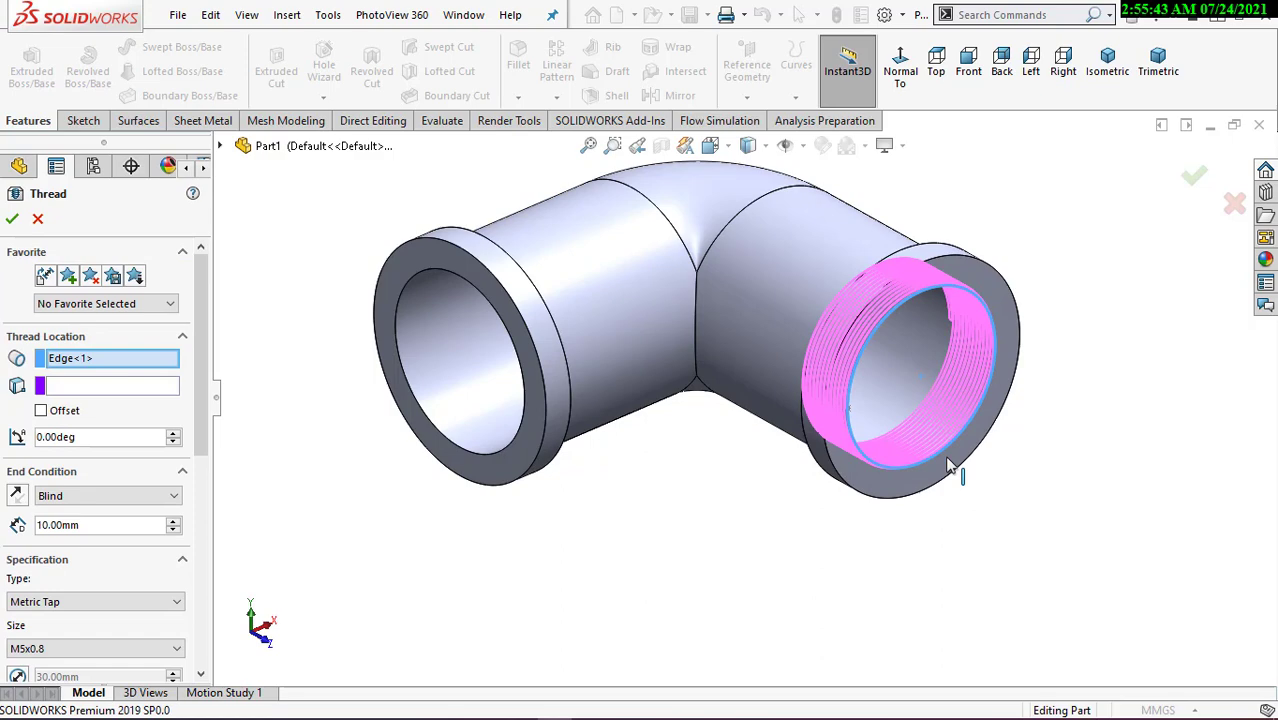
{"action": "middle_click_drag", "start_coordinate": [840, 516], "coordinate": [806, 512]}
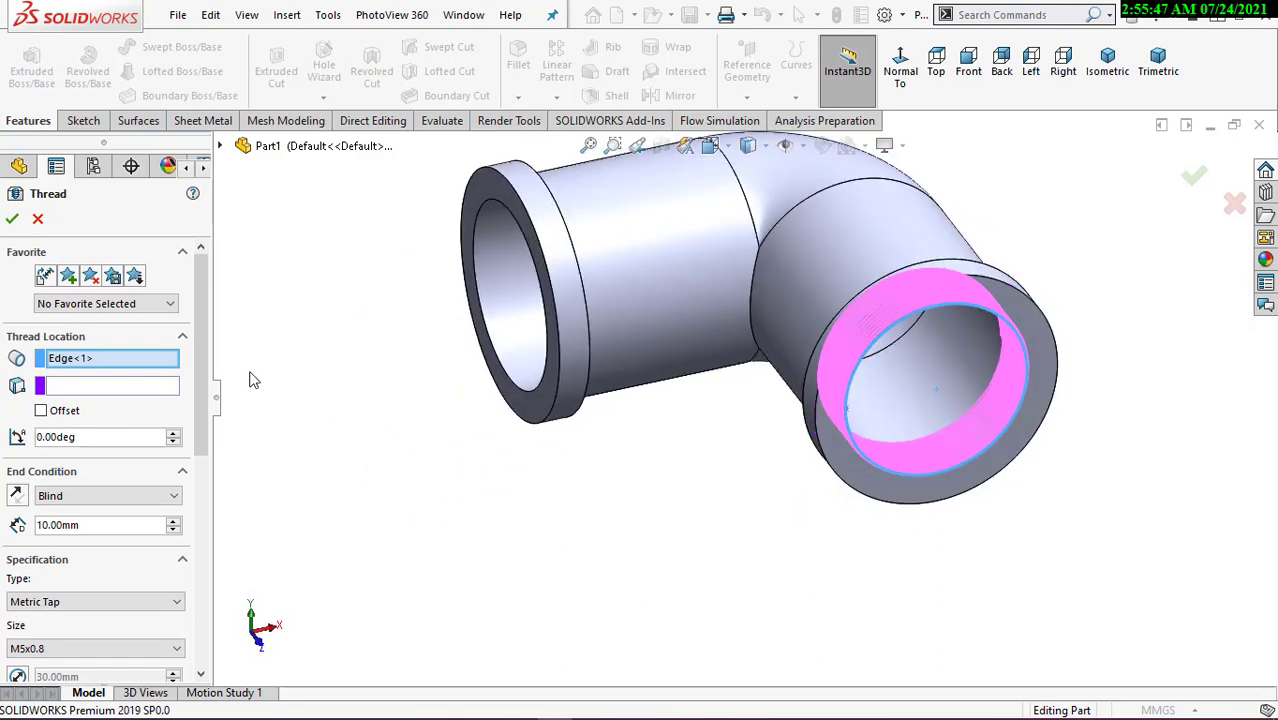
{"action": "scroll", "coordinate": [203, 400], "scroll_direction": "down", "scroll_amount": 3}
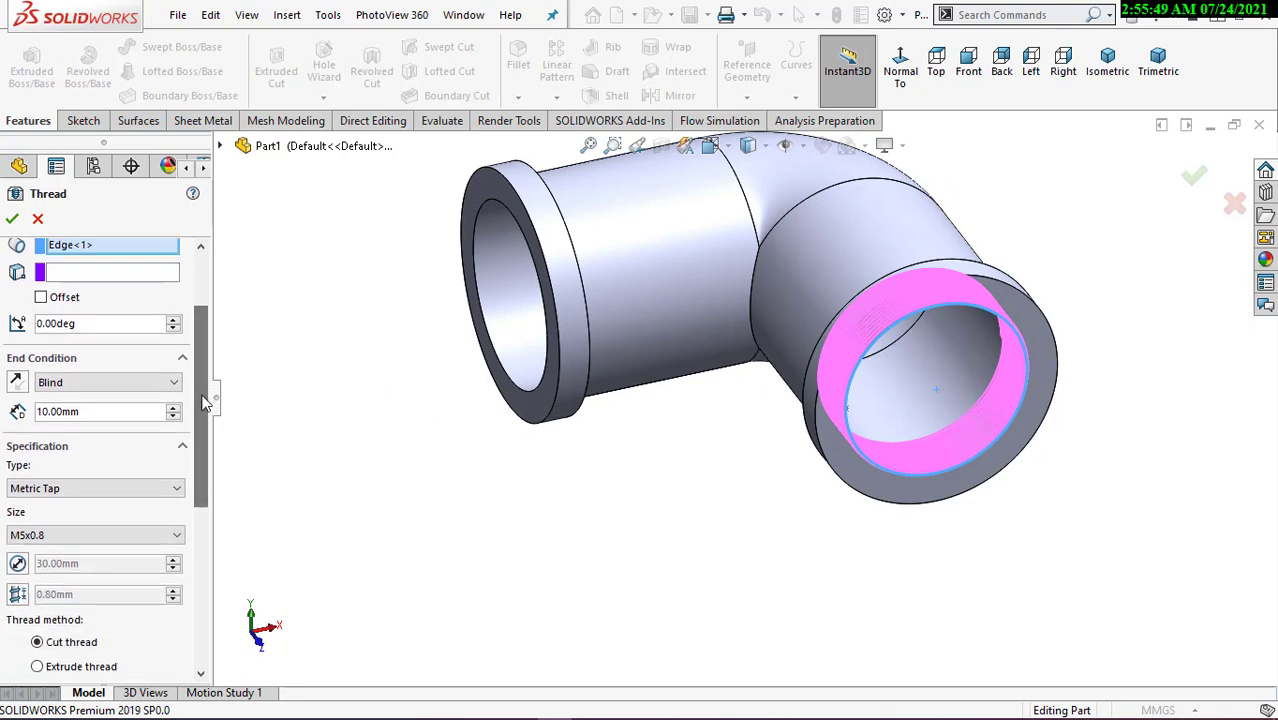
{"action": "left_click", "coordinate": [157, 384]}
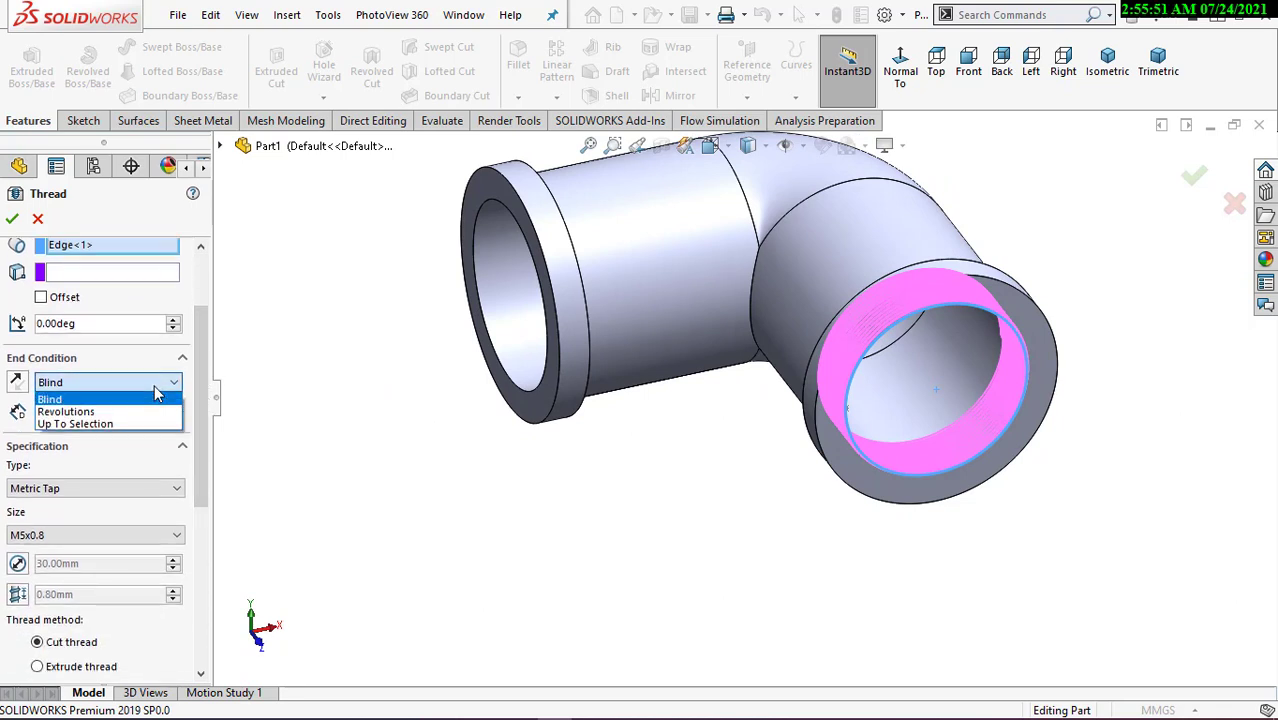
{"action": "left_click", "coordinate": [167, 381]}
{"action": "scroll", "coordinate": [120, 420], "scroll_direction": "up", "scroll_amount": 2}
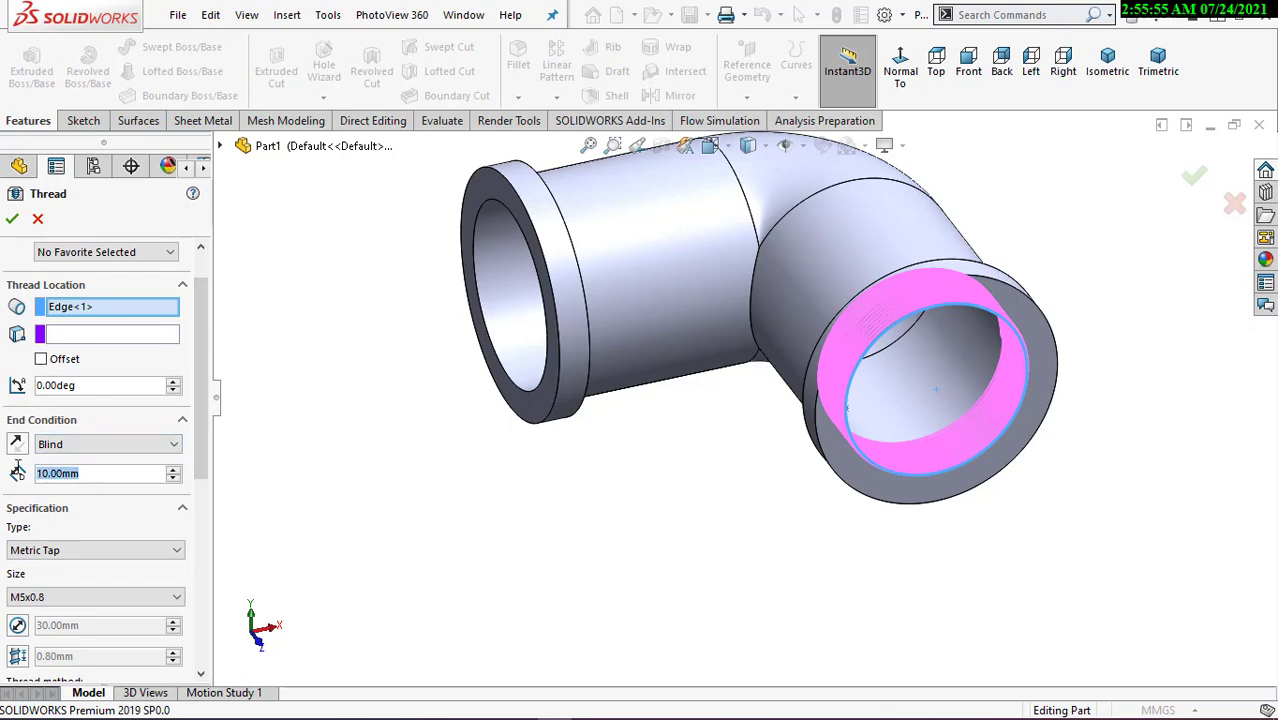
{"action": "type", "text": "20"}
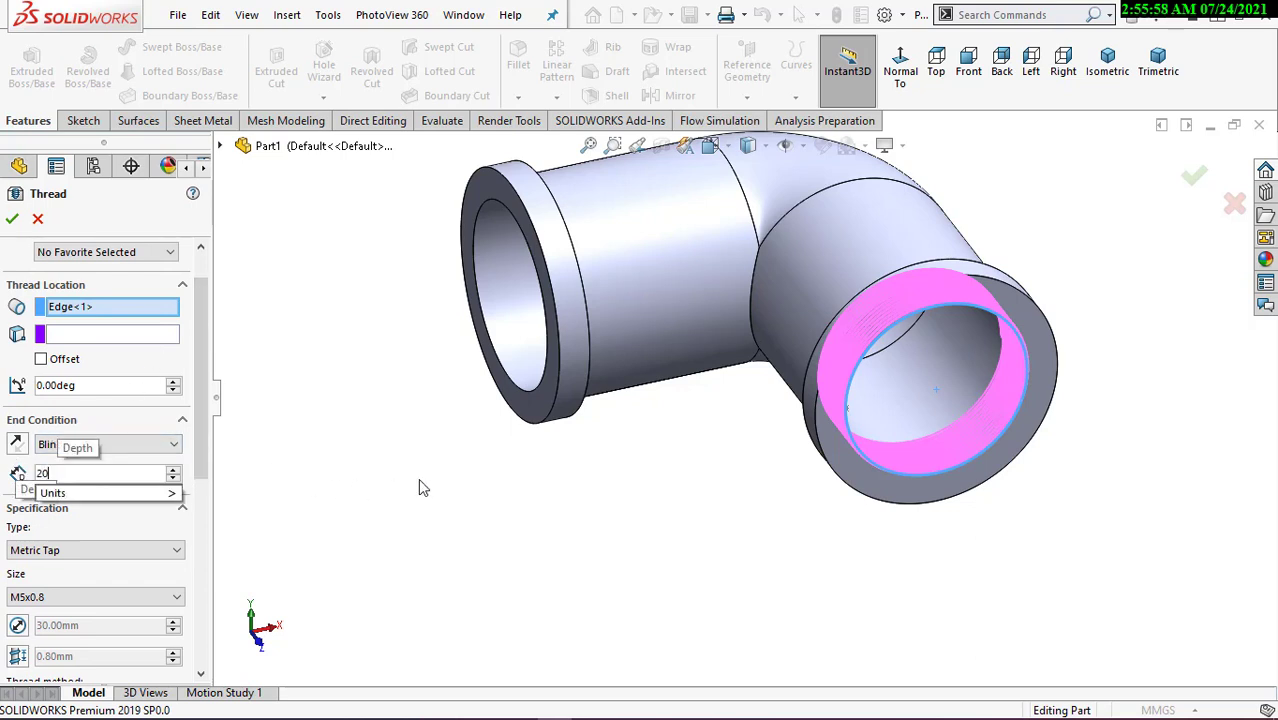
{"action": "key", "text": "Return"}
- Set the right bore's thread to Metric Tap, size M22x1.5
{"action": "mouse_move", "coordinate": [519, 463]}
{"action": "middle_mouse_down"}
{"action": "mouse_move", "coordinate": [582, 470]}
{"action": "mouse_move", "coordinate": [625, 451]}
{"action": "mouse_move", "coordinate": [596, 436]}
{"action": "mouse_move", "coordinate": [548, 456]}
{"action": "mouse_move", "coordinate": [537, 481]}
{"action": "mouse_move", "coordinate": [482, 491]}
{"action": "mouse_move", "coordinate": [522, 531]}
{"action": "mouse_move", "coordinate": [542, 437]}
{"action": "middle_mouse_up"}
{"action": "left_click_drag", "start_coordinate": [198, 372], "coordinate": [198, 426]}
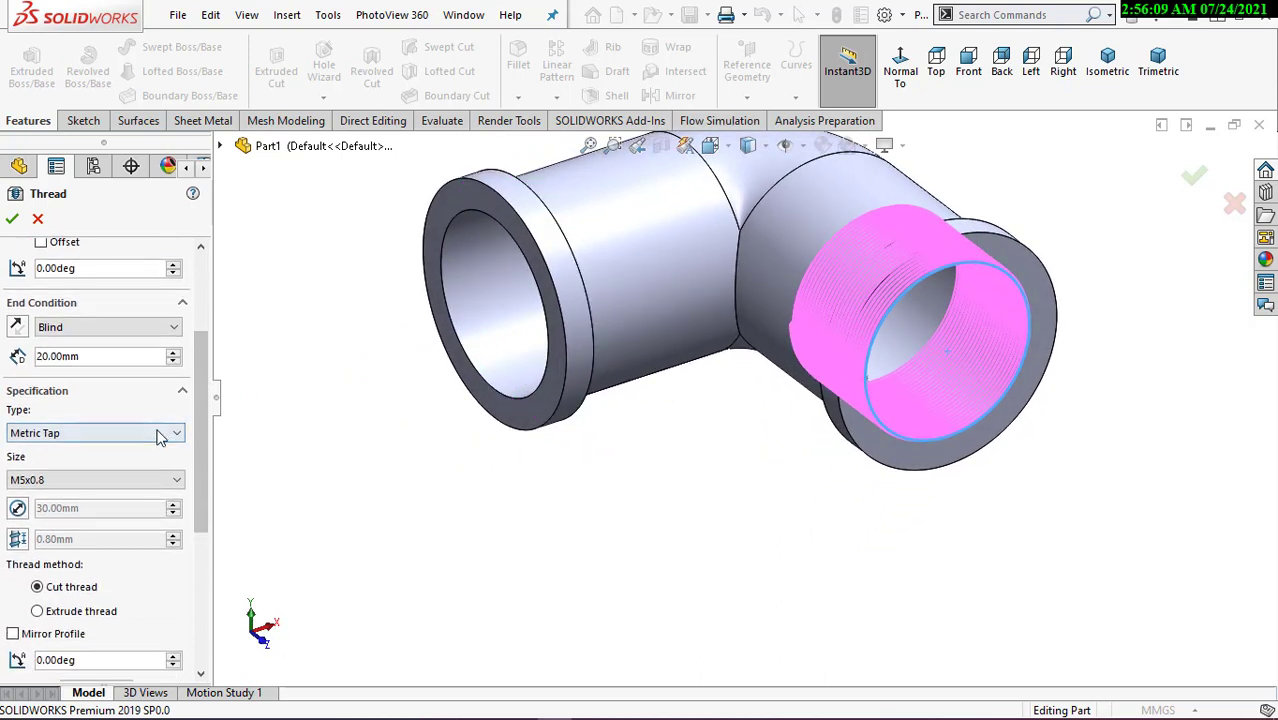
{"action": "left_click", "coordinate": [160, 435]}
{"action": "left_click", "coordinate": [120, 486]}
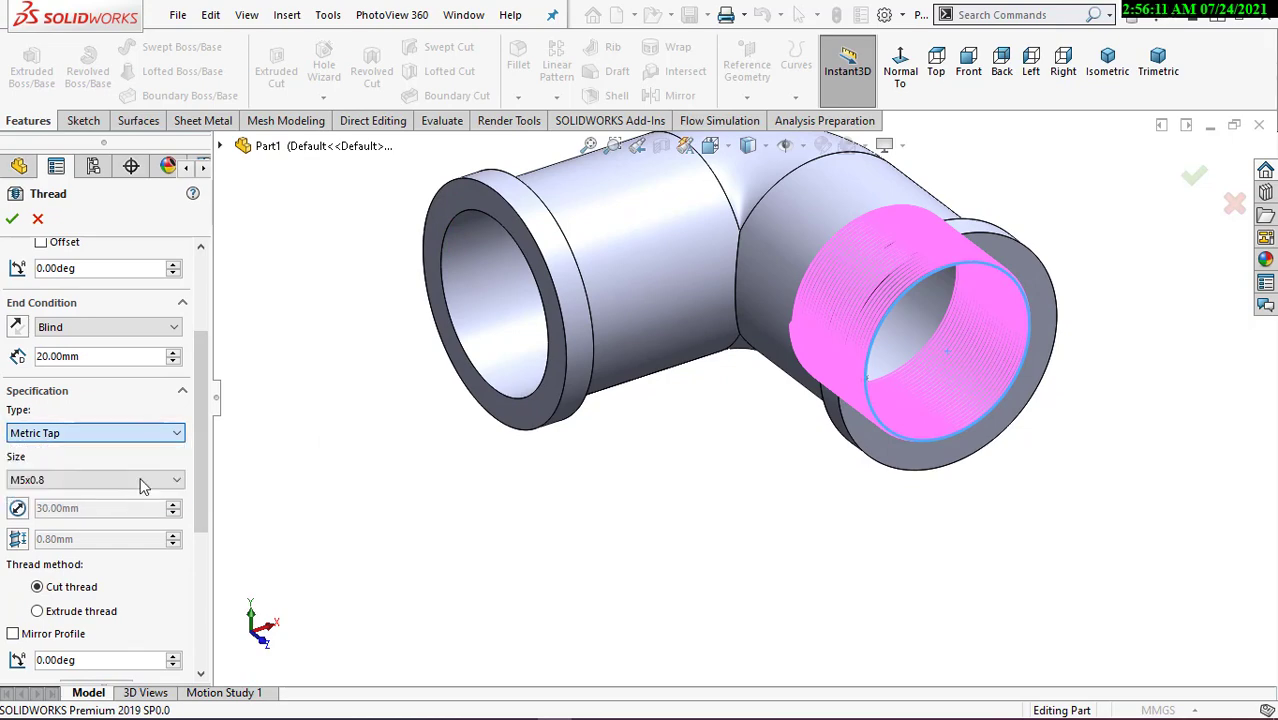
{"action": "left_click_drag", "start_coordinate": [197, 435], "coordinate": [196, 467]}
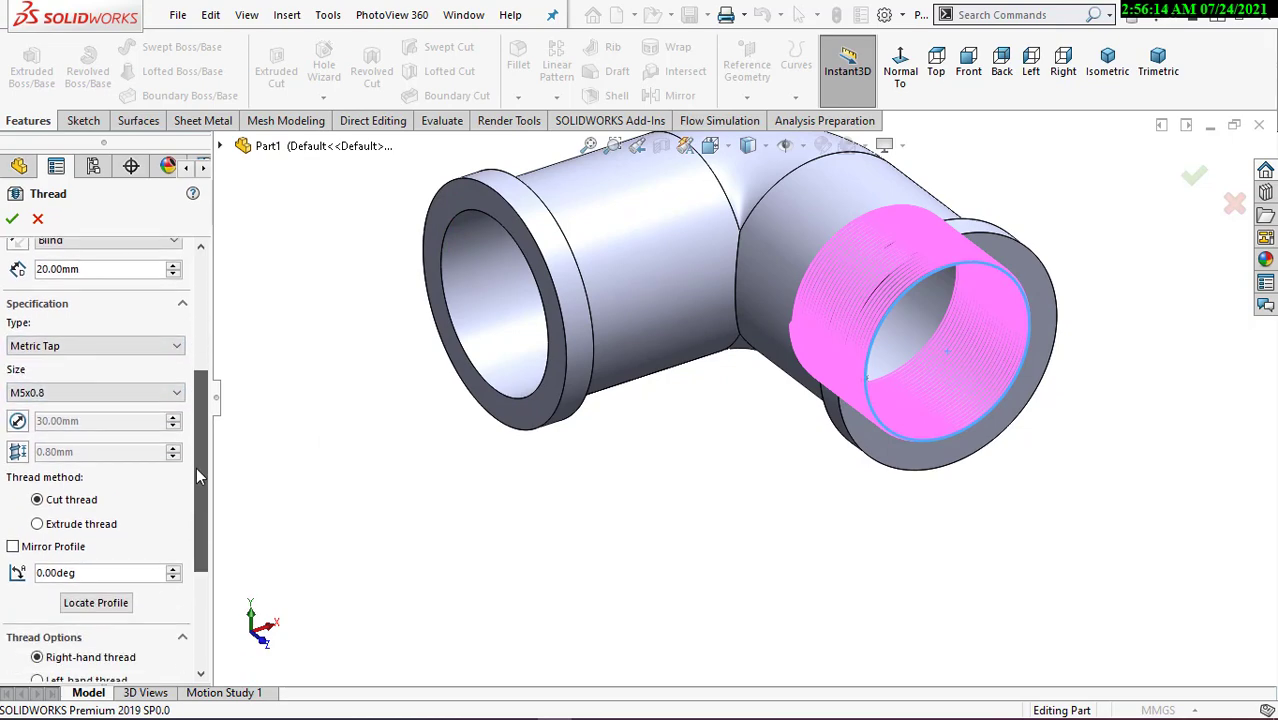
{"action": "left_click", "coordinate": [172, 396]}
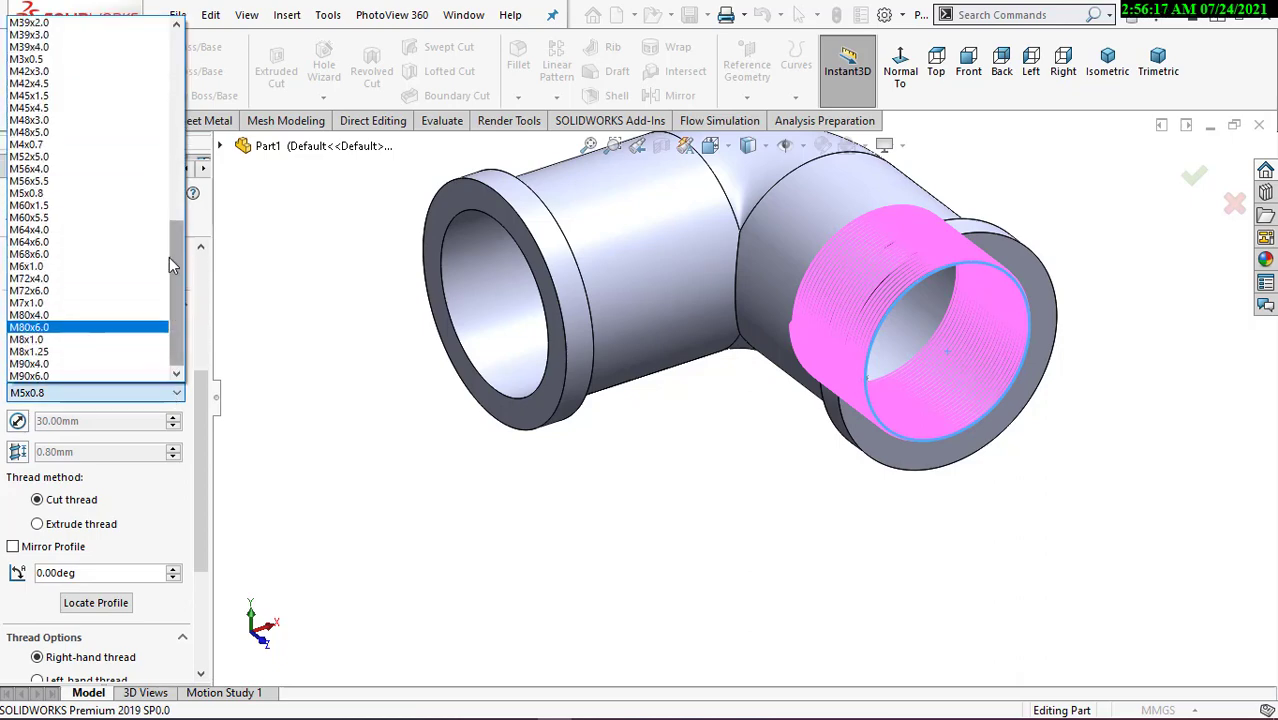
{"action": "left_click_drag", "start_coordinate": [175, 261], "coordinate": [170, 120]}
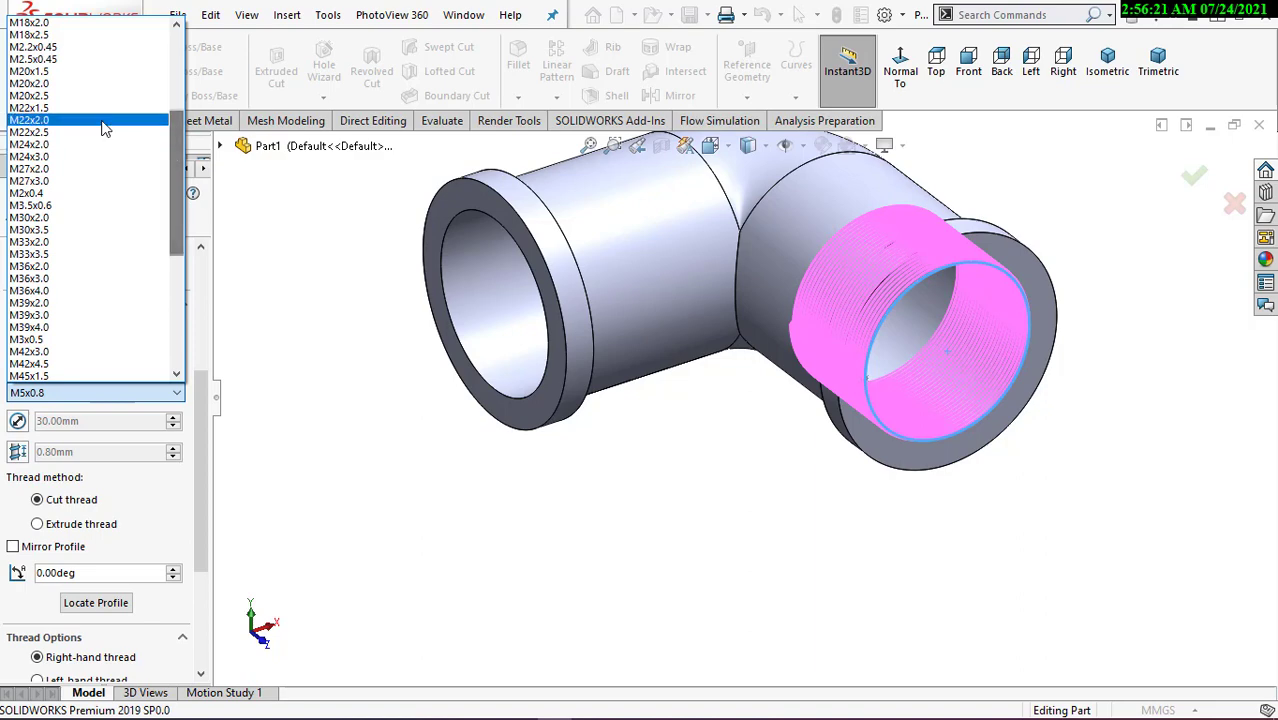
{"action": "left_click", "coordinate": [45, 126]}
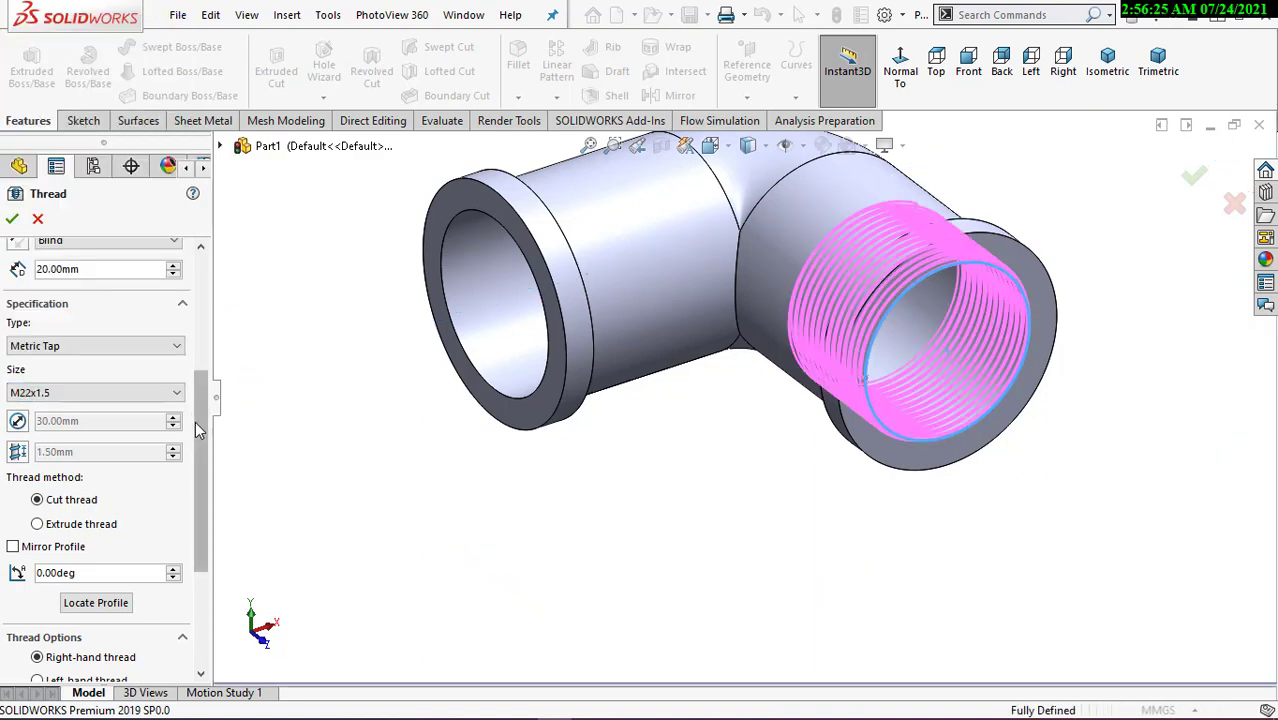
- Confirm the M22x1.5 cut thread on the right bore, then view that end head-on
{"action": "scroll", "coordinate": [891, 353], "scroll_direction": "up", "scroll_amount": 1}
{"action": "scroll", "coordinate": [891, 353], "scroll_direction": "down", "scroll_amount": 3}
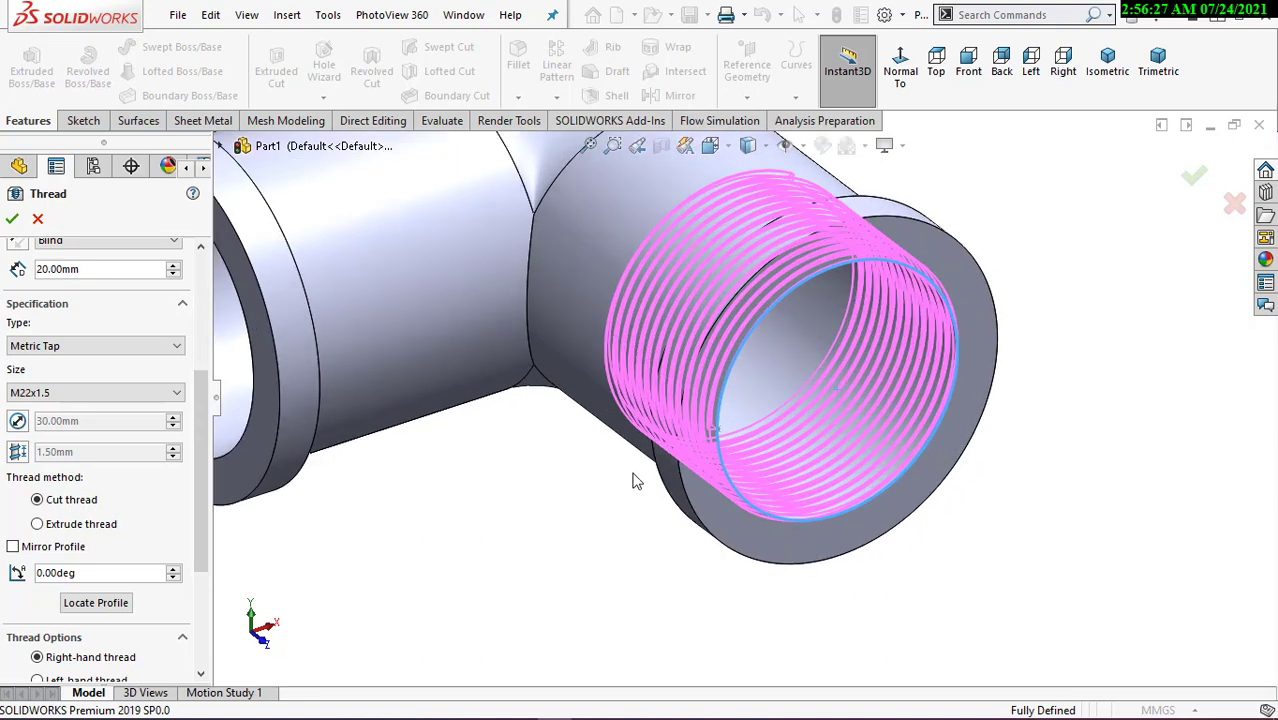
{"action": "left_click_drag", "start_coordinate": [198, 456], "coordinate": [192, 513]}
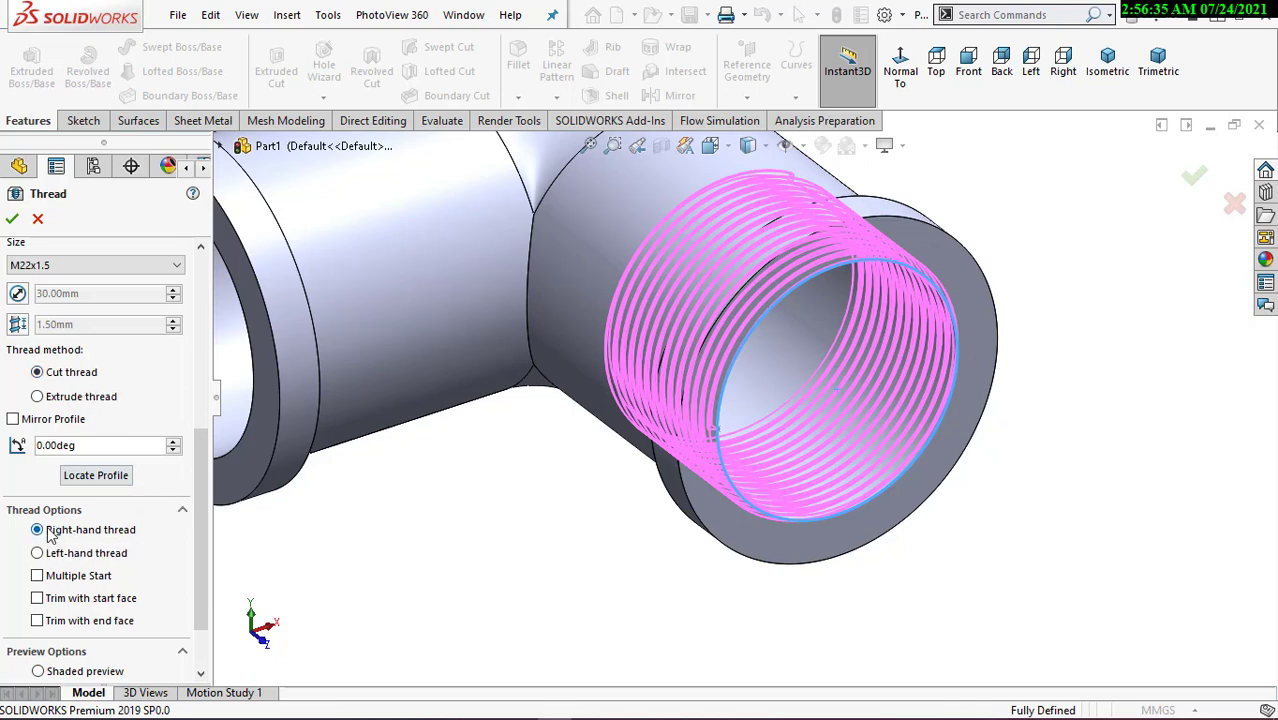
{"action": "left_click_drag", "start_coordinate": [203, 507], "coordinate": [203, 543]}
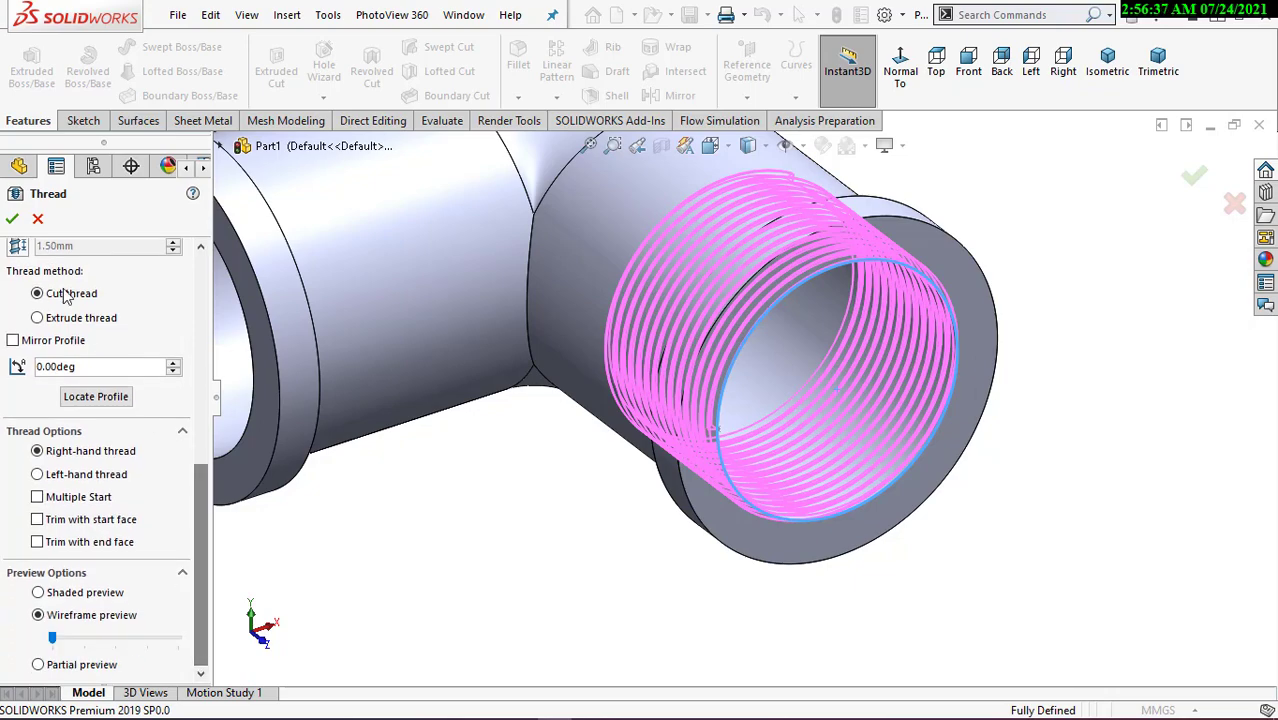
{"action": "left_click", "coordinate": [13, 219]}
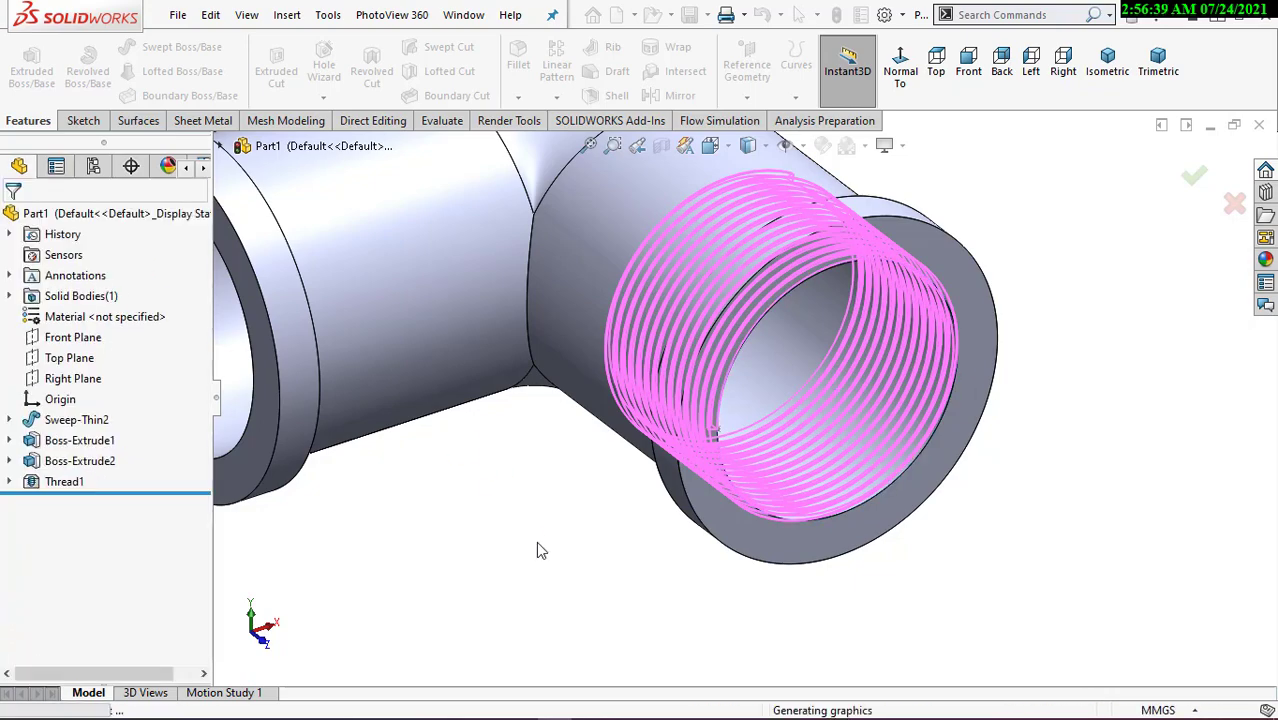
{"action": "mouse_move", "coordinate": [555, 529]}
{"action": "middle_mouse_down"}
{"action": "mouse_move", "coordinate": [779, 222]}
{"action": "mouse_move", "coordinate": [805, 108]}
{"action": "mouse_move", "coordinate": [873, 148]}
{"action": "mouse_move", "coordinate": [893, 262]}
{"action": "middle_mouse_up"}
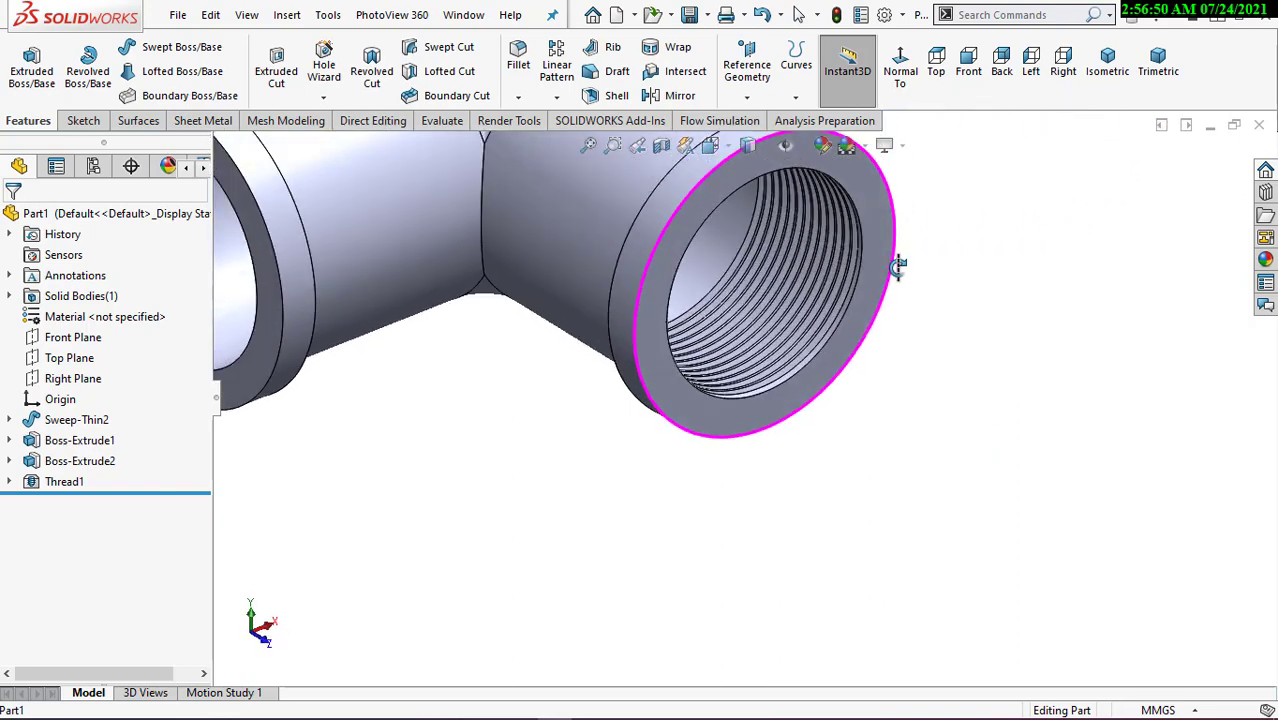
{"action": "left_click", "coordinate": [323, 97]}
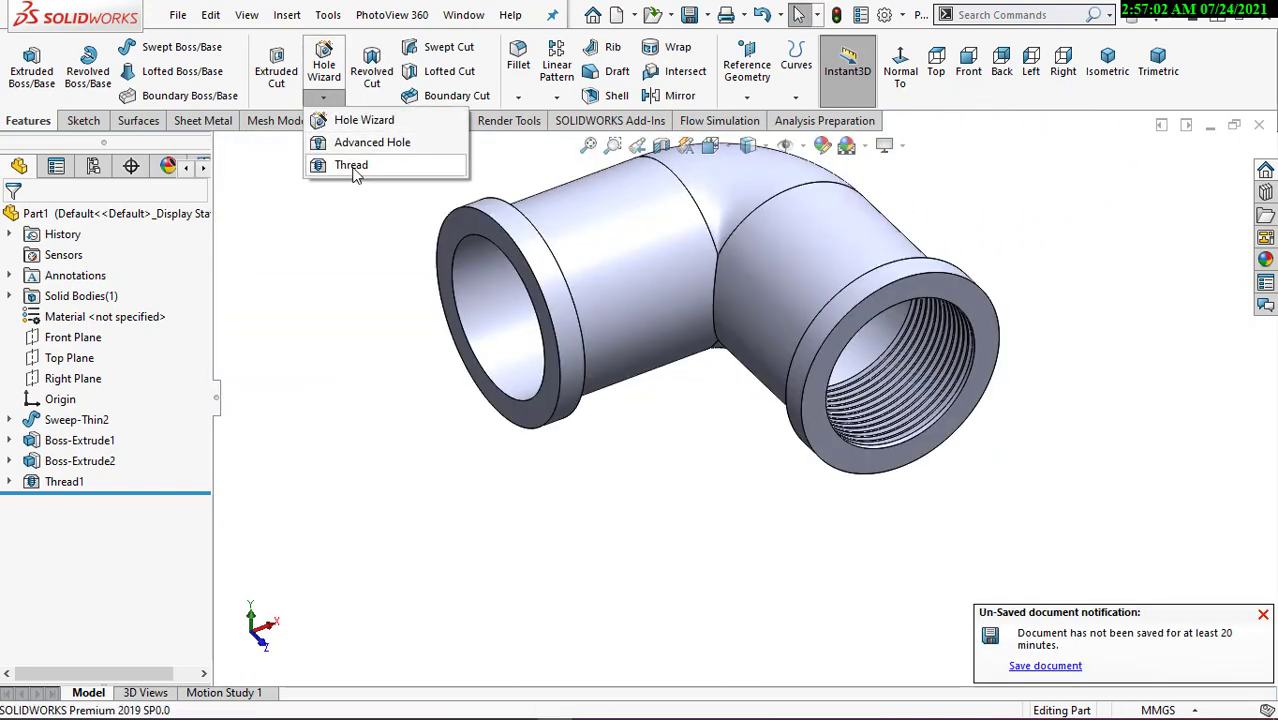
- Add a left-hand M22x1.5 thread, 20 mm deep, on the left bore's inner edge
{"action": "left_click", "coordinate": [352, 165]}
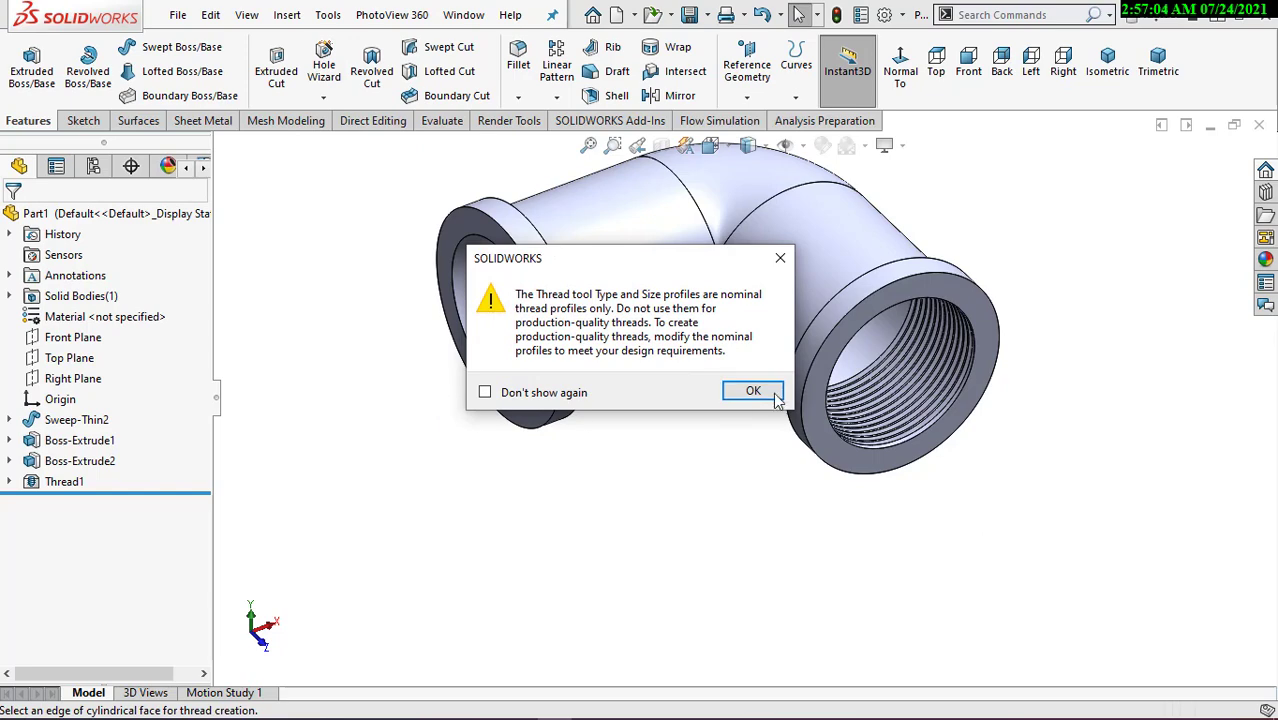
{"action": "left_click", "coordinate": [777, 393]}
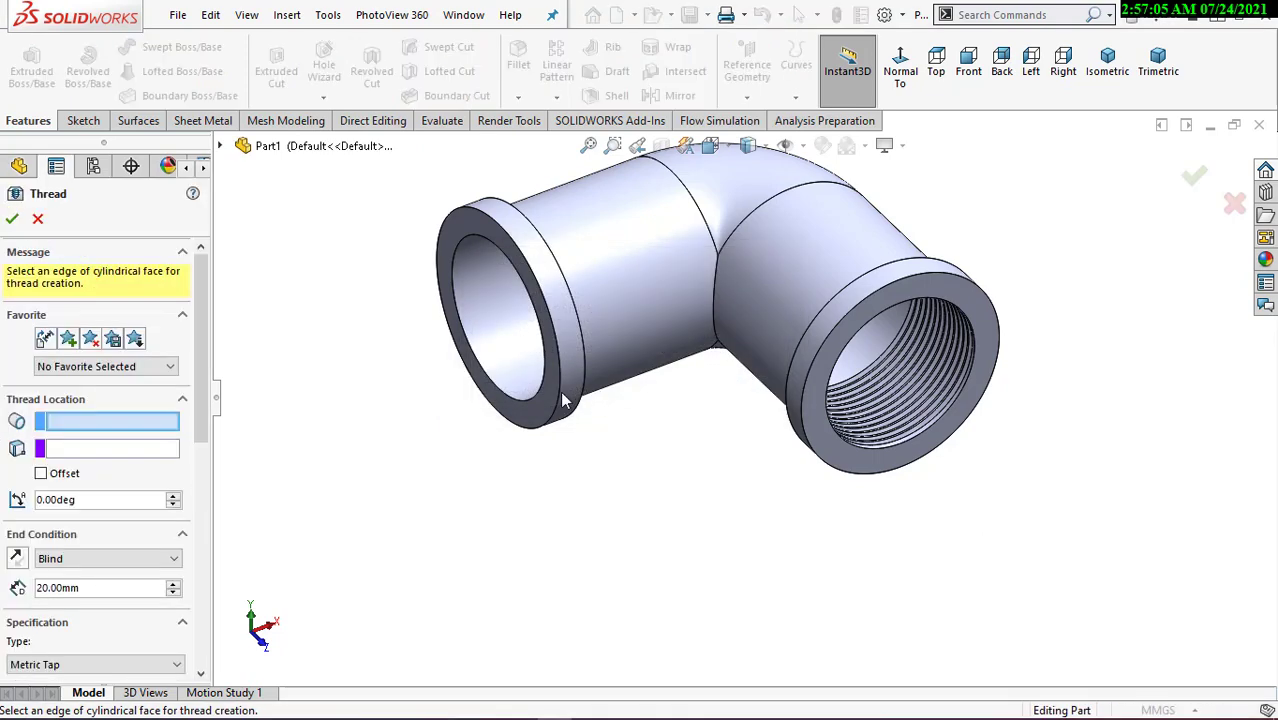
{"action": "left_click", "coordinate": [503, 391]}
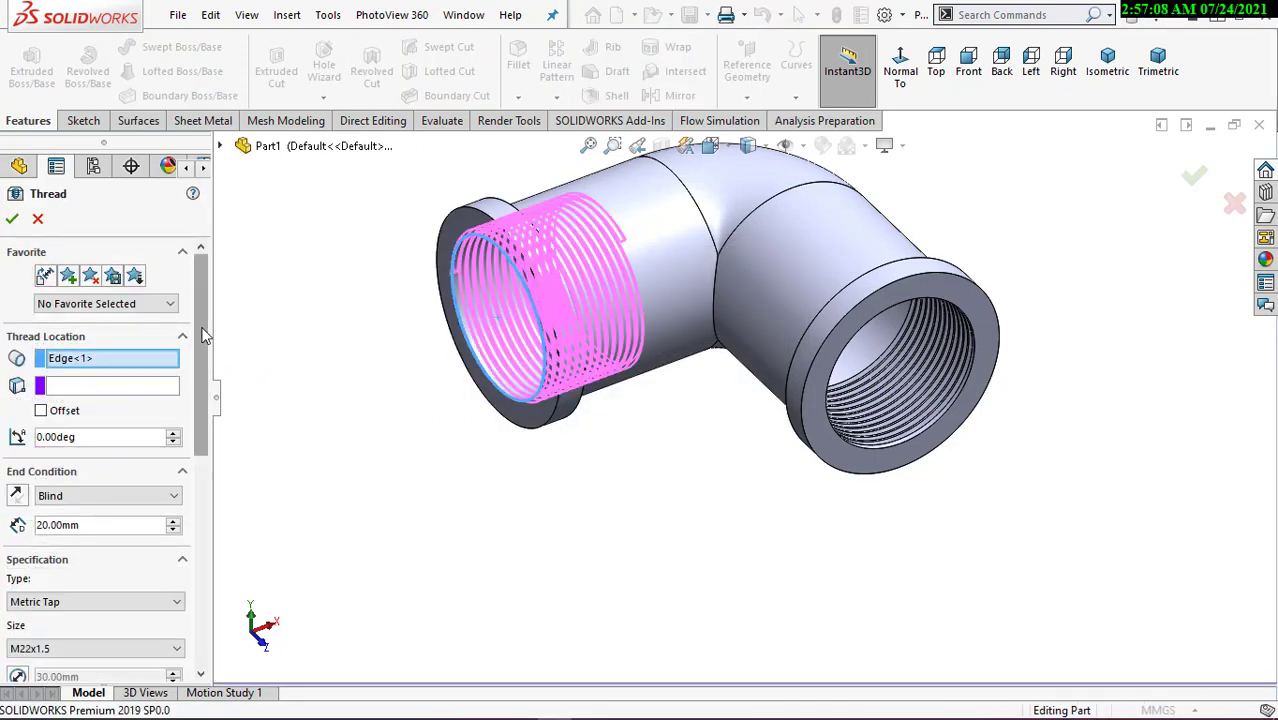
{"action": "left_click_drag", "start_coordinate": [205, 336], "coordinate": [204, 425]}
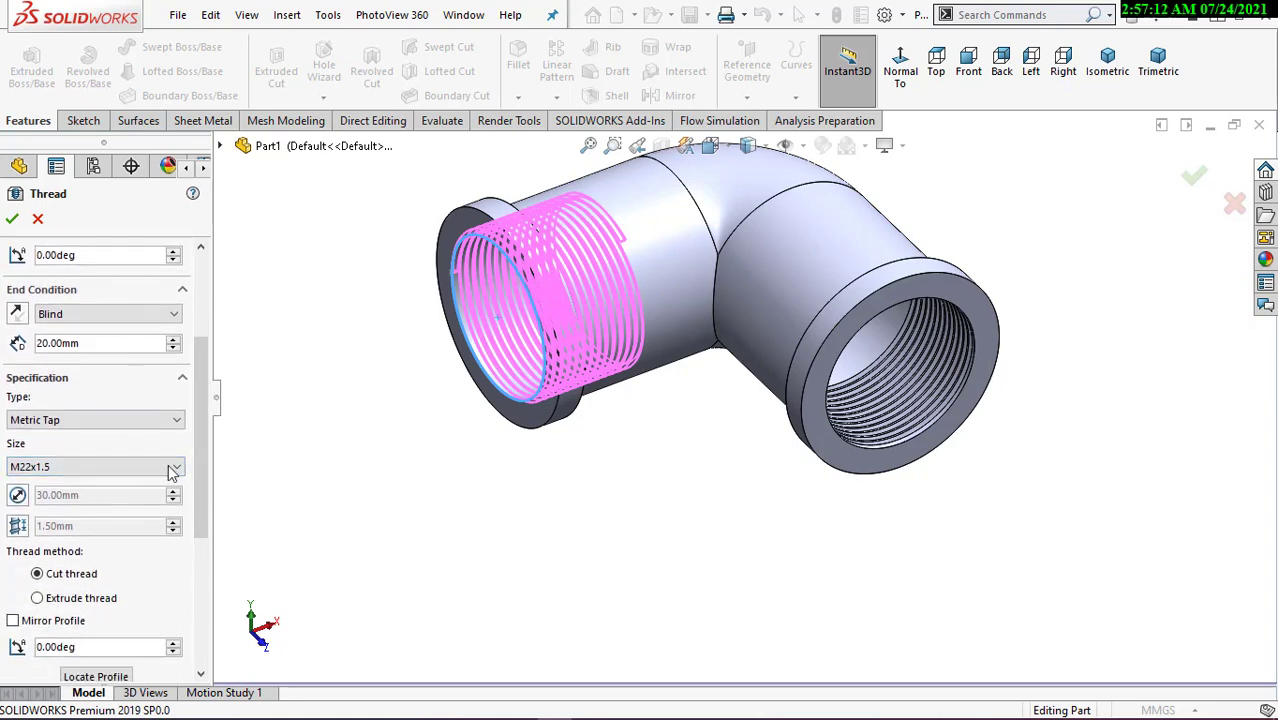
{"action": "scroll", "coordinate": [196, 488], "scroll_direction": "down", "scroll_amount": 5}
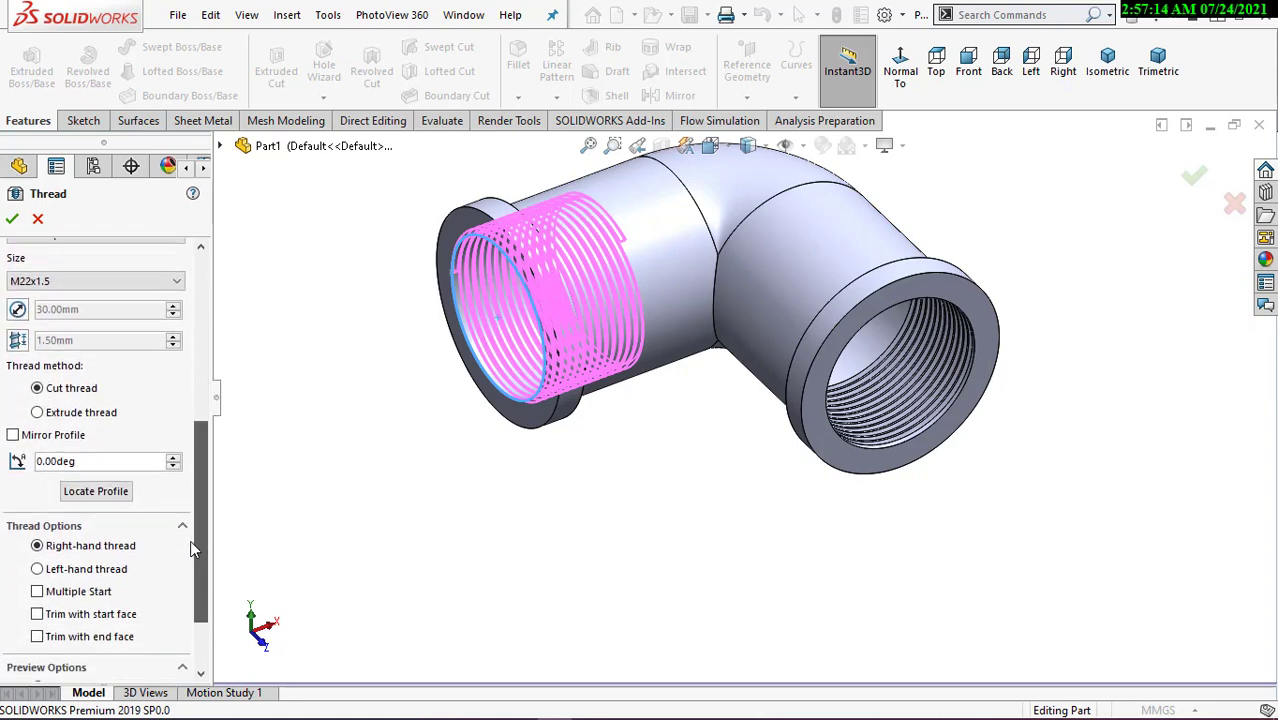
{"action": "left_click", "coordinate": [75, 572]}
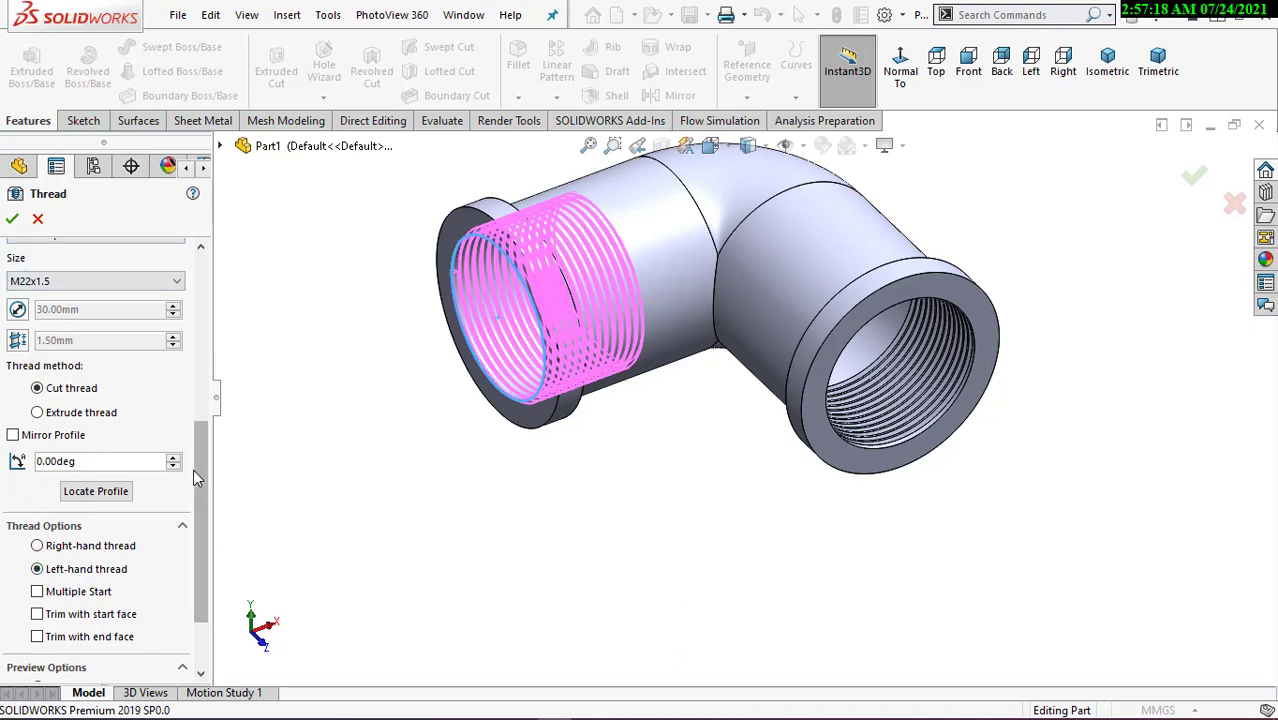
{"action": "left_click_drag", "start_coordinate": [196, 478], "coordinate": [198, 369]}
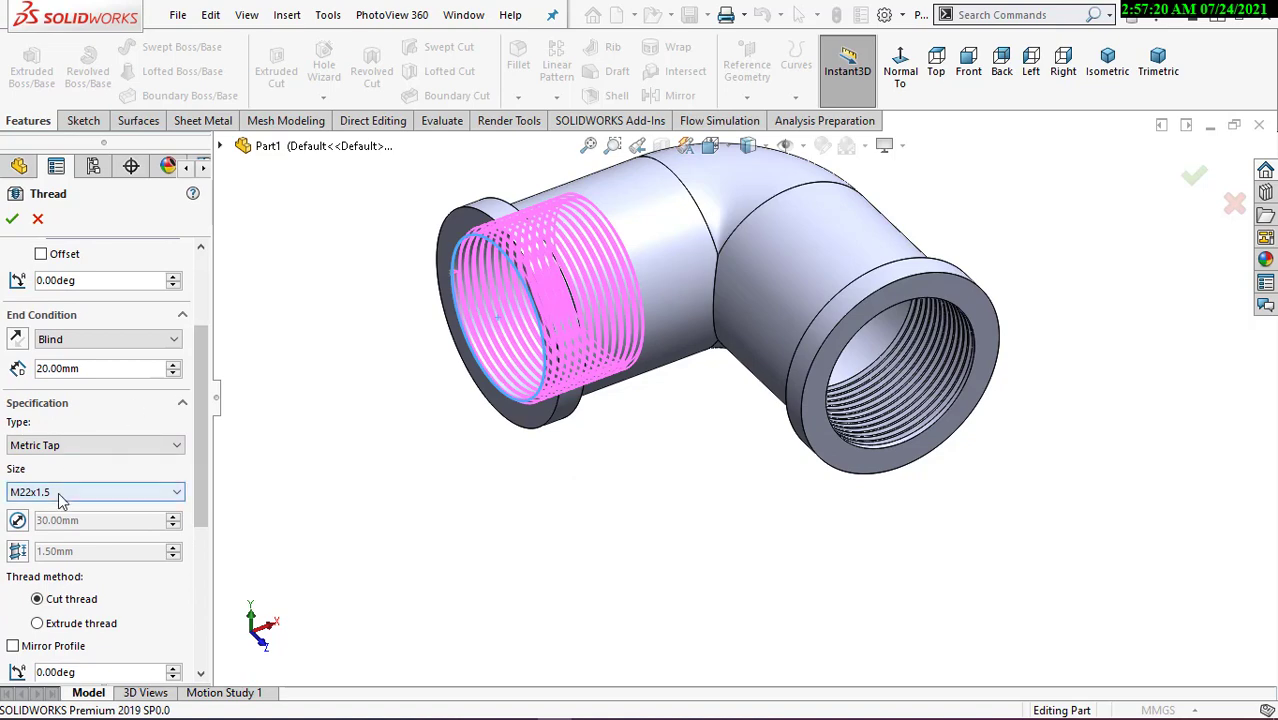
{"action": "key", "text": "Return"}
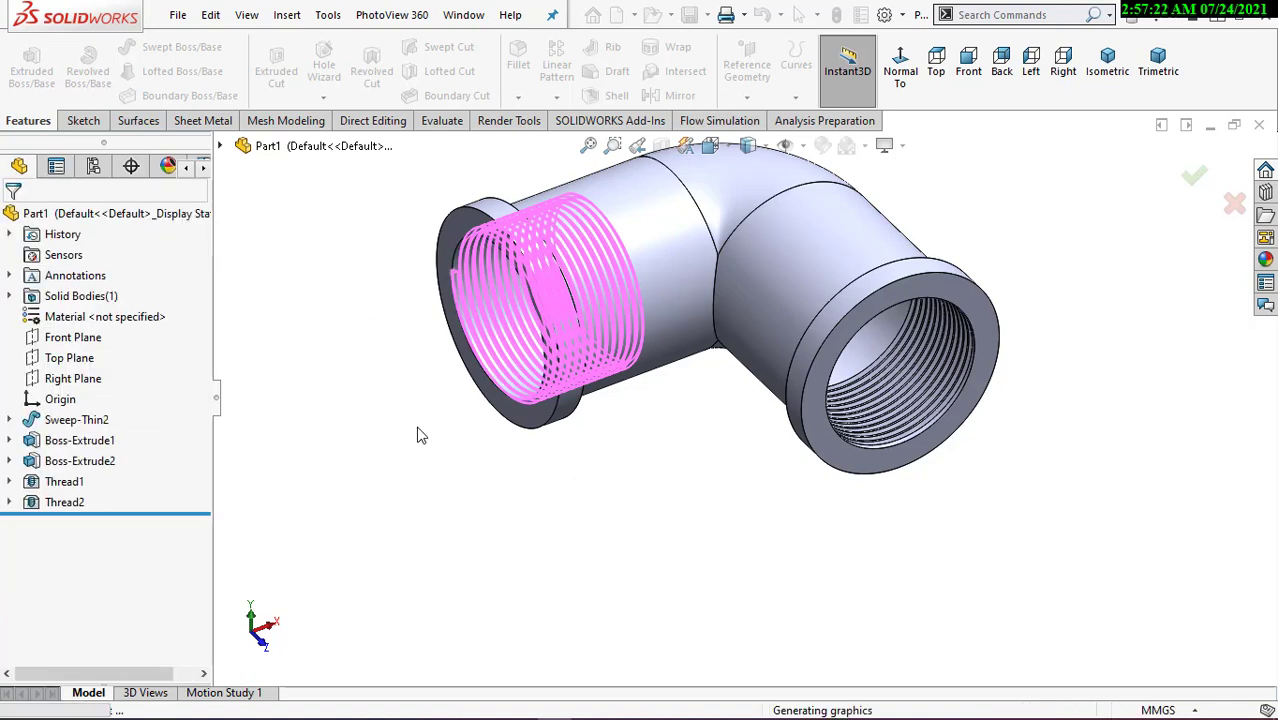
{"action": "scroll", "coordinate": [562, 335], "scroll_direction": "down", "scroll_amount": 3}
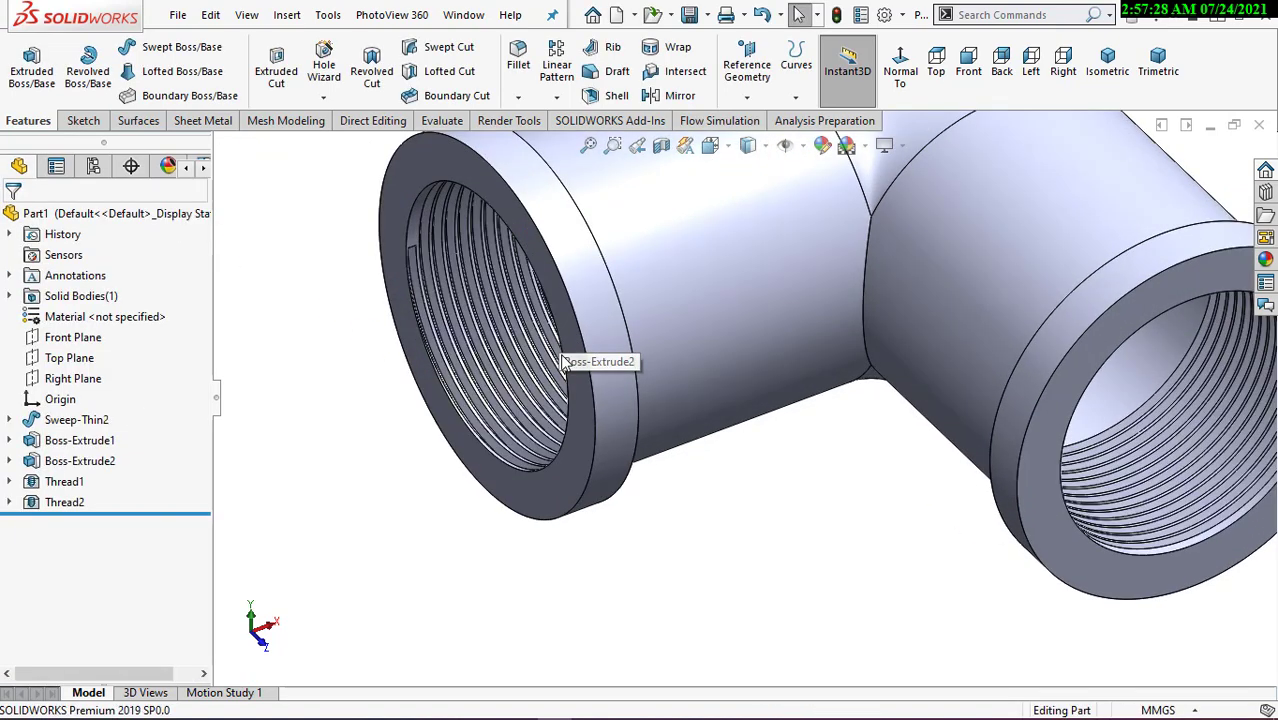
{"action": "scroll", "coordinate": [575, 440], "scroll_direction": "up", "scroll_amount": 5}
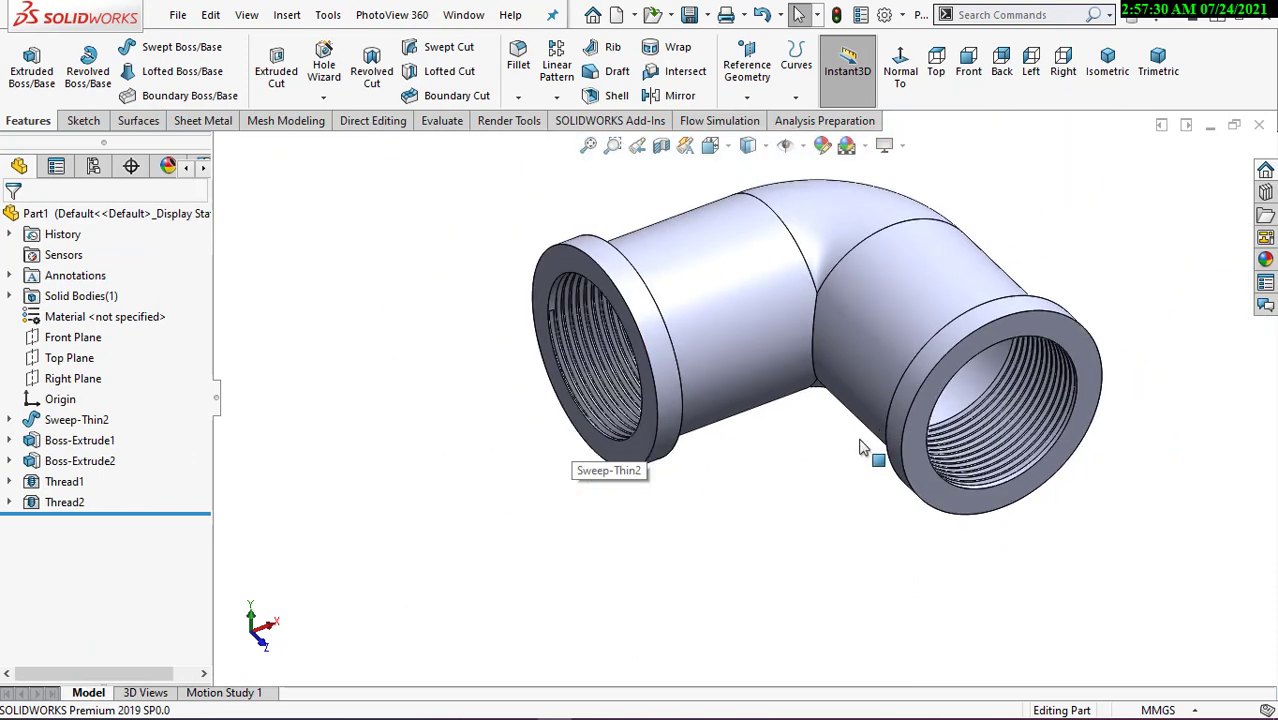
{"action": "mouse_move", "coordinate": [870, 449]}
{"action": "middle_mouse_down", "text": "ctrl"}
{"action": "mouse_move", "coordinate": [819, 451]}
{"action": "mouse_move", "coordinate": [734, 485]}
{"action": "middle_mouse_up", "text": "ctrl"}
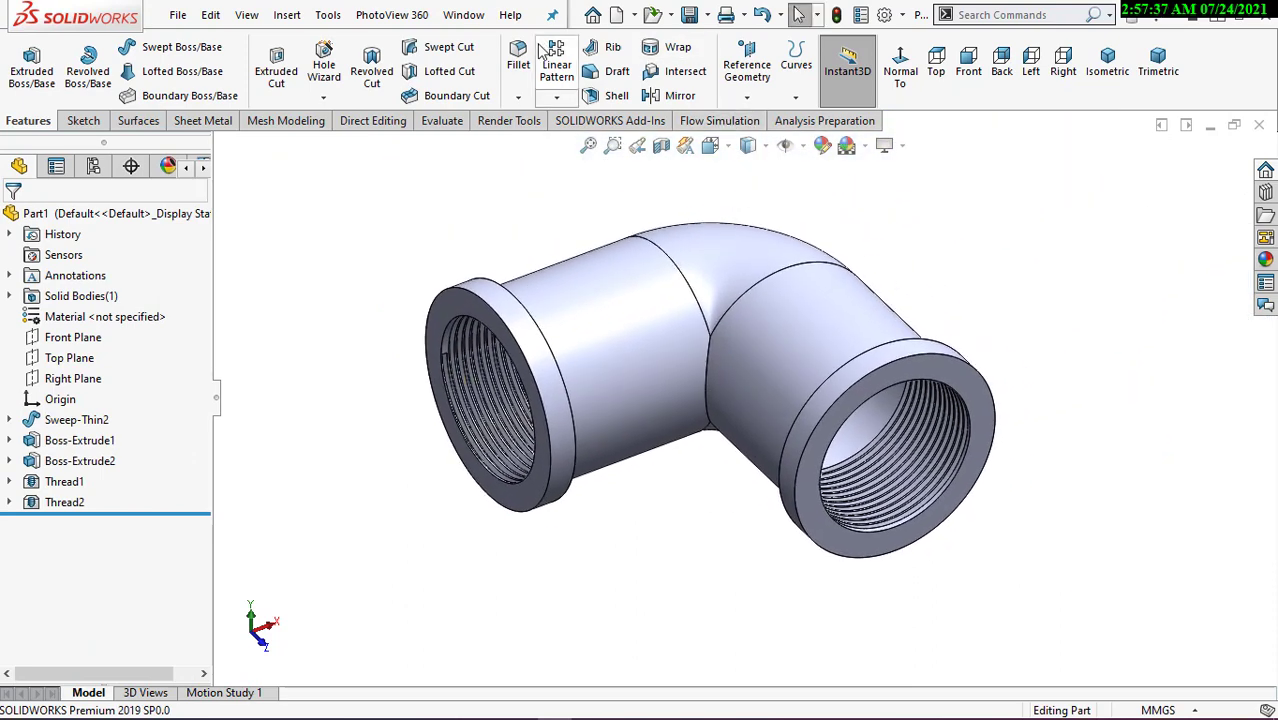
- Fillet the left and right flange rim edges with a 2 mm radius
{"action": "left_click", "coordinate": [518, 58]}
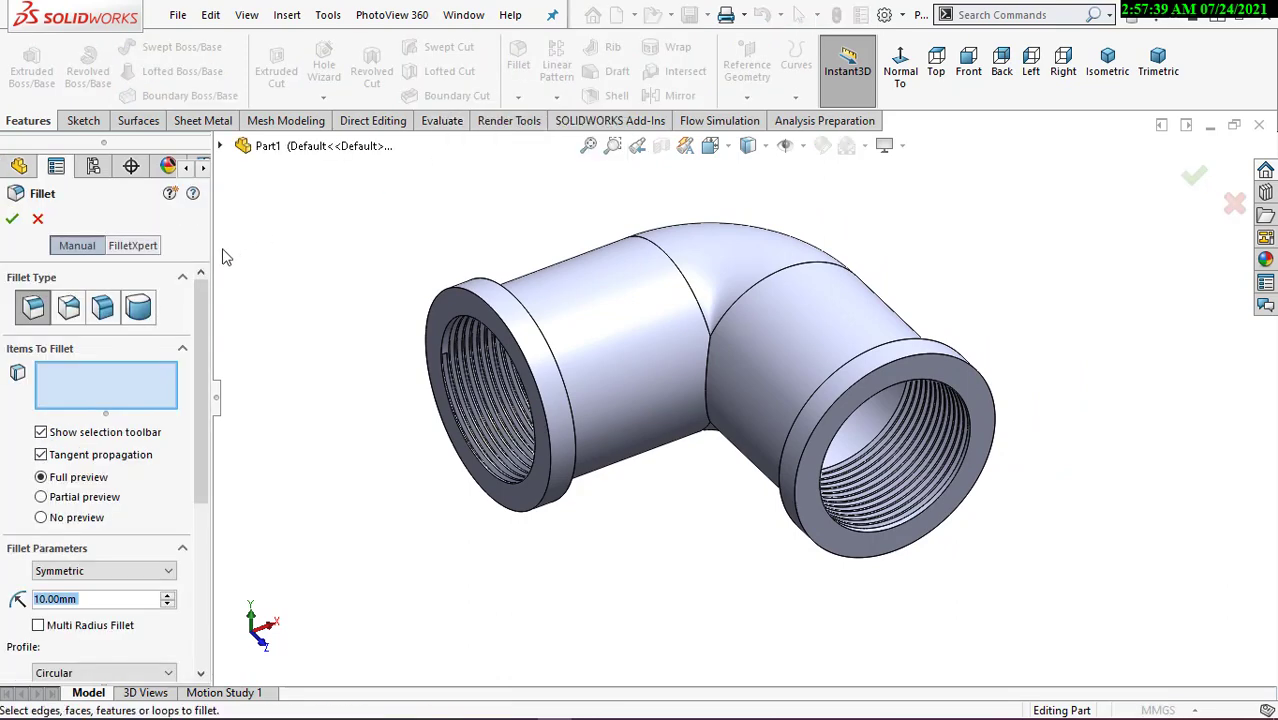
{"action": "left_click", "coordinate": [493, 292]}
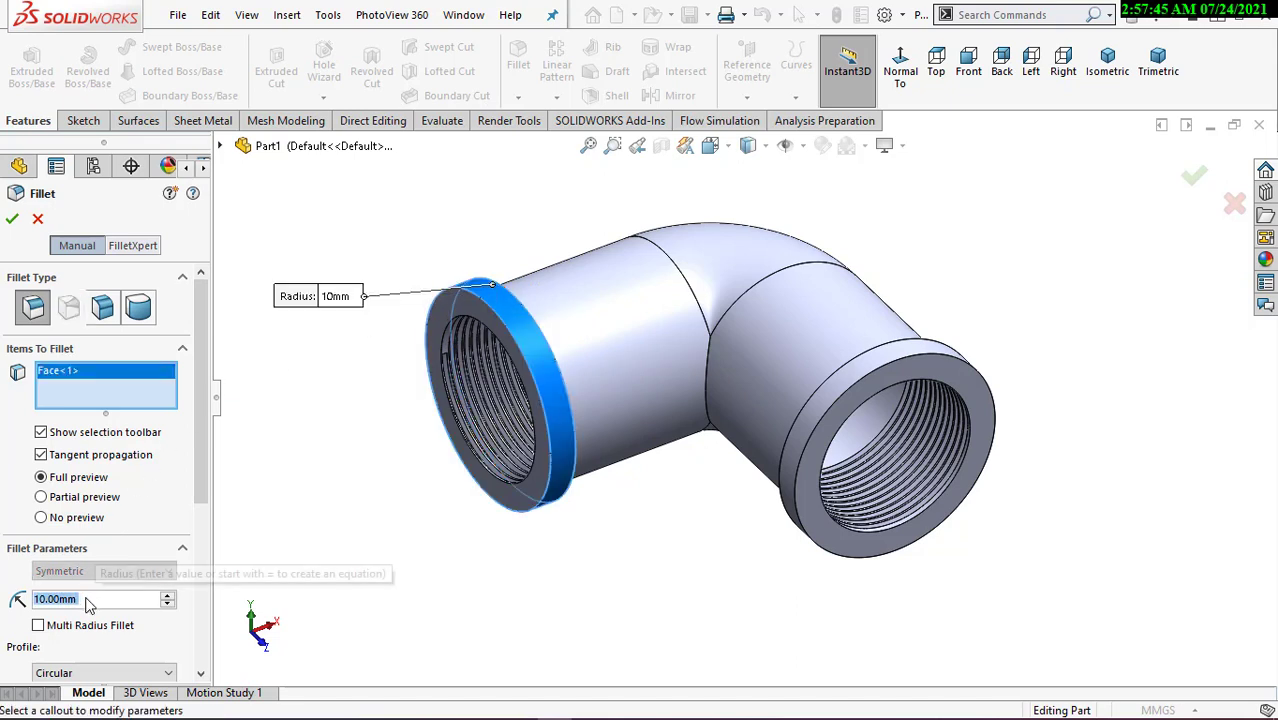
{"action": "type", "text": "2"}
{"action": "key", "text": "Return"}
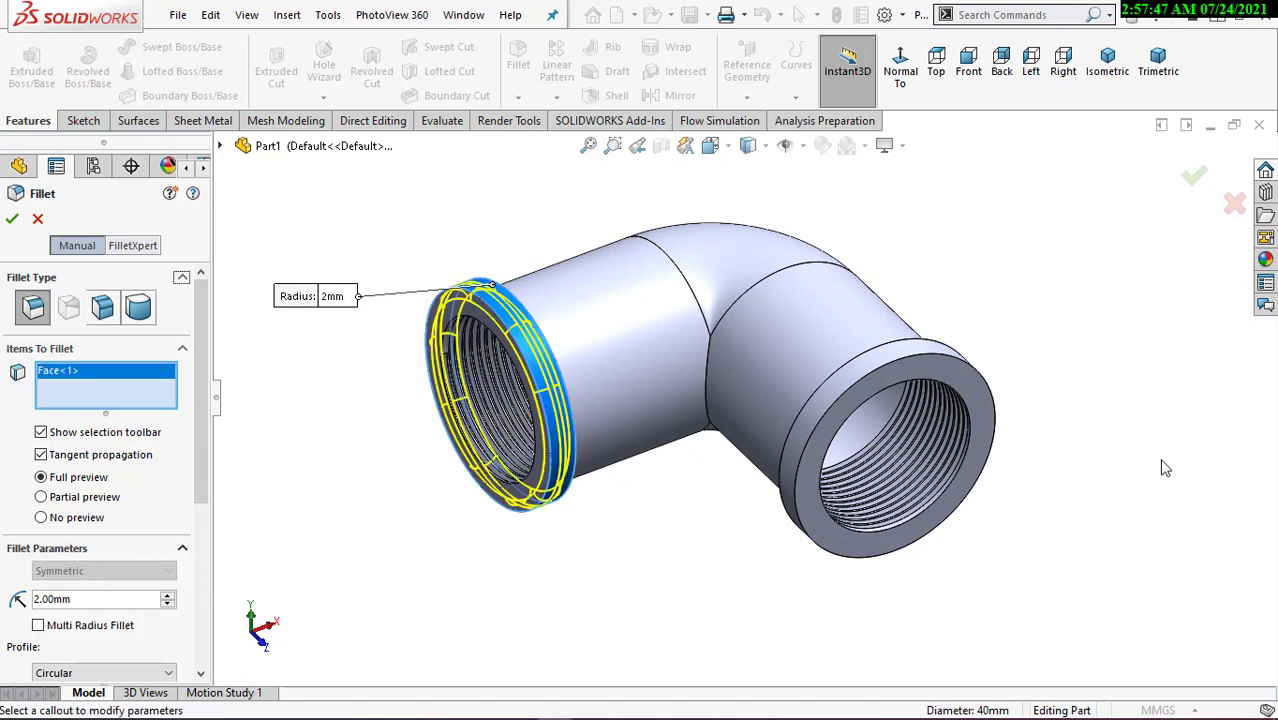
{"action": "left_click", "coordinate": [955, 357]}
{"action": "middle_click_drag", "start_coordinate": [955, 357], "coordinate": [905, 443]}
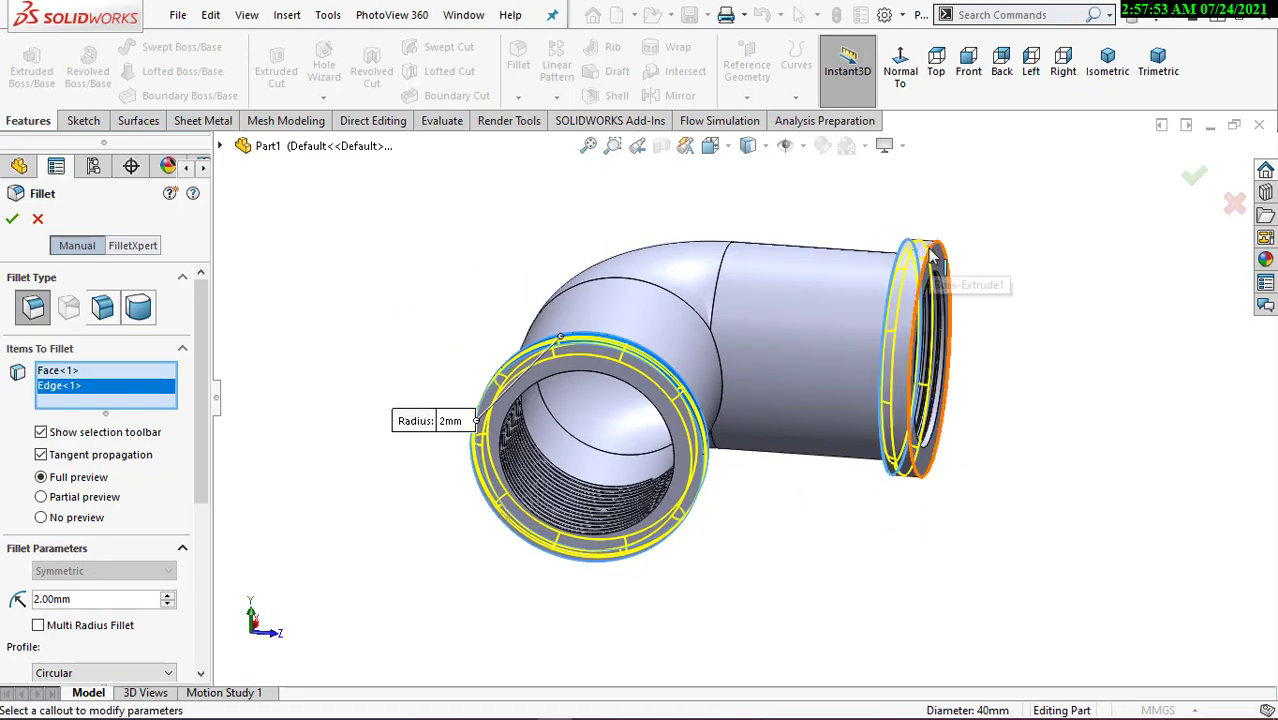
{"action": "left_click", "coordinate": [932, 252]}
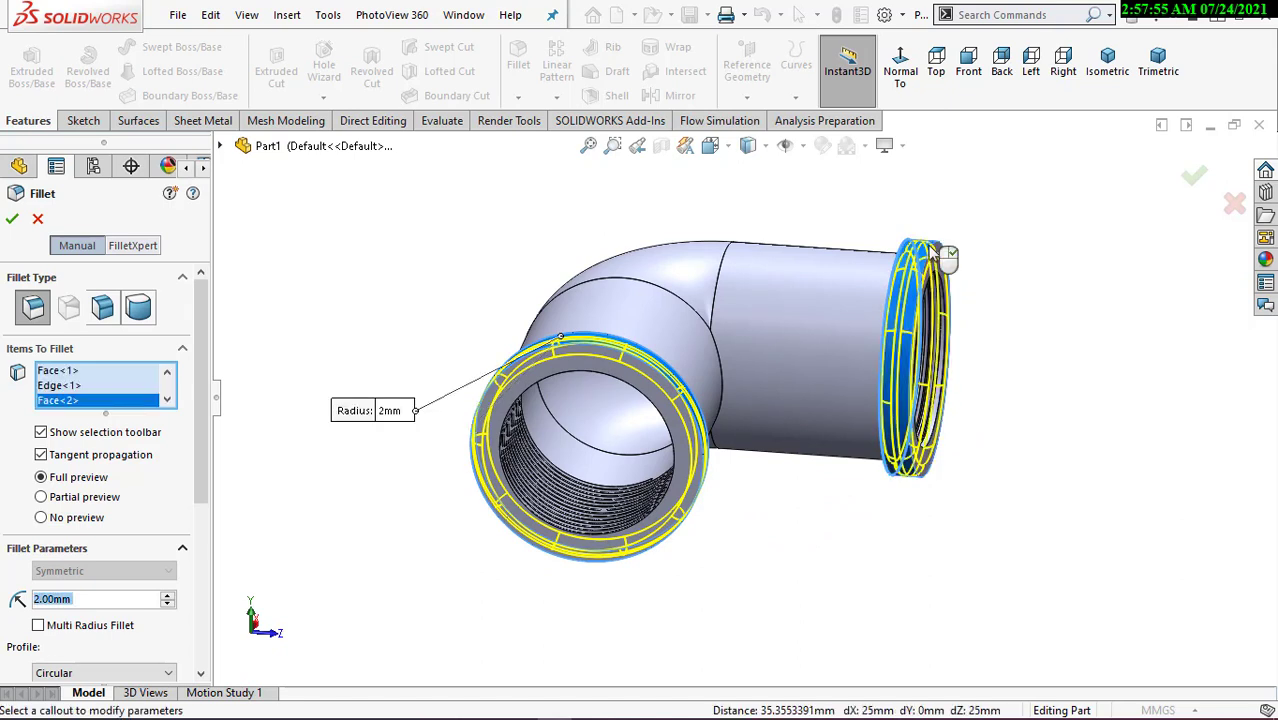
{"action": "left_click", "coordinate": [932, 252]}
{"action": "left_click", "coordinate": [932, 252]}
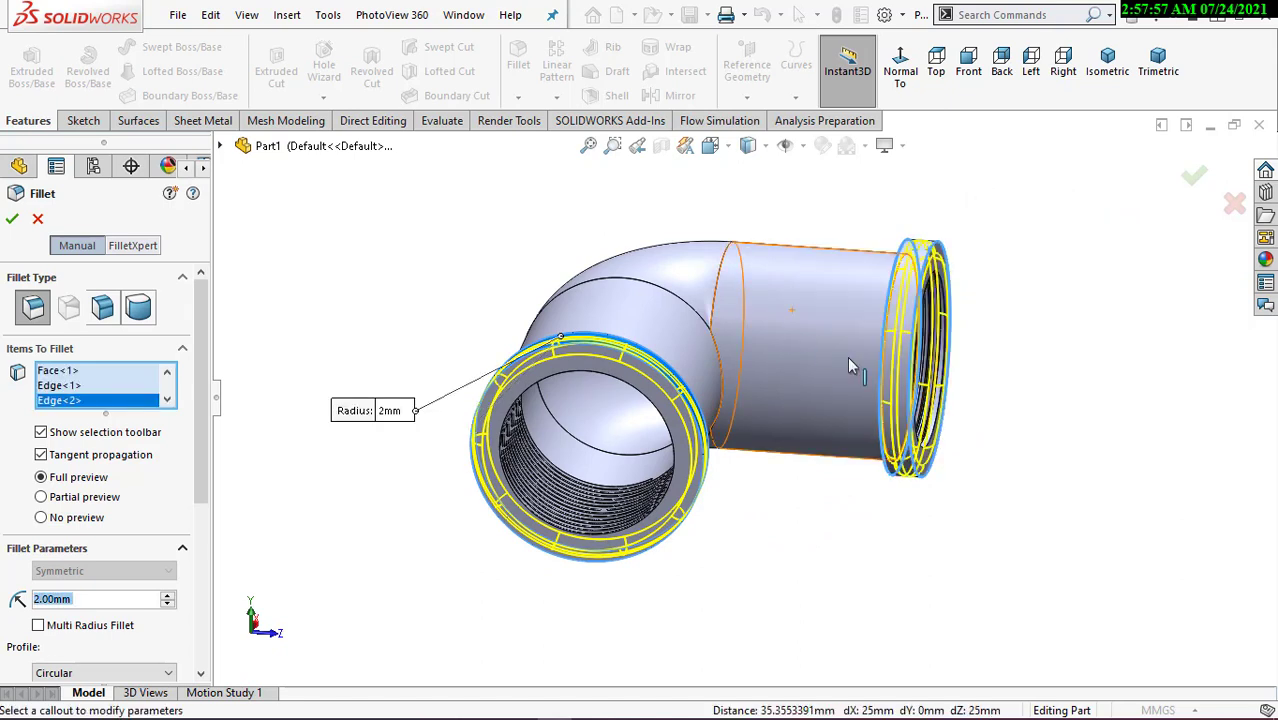
{"action": "left_click", "coordinate": [11, 220]}
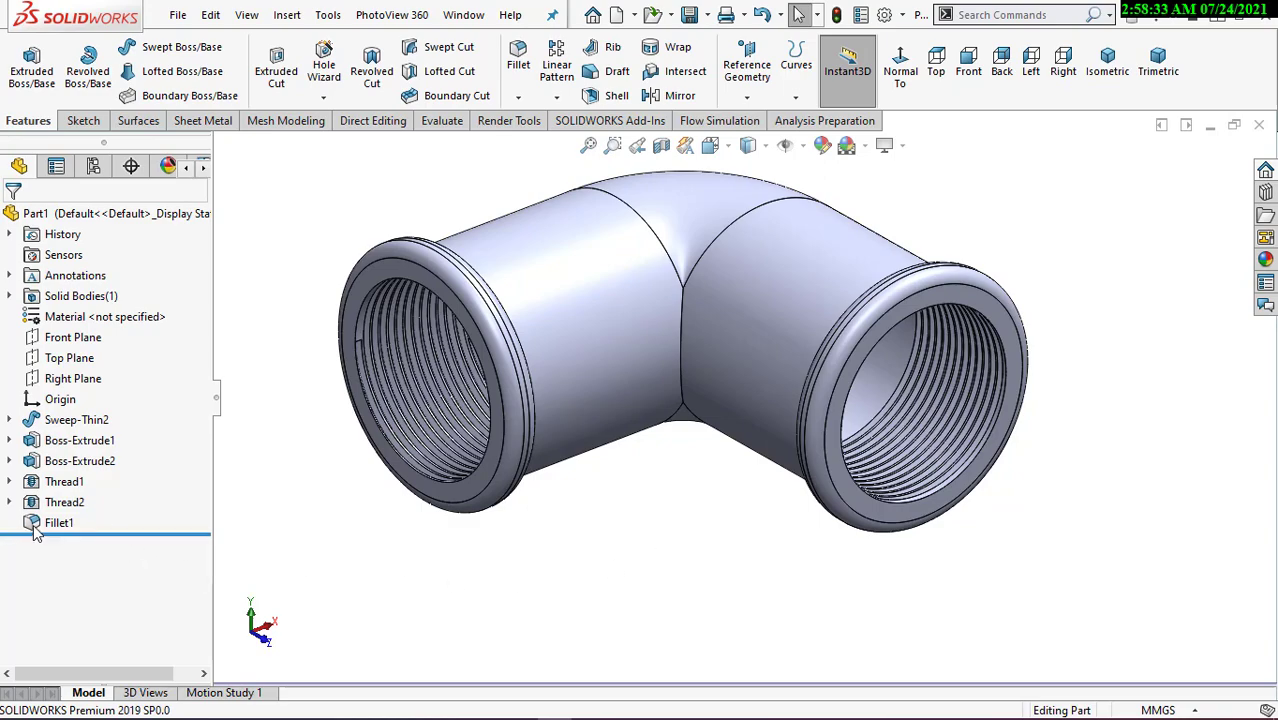
- Edit Fillet1 from the FeatureManager tree and change its radius to 1.00 mm
{"action": "scroll", "coordinate": [527, 342], "scroll_direction": "down", "scroll_amount": 1}
{"action": "scroll", "coordinate": [530, 346], "scroll_direction": "down", "scroll_amount": 1}
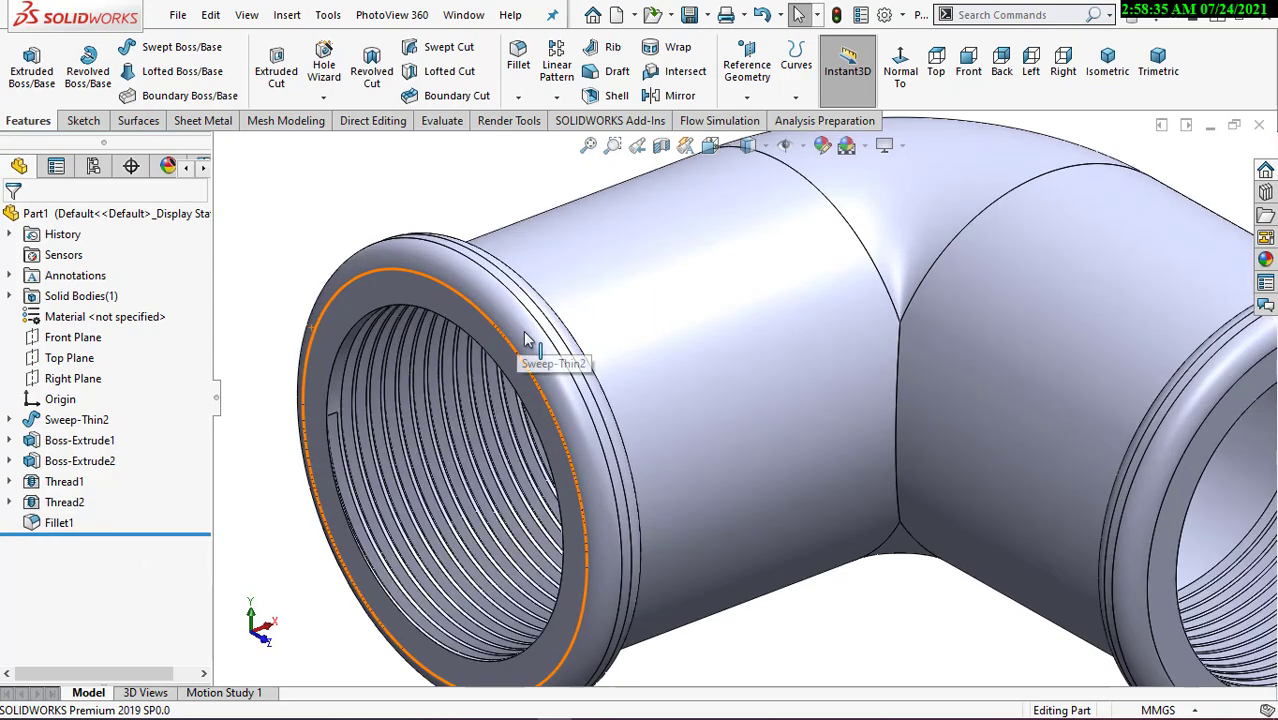
{"action": "scroll", "coordinate": [538, 352], "scroll_direction": "down", "scroll_amount": 1}
{"action": "scroll", "coordinate": [545, 365], "scroll_direction": "down", "scroll_amount": 1}
{"action": "scroll", "coordinate": [825, 525], "scroll_direction": "down", "scroll_amount": 1}
{"action": "scroll", "coordinate": [875, 555], "scroll_direction": "up", "scroll_amount": 3}
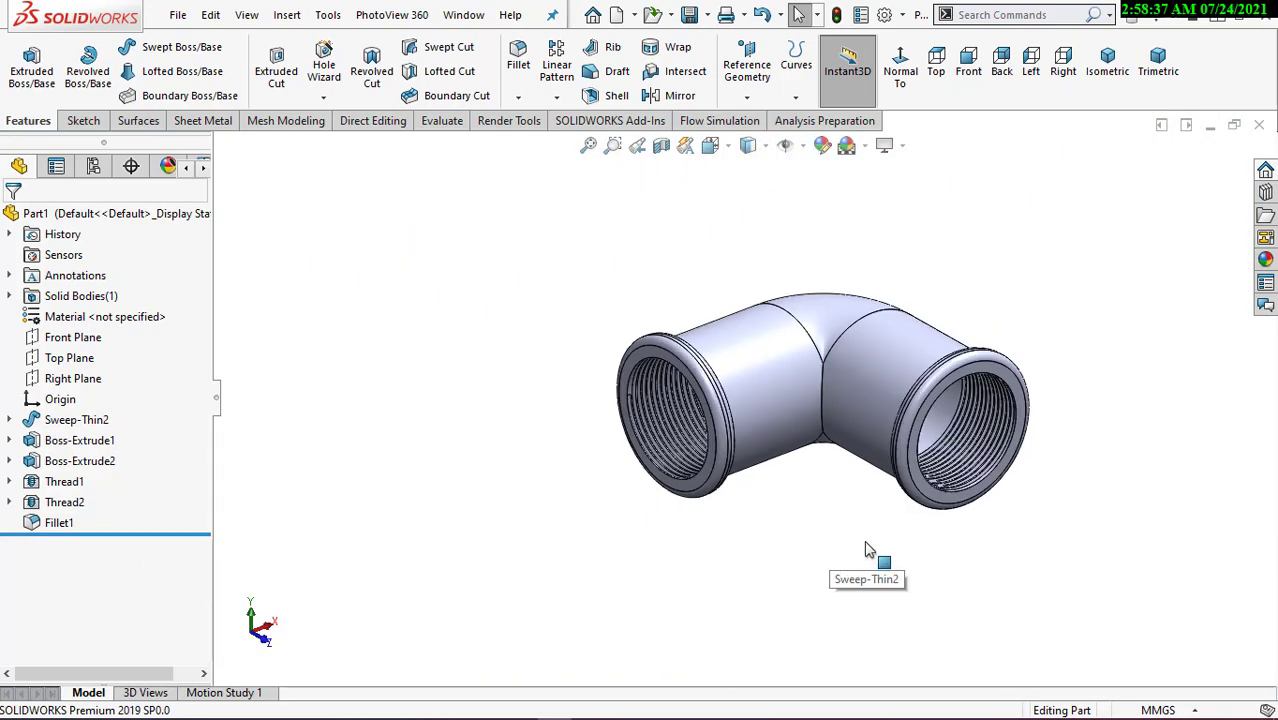
{"action": "scroll", "coordinate": [815, 495], "scroll_direction": "down", "scroll_amount": 1}
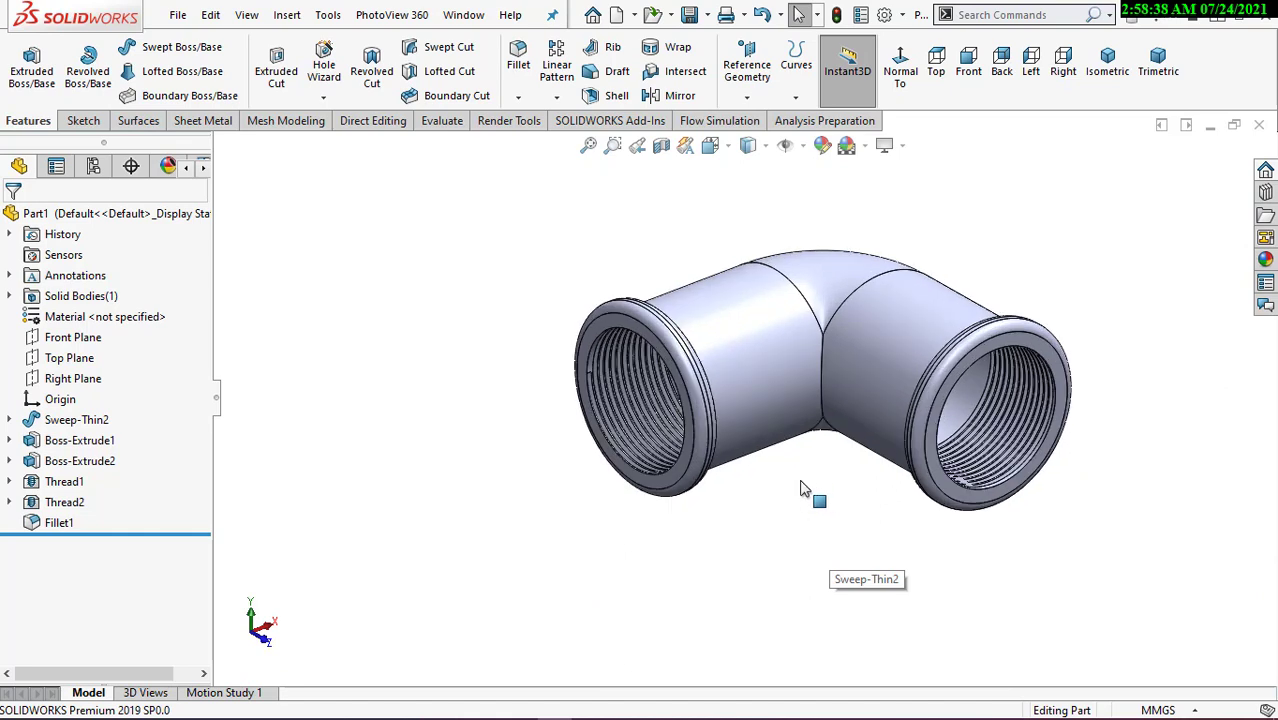
{"action": "left_click", "coordinate": [46, 525]}
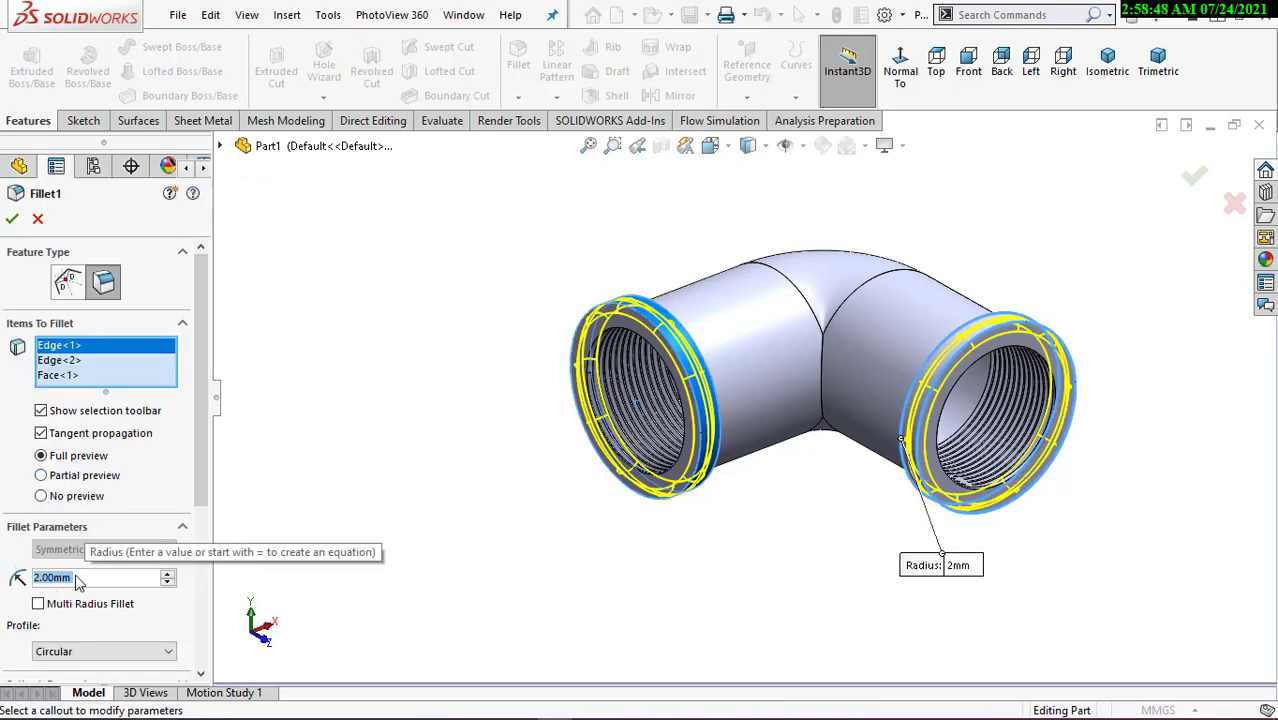
{"action": "type", "text": "1"}
{"action": "key", "text": "Return"}
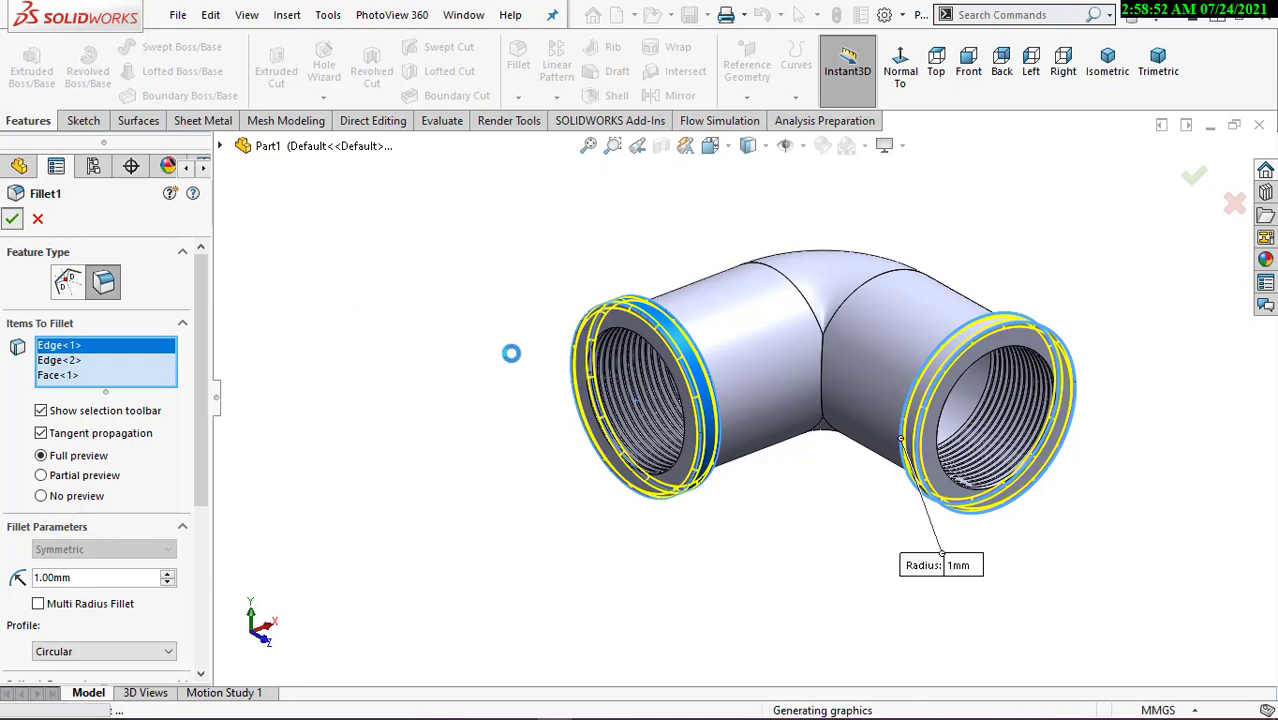
{"action": "mouse_move", "coordinate": [836, 485]}
{"action": "middle_mouse_down"}
{"action": "mouse_move", "coordinate": [567, 234]}
{"action": "mouse_move", "coordinate": [850, 522]}
{"action": "middle_mouse_up"}
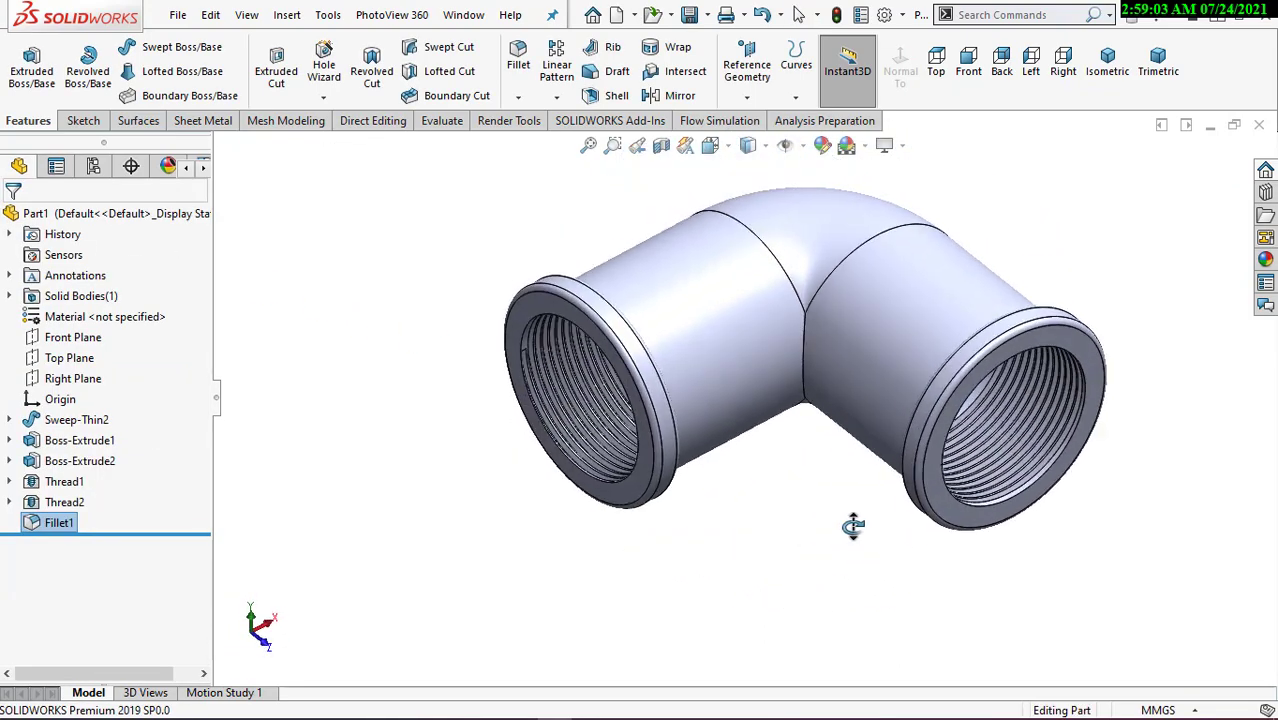
{"action": "scroll", "coordinate": [647, 482], "scroll_direction": "down", "scroll_amount": 5}
{"action": "scroll", "coordinate": [648, 488], "scroll_direction": "up", "scroll_amount": 2}
{"action": "scroll", "coordinate": [648, 488], "scroll_direction": "up", "scroll_amount": 3}
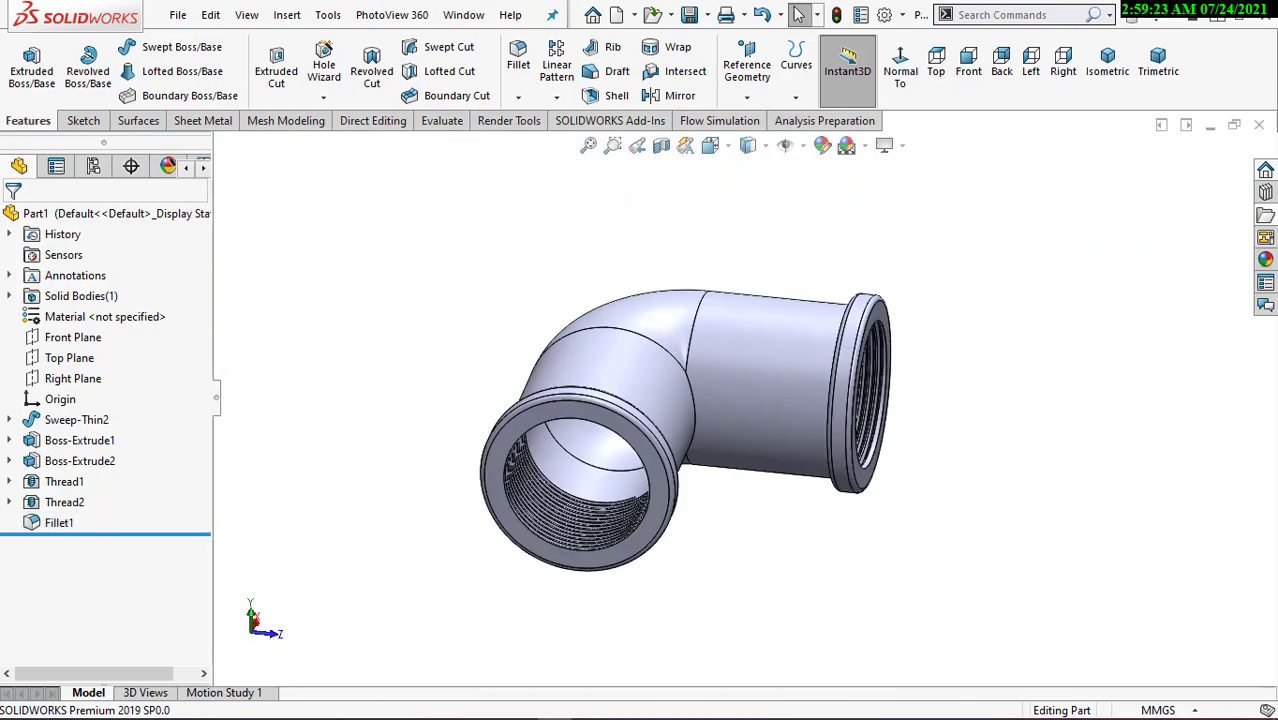
{"action": "left_click", "coordinate": [1266, 260]}
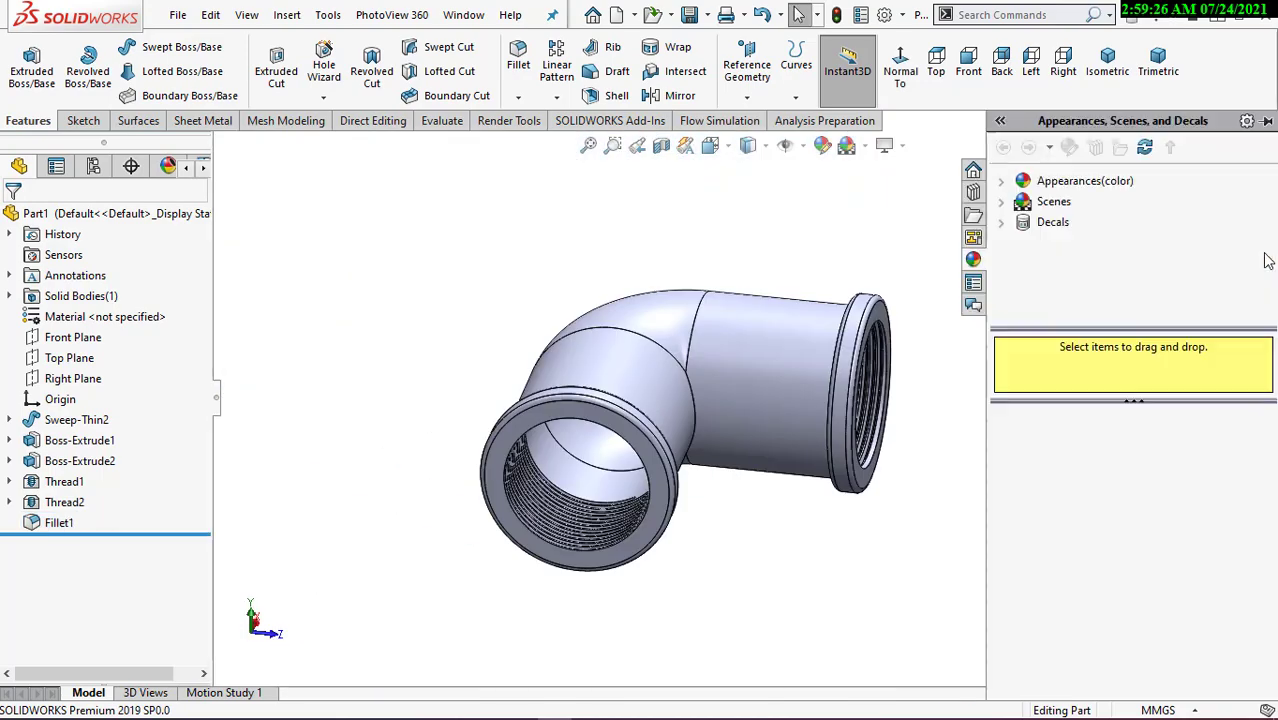
{"action": "left_click", "coordinate": [1004, 183]}
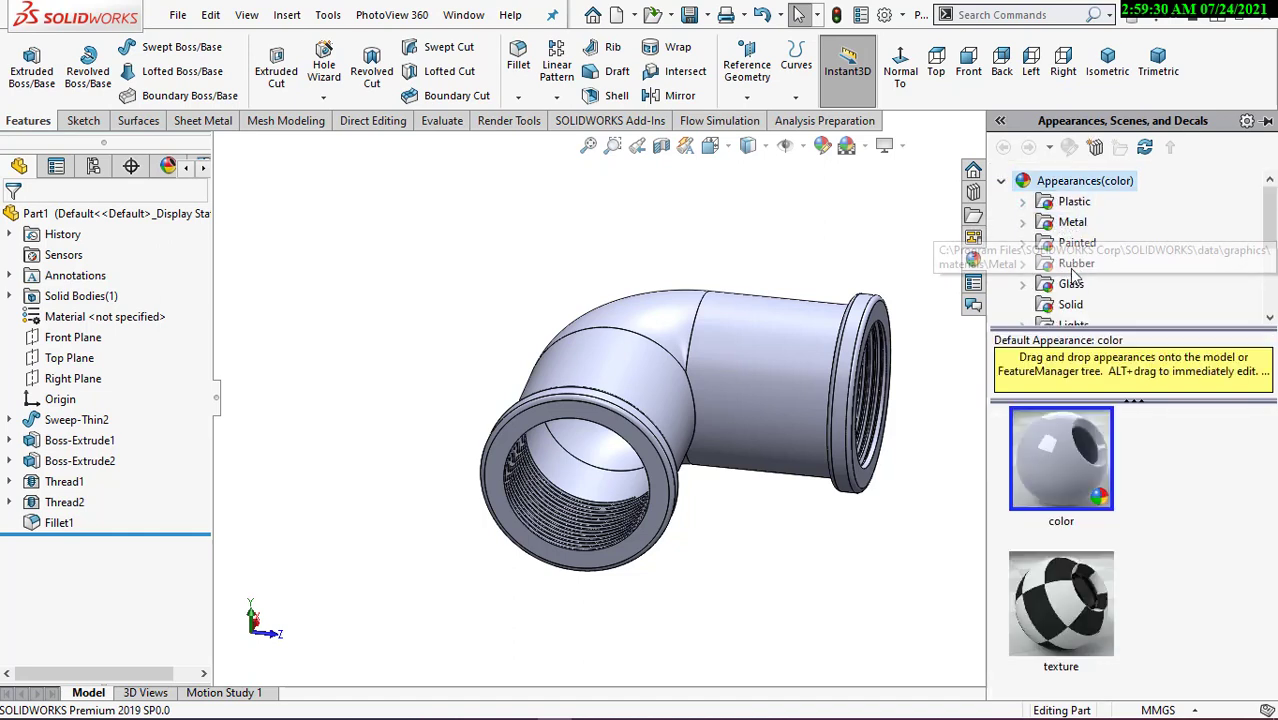
{"action": "scroll", "coordinate": [1072, 290], "scroll_direction": "down", "scroll_amount": 1}
{"action": "scroll", "coordinate": [1075, 305], "scroll_direction": "down", "scroll_amount": 1}
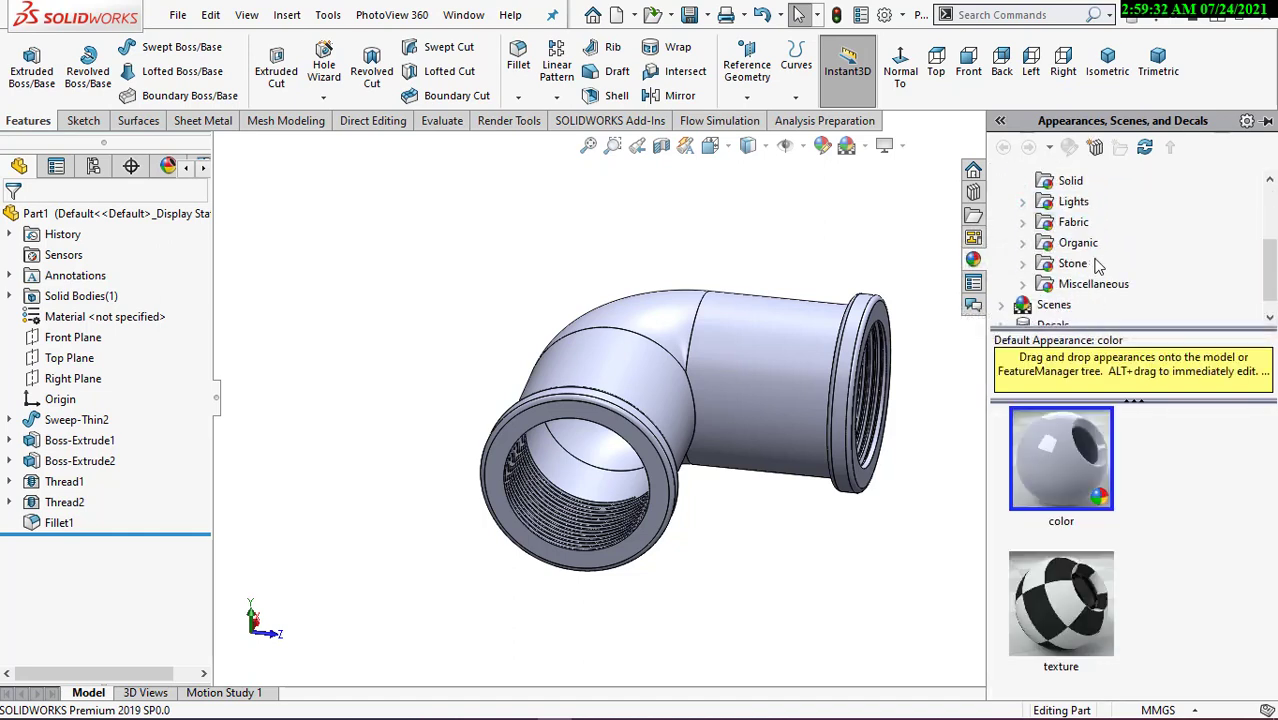
{"action": "scroll", "coordinate": [1085, 290], "scroll_direction": "down", "scroll_amount": 1}
{"action": "scroll", "coordinate": [1092, 265], "scroll_direction": "up", "scroll_amount": 2}
{"action": "scroll", "coordinate": [1097, 258], "scroll_direction": "up", "scroll_amount": 1}
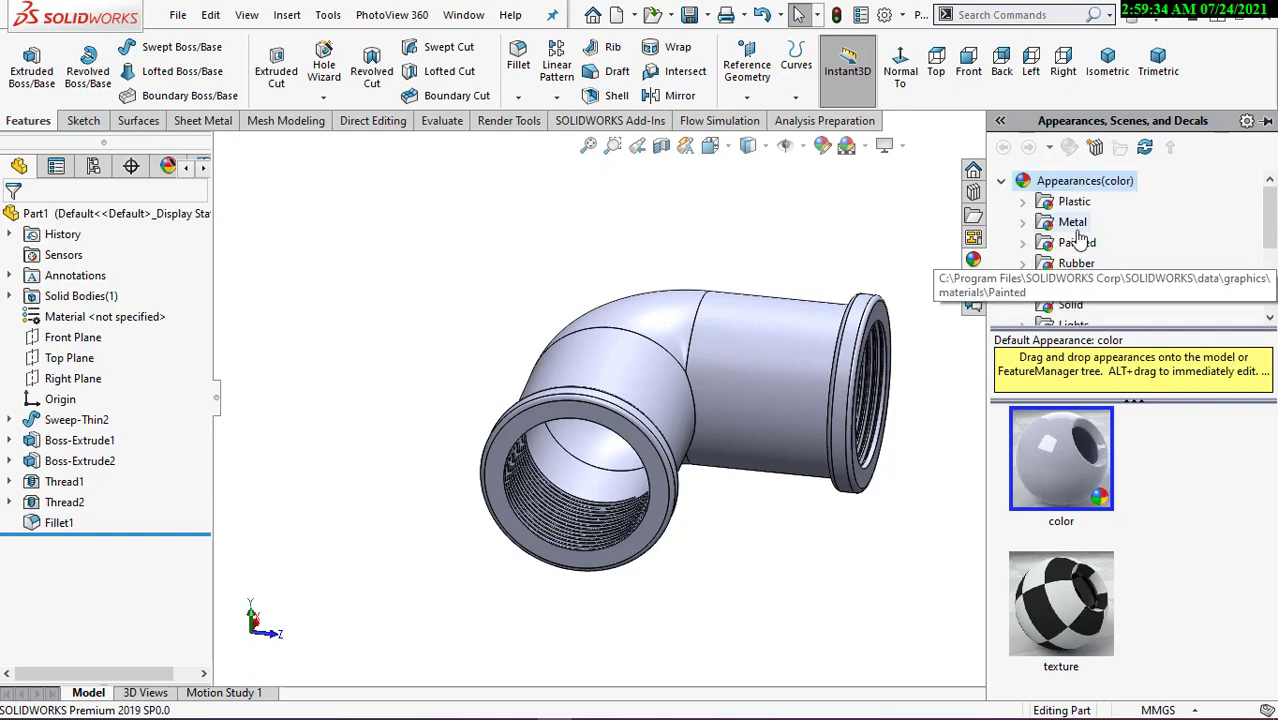
{"action": "left_click", "coordinate": [1074, 224]}
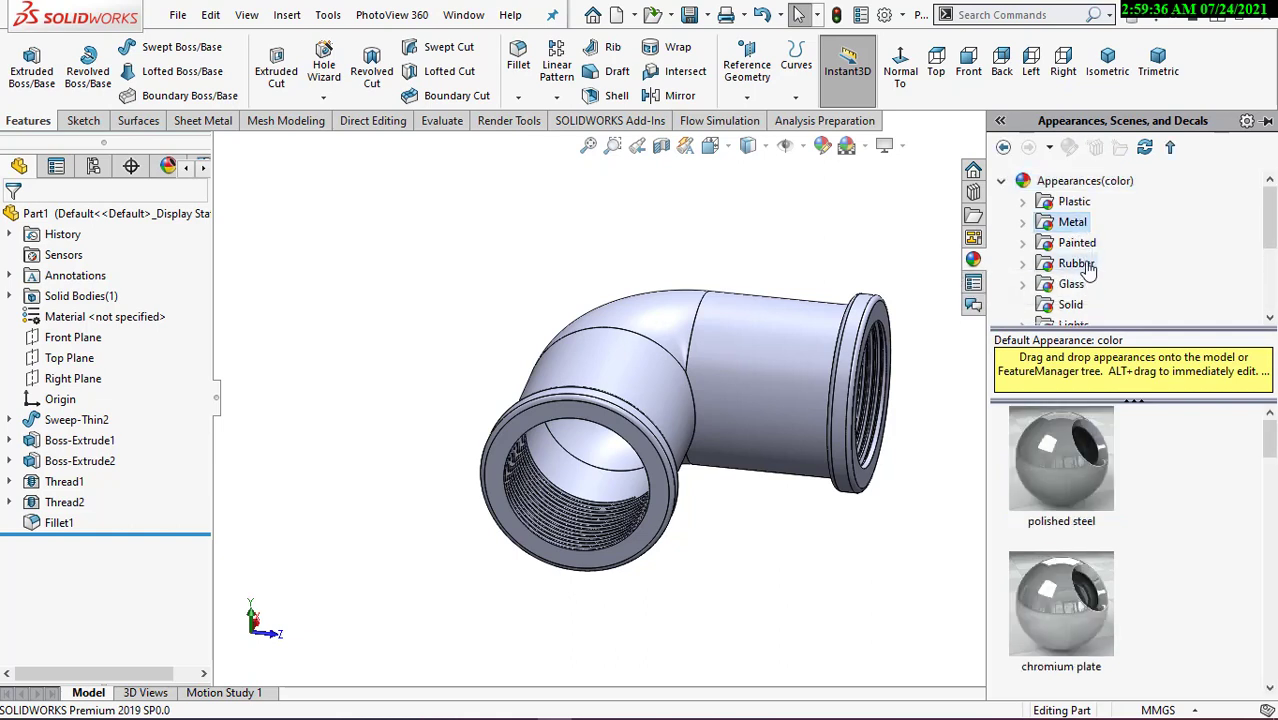
{"action": "scroll", "coordinate": [1080, 280], "scroll_direction": "down", "scroll_amount": 1}
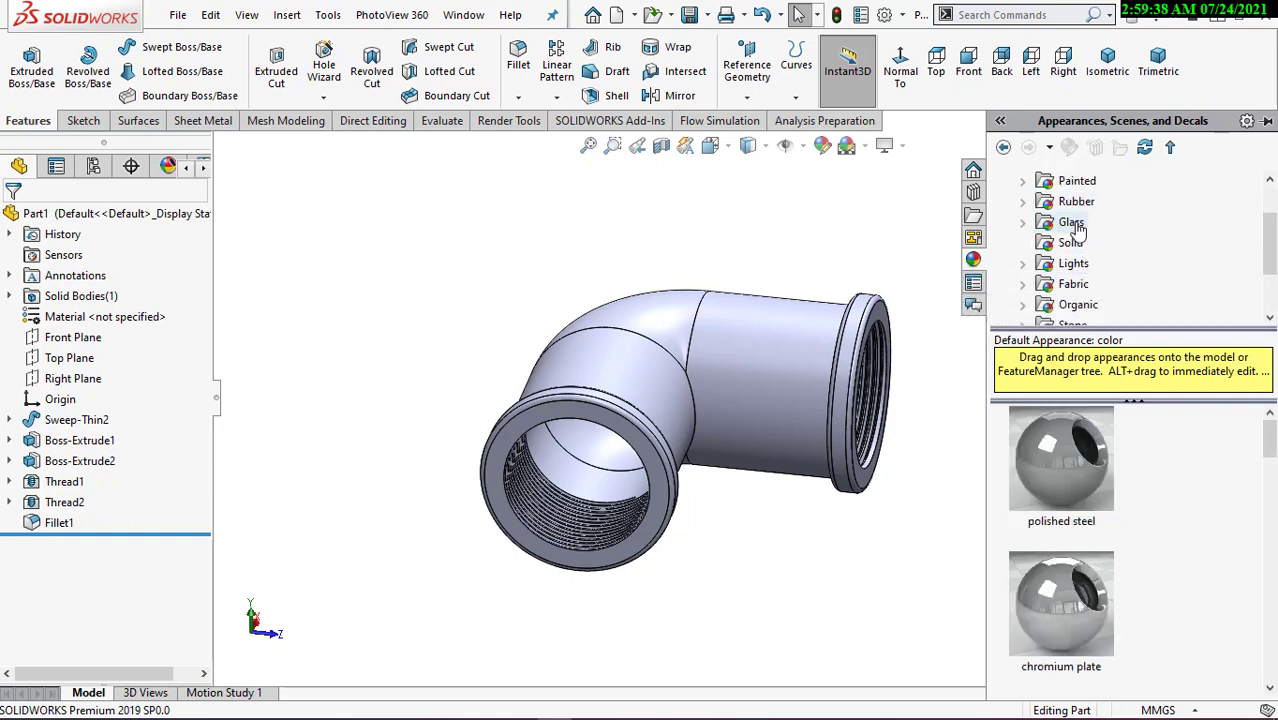
{"action": "scroll", "coordinate": [1085, 265], "scroll_direction": "up", "scroll_amount": 1}
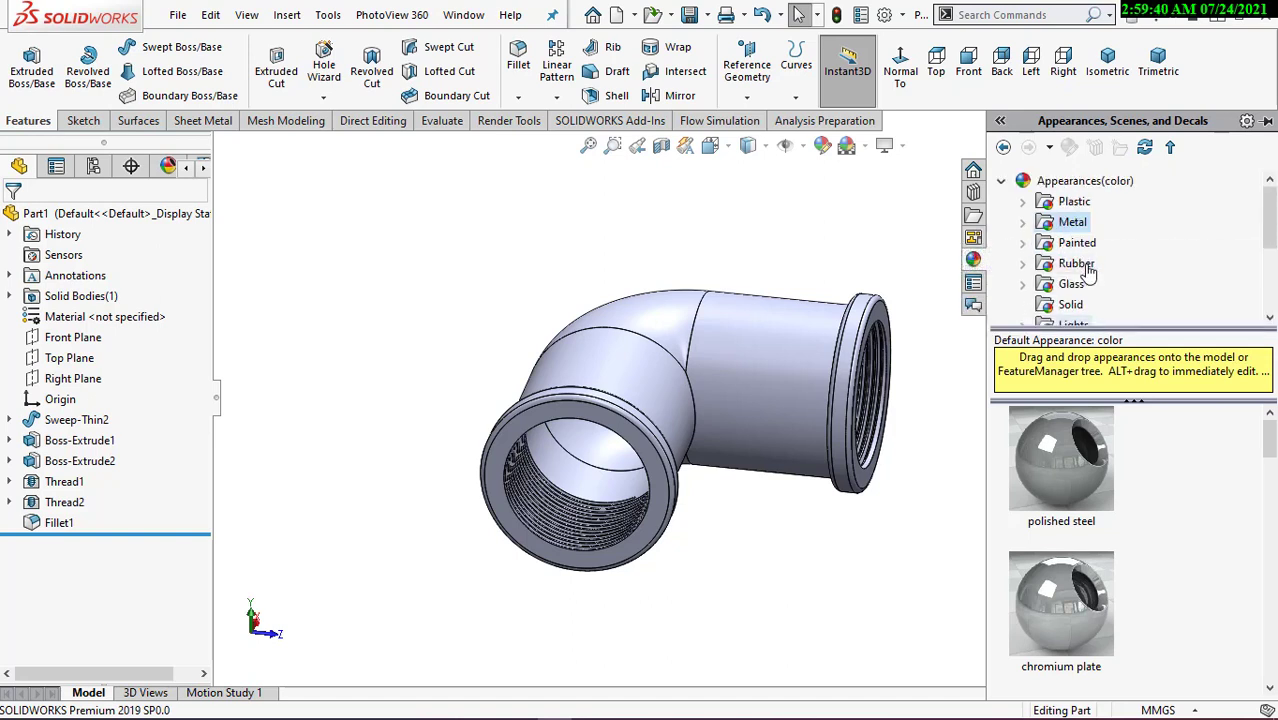
{"action": "scroll", "coordinate": [1088, 250], "scroll_direction": "down", "scroll_amount": 2}
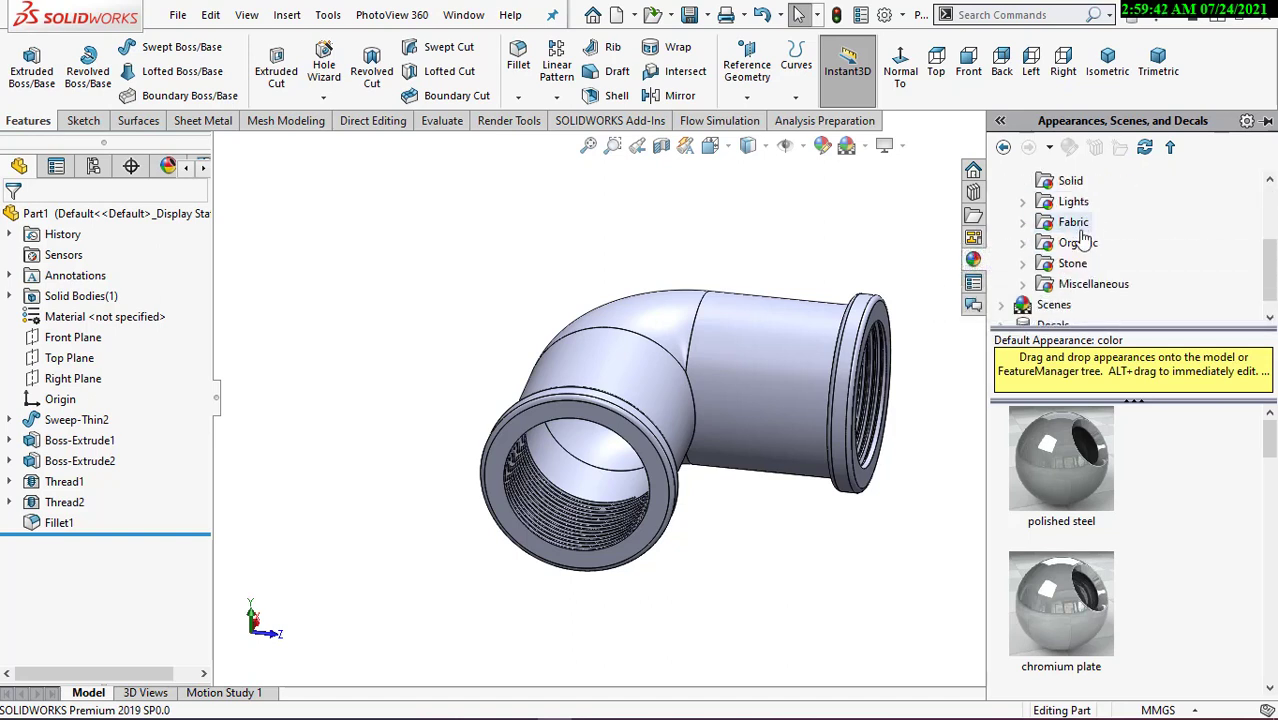
{"action": "scroll", "coordinate": [1100, 460], "scroll_direction": "down", "scroll_amount": 3}
{"action": "scroll", "coordinate": [1083, 500], "scroll_direction": "up", "scroll_amount": 2}
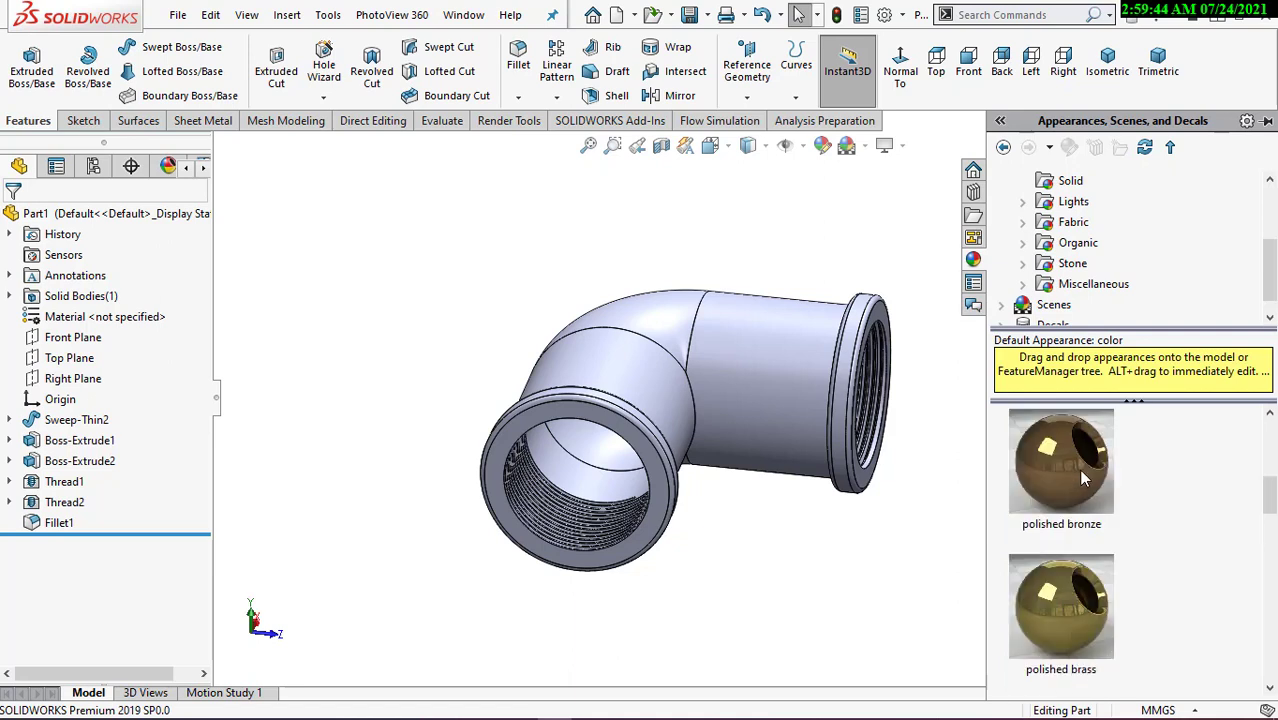
{"action": "left_click_drag", "start_coordinate": [1080, 592], "coordinate": [770, 395]}
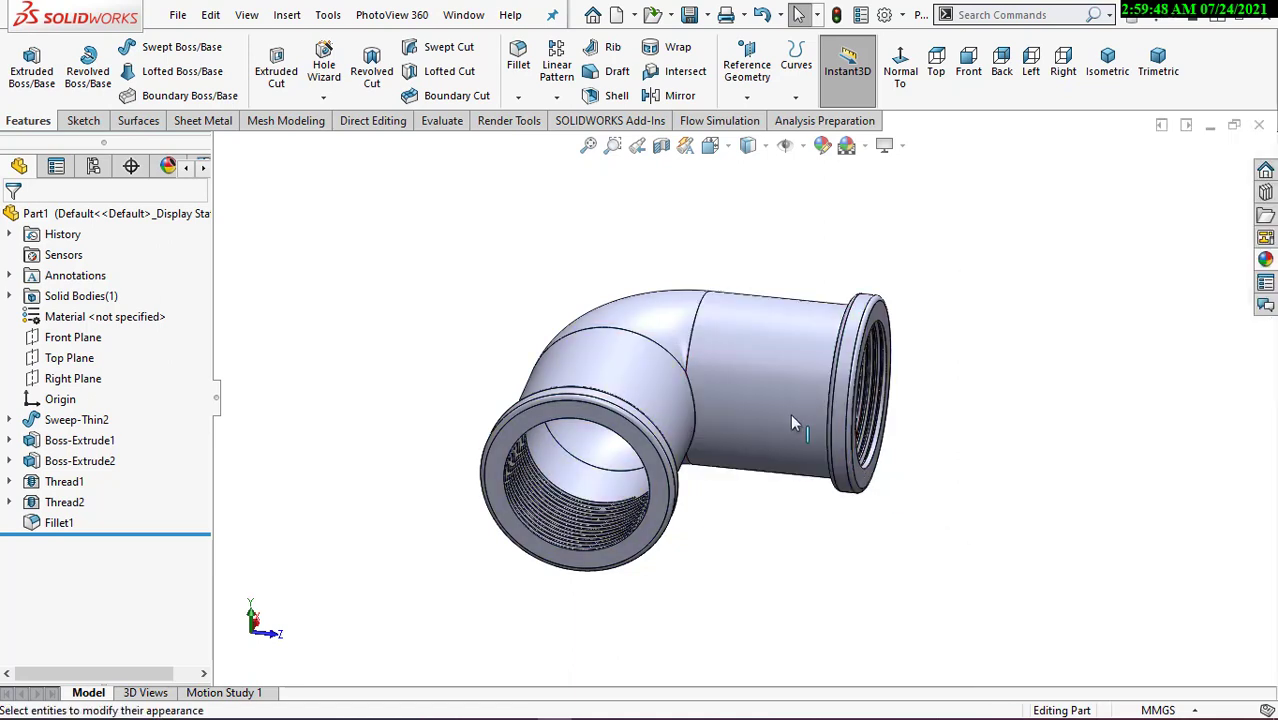
- Apply polished brass to the whole elbow part, replacing the polished bronze tried first
{"action": "left_click", "coordinate": [1265, 260]}
{"action": "right_click", "coordinate": [1079, 486]}
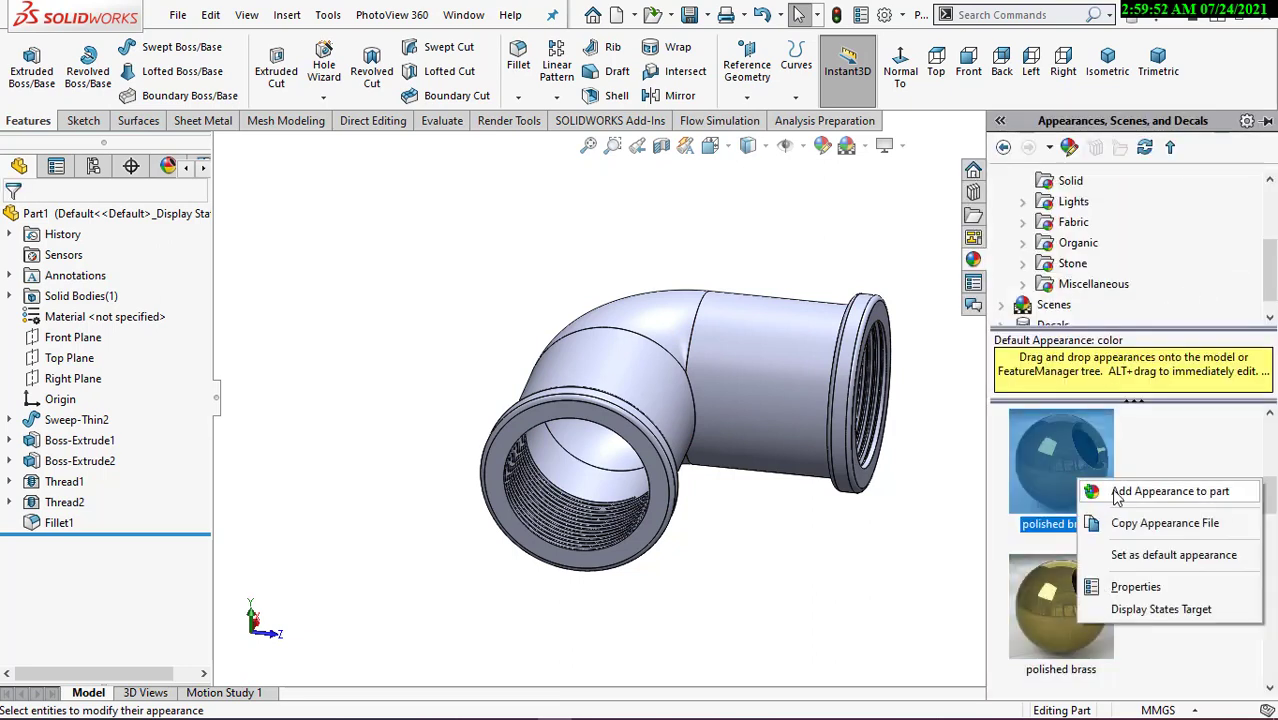
{"action": "left_click", "coordinate": [1117, 494]}
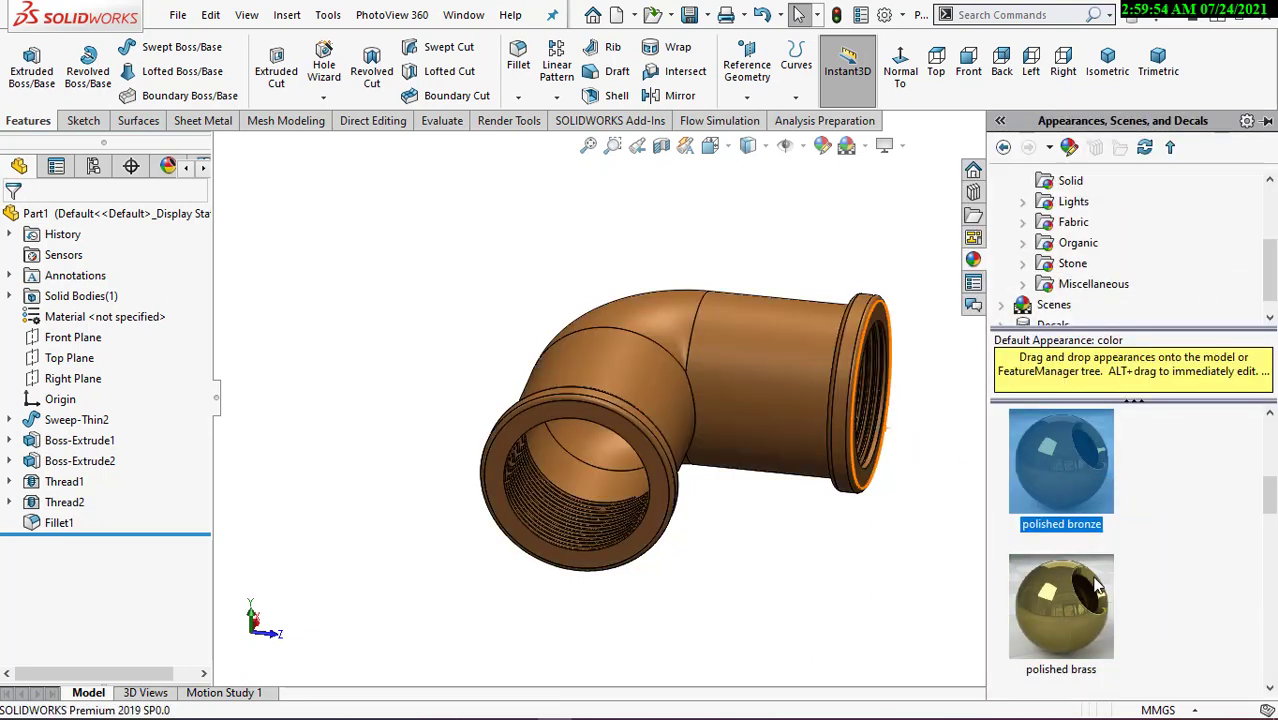
{"action": "right_click", "coordinate": [1098, 588]}
{"action": "left_click", "coordinate": [1160, 445]}
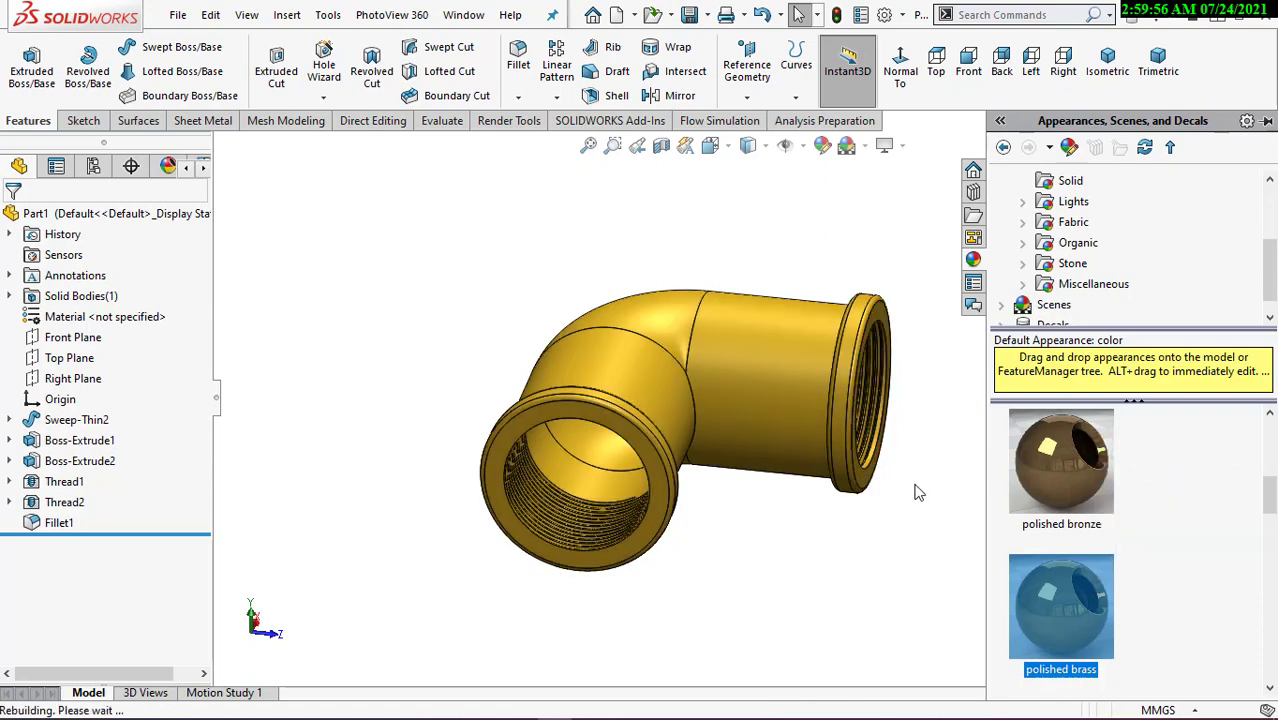
{"action": "mouse_move", "coordinate": [753, 482]}
{"action": "middle_mouse_down"}
{"action": "mouse_move", "coordinate": [713, 539]}
{"action": "mouse_move", "coordinate": [679, 456]}
{"action": "mouse_move", "coordinate": [690, 248]}
{"action": "mouse_move", "coordinate": [699, 505]}
{"action": "mouse_move", "coordinate": [650, 525]}
{"action": "mouse_move", "coordinate": [542, 505]}
{"action": "mouse_move", "coordinate": [370, 420]}
{"action": "mouse_move", "coordinate": [379, 260]}
{"action": "mouse_move", "coordinate": [684, 575]}
{"action": "middle_mouse_up"}
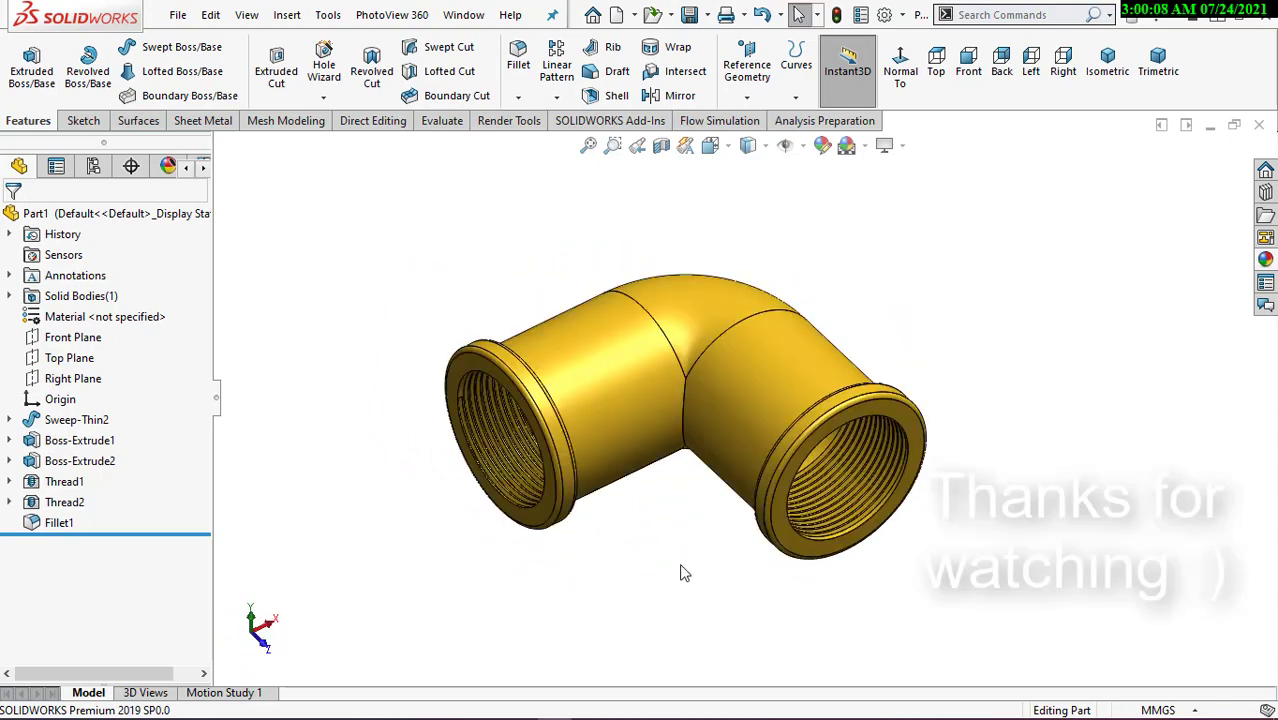